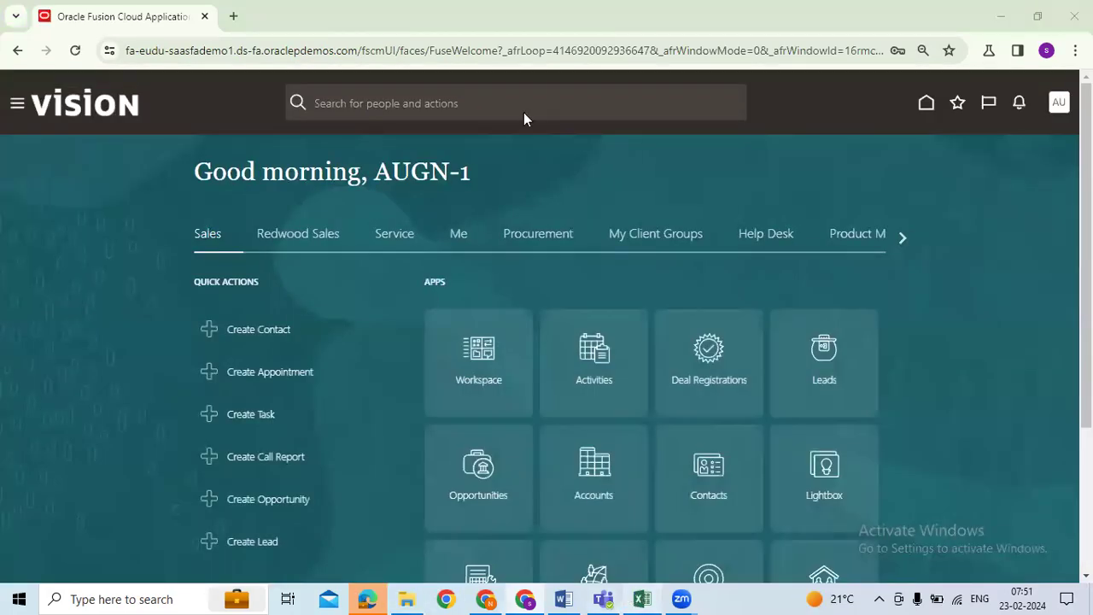
Step: Bring the curriculum workbook's GL Topics sheet to the front and leave cell C22
key("alt+Tab")
left_click(618, 279)
left_click(609, 230)
left_click(123, 214)
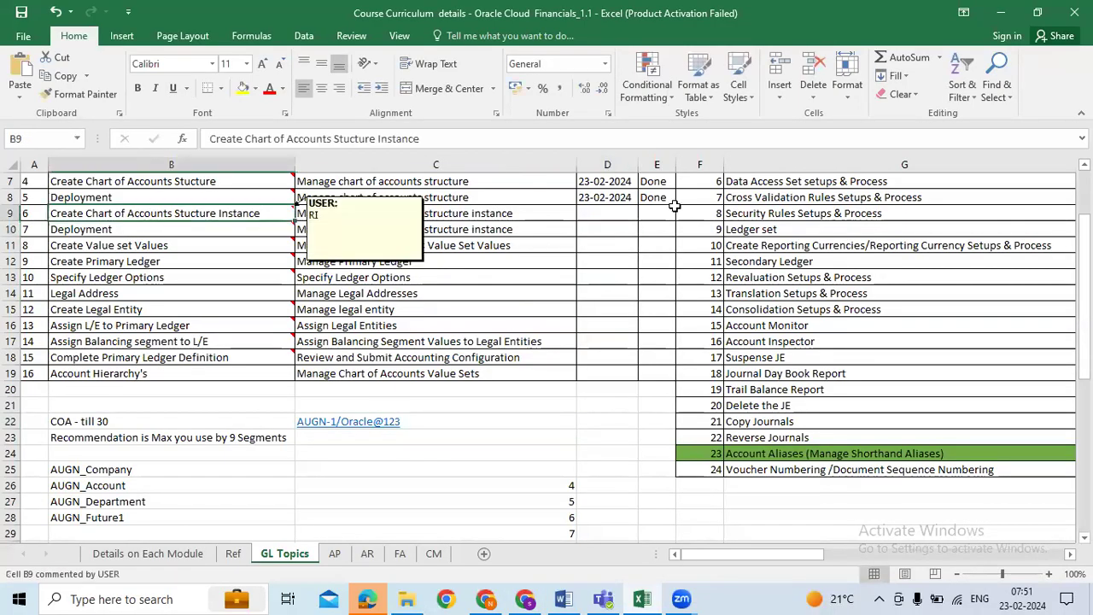
left_click(603, 214)
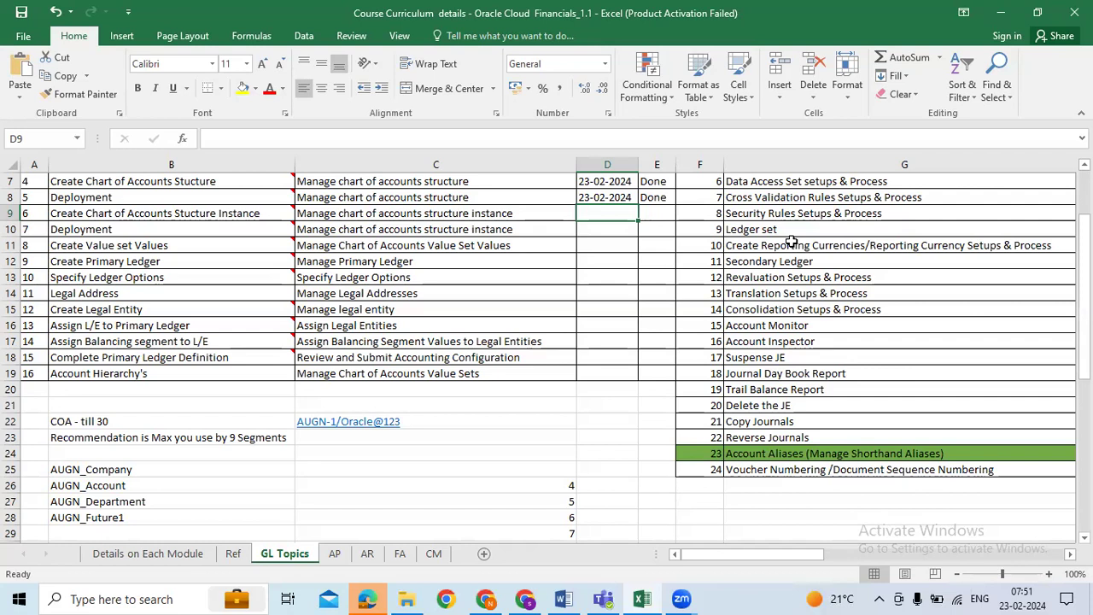
left_click(441, 181)
left_click(505, 219)
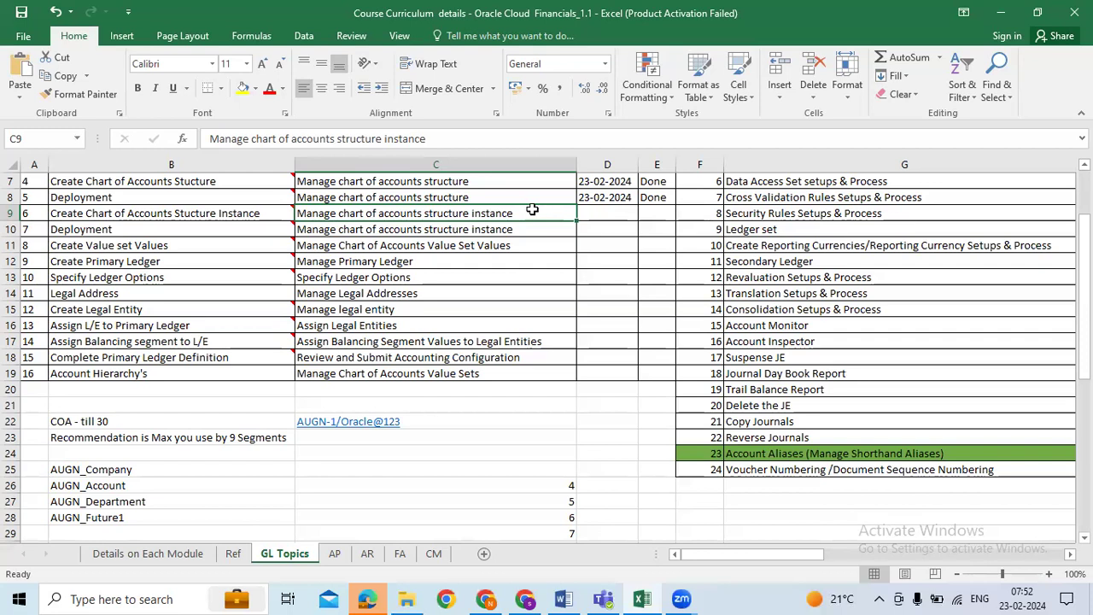
left_click(254, 215)
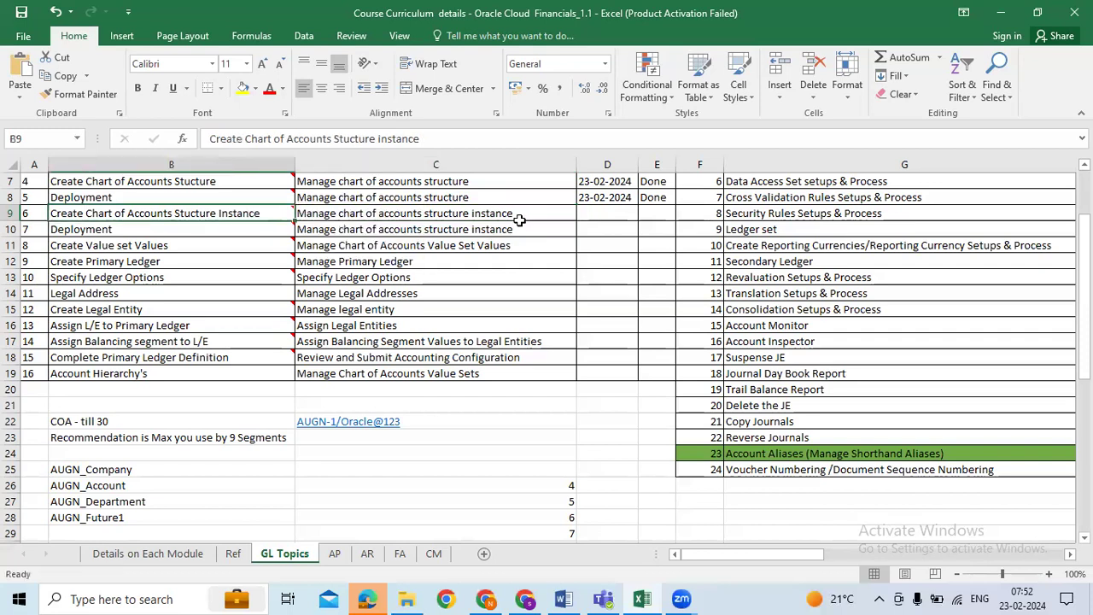
left_click(519, 220)
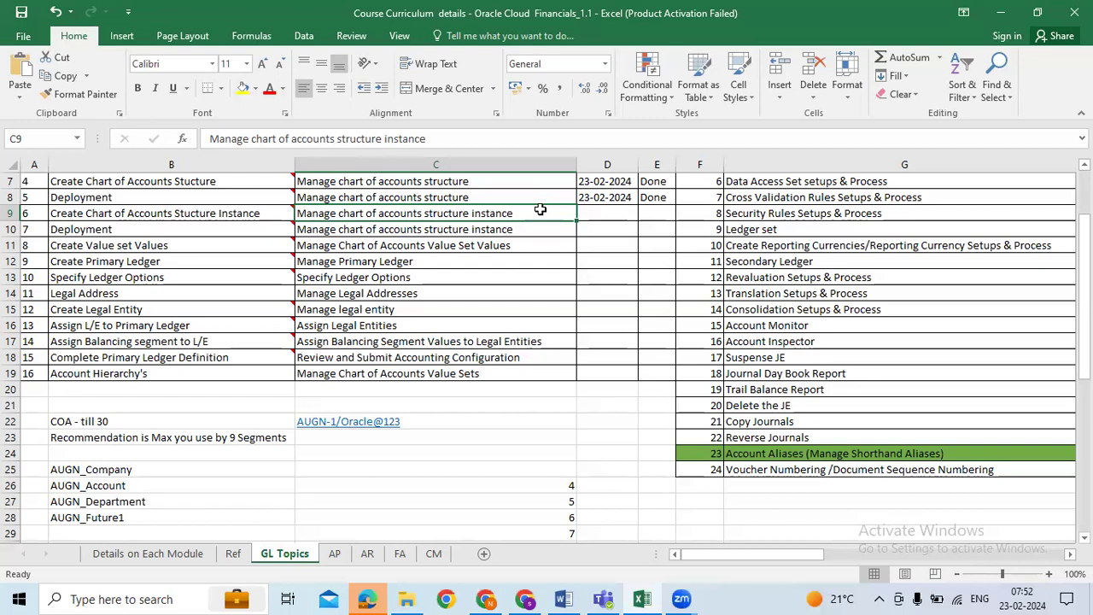
Step: Go to the Setup and Maintenance work area in Oracle Fusion
left_click(524, 599)
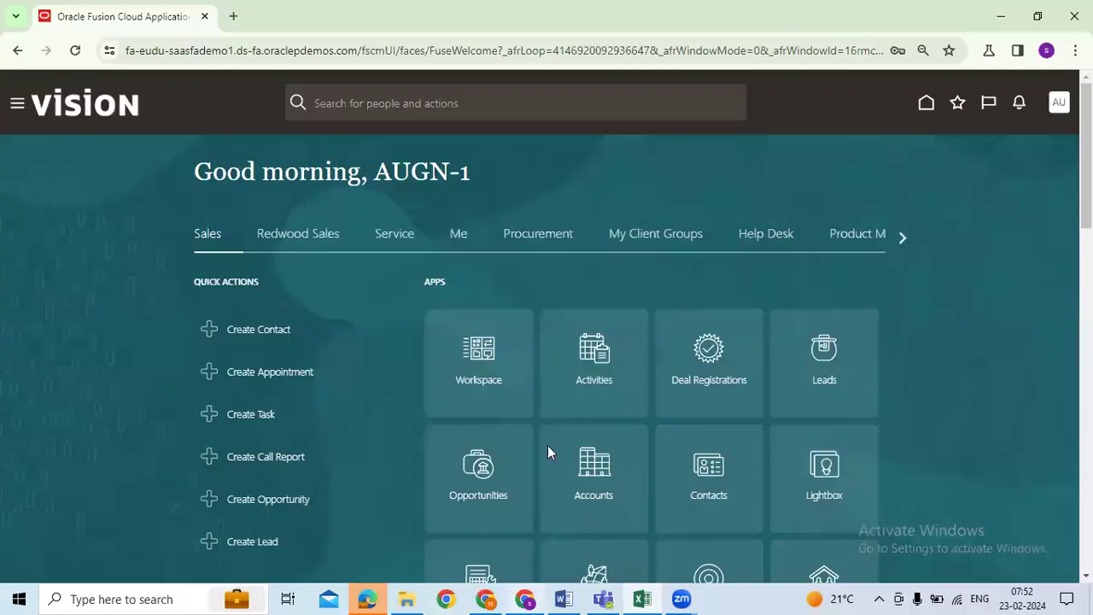
left_click(1058, 102)
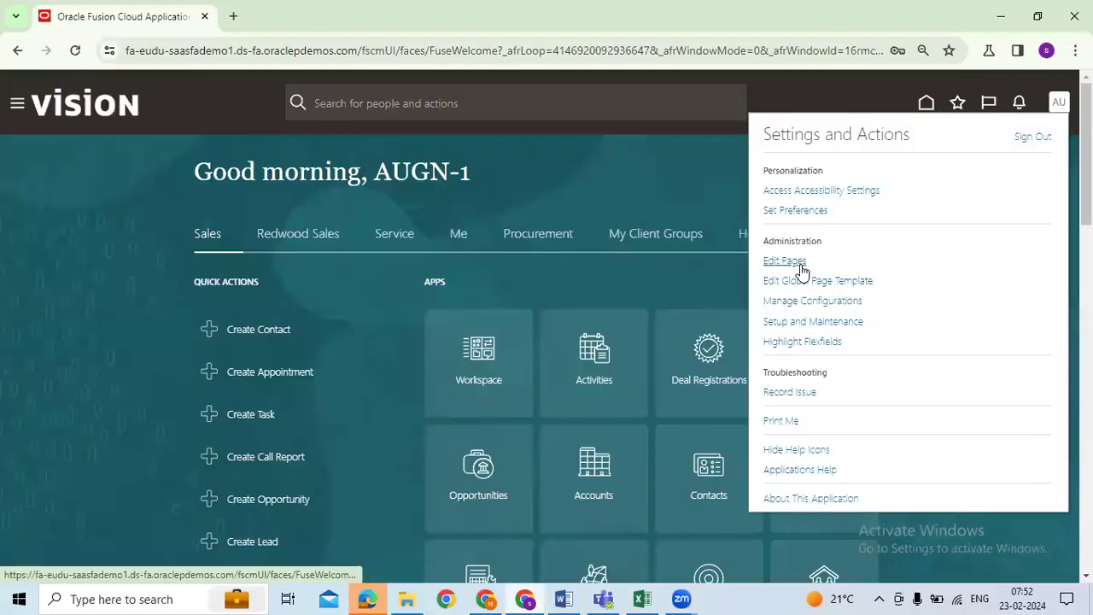
left_click(811, 324)
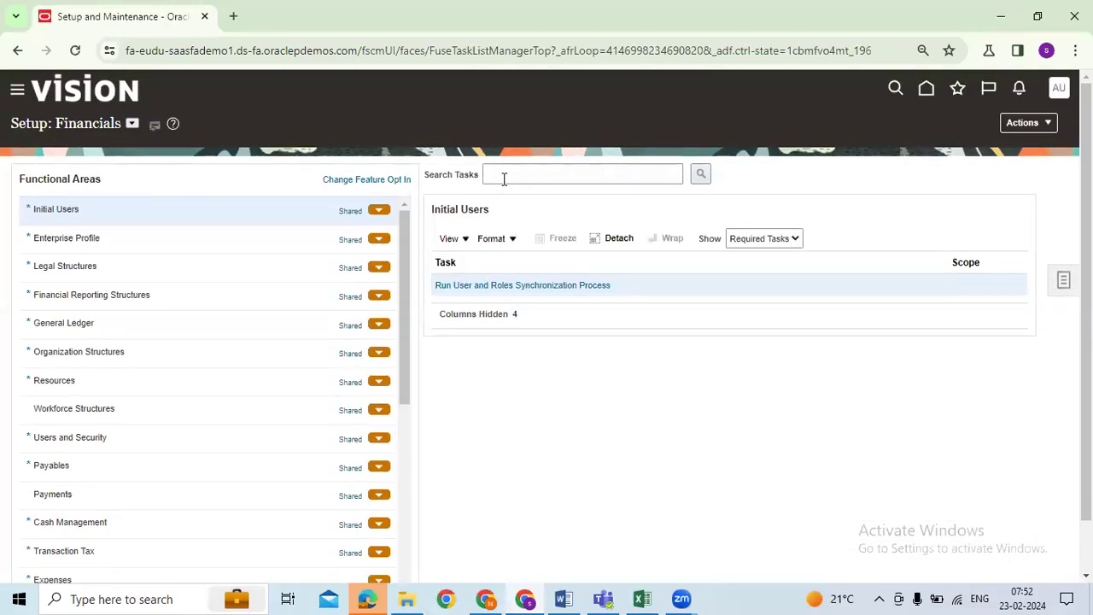
Step: Search tasks for 'Manage chart of accounts' and open Manage Chart of Accounts Structure Instances
left_click(610, 174)
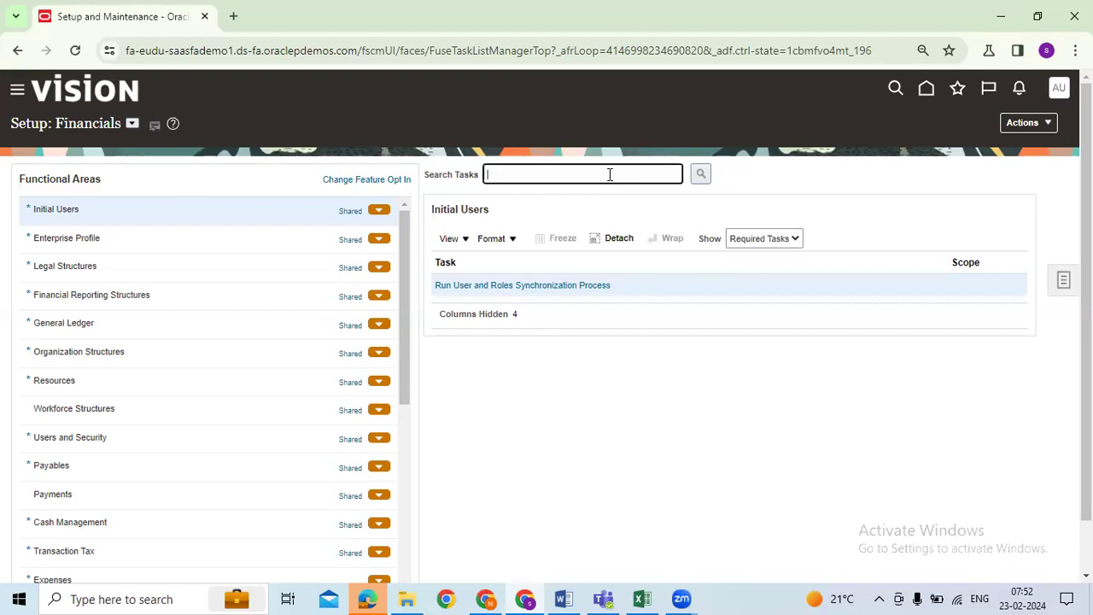
type("Manage chart of accounts")
key("Return")
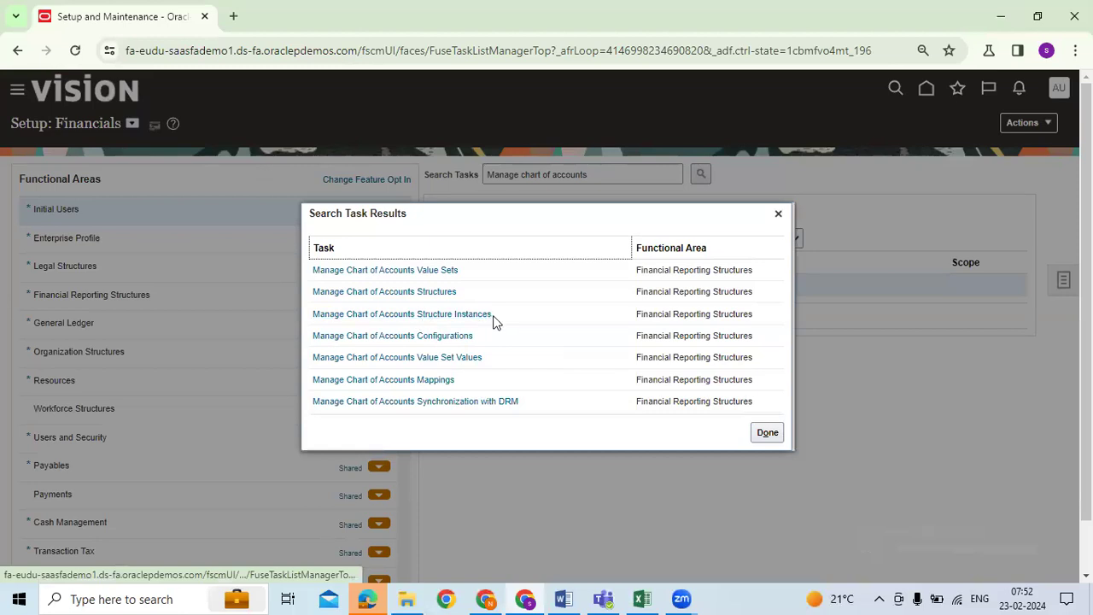
left_click(417, 315)
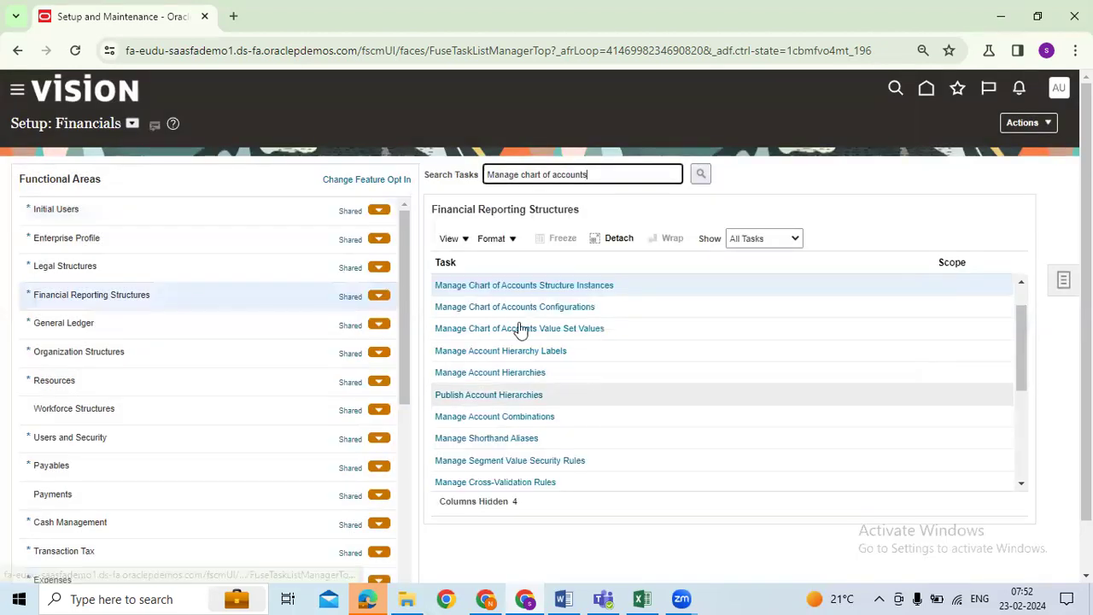
left_click(519, 287)
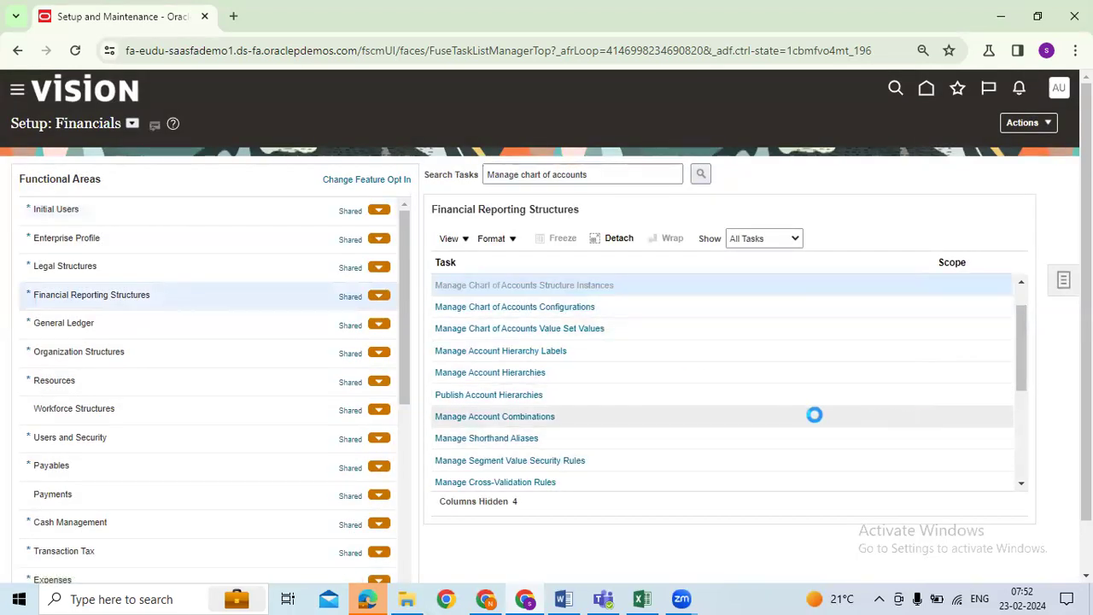
left_click(157, 214)
Step: Search key flexfields for 'acc' and open the Accounting Flexfield's structures list
type("acc")
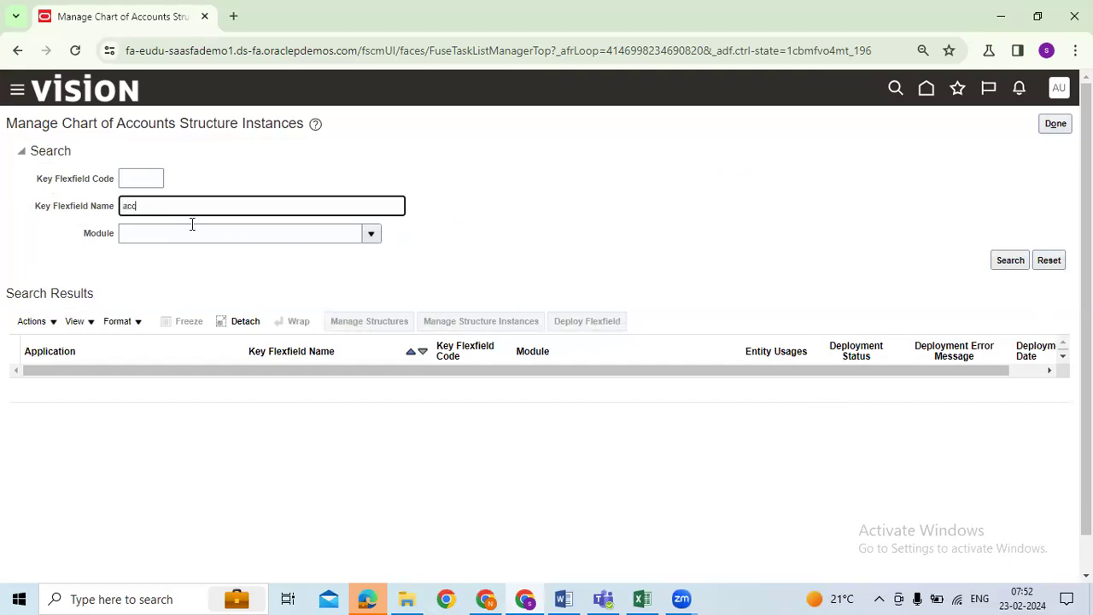
left_click(999, 266)
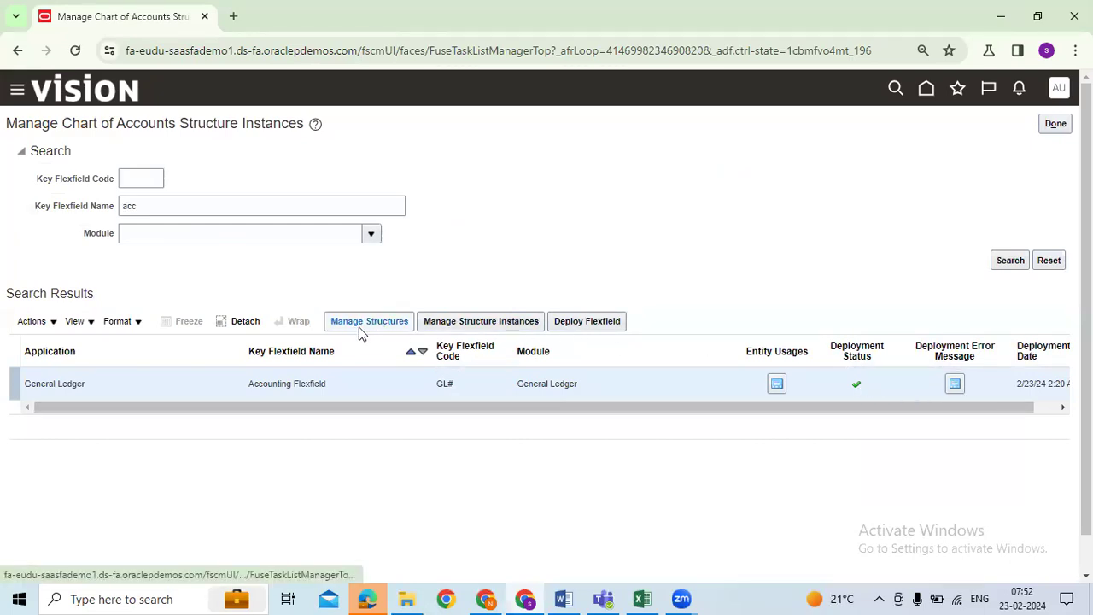
left_click(466, 322)
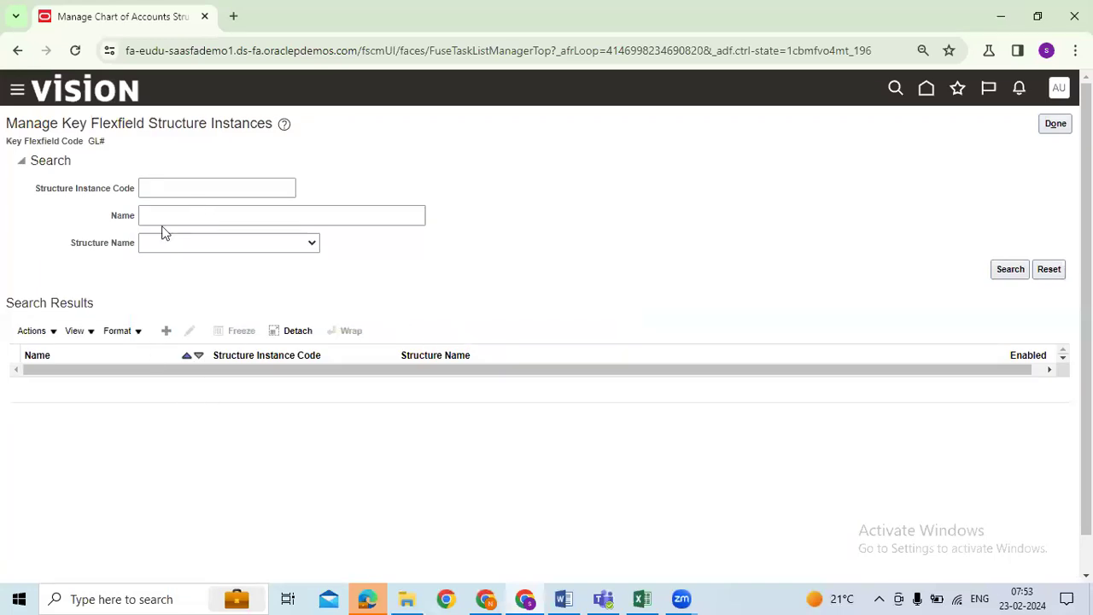
left_click(161, 189)
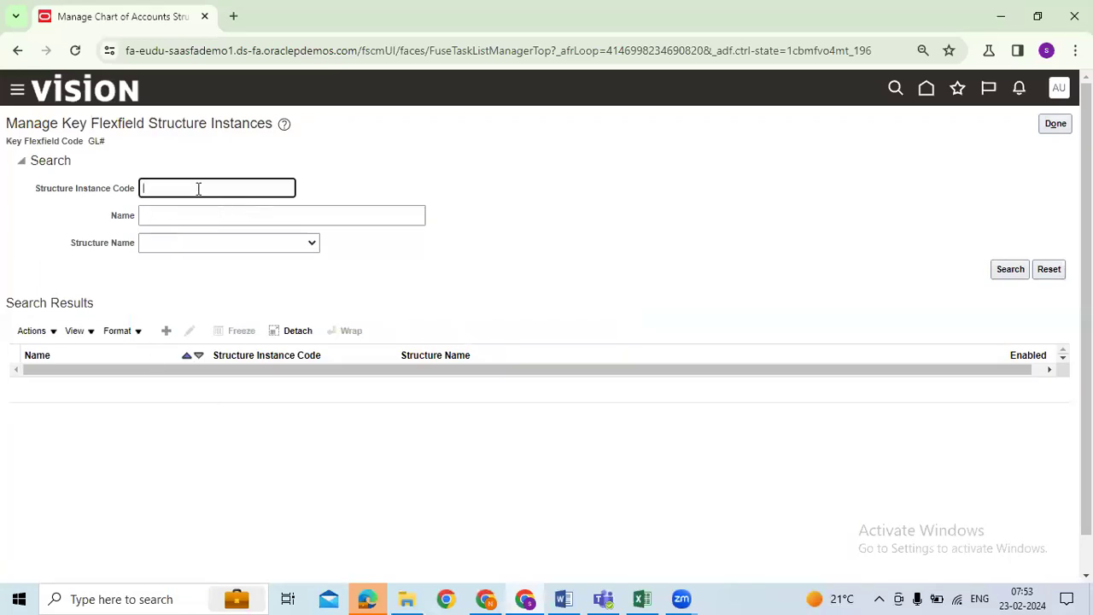
left_click_drag(149, 123, 297, 125)
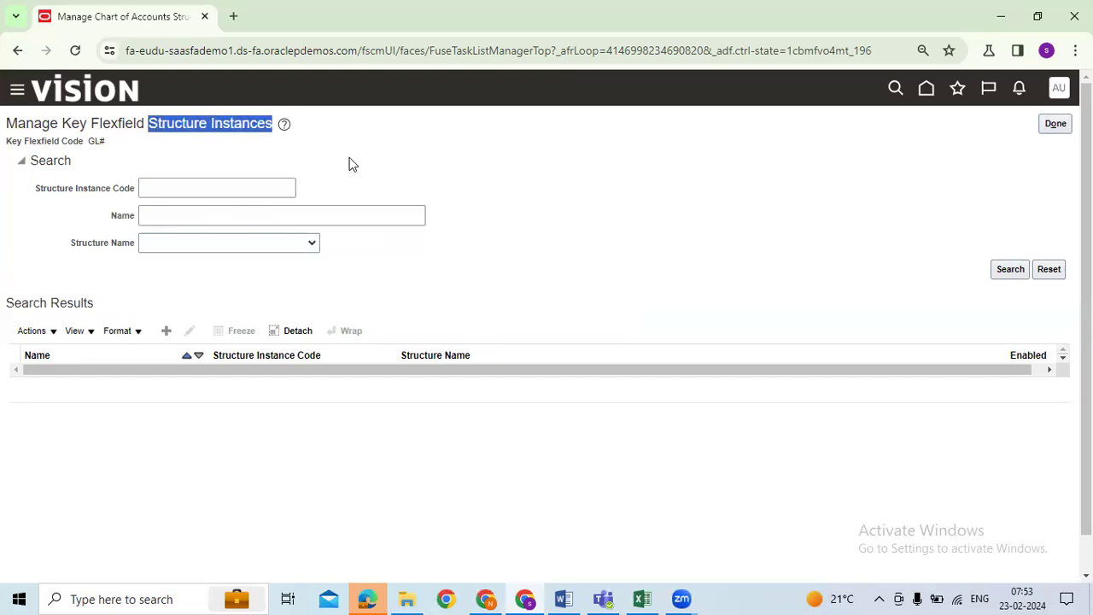
left_click(1053, 124)
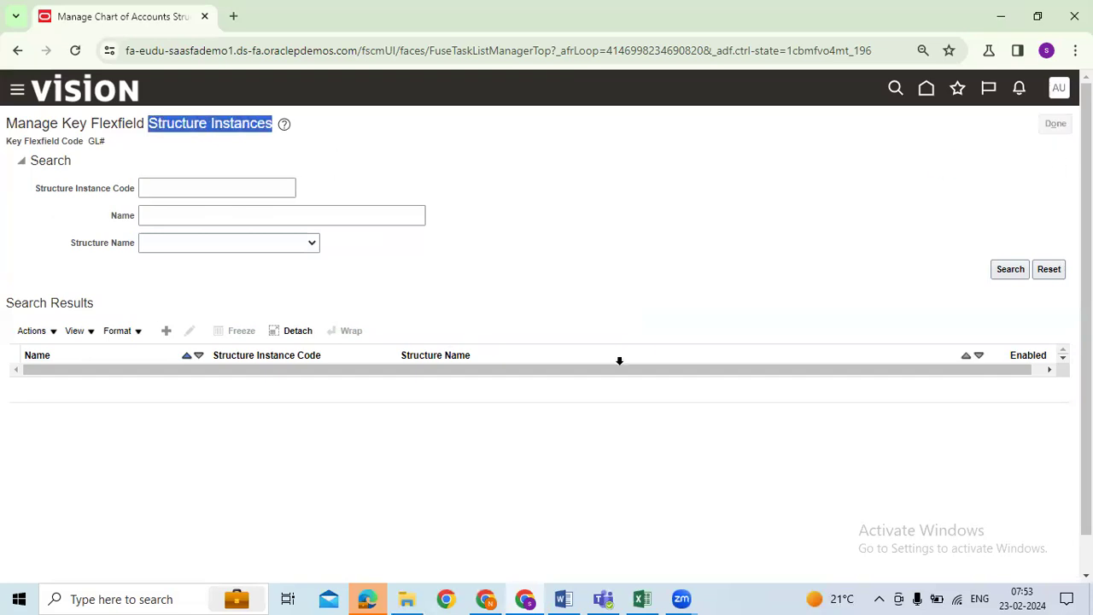
left_click(376, 324)
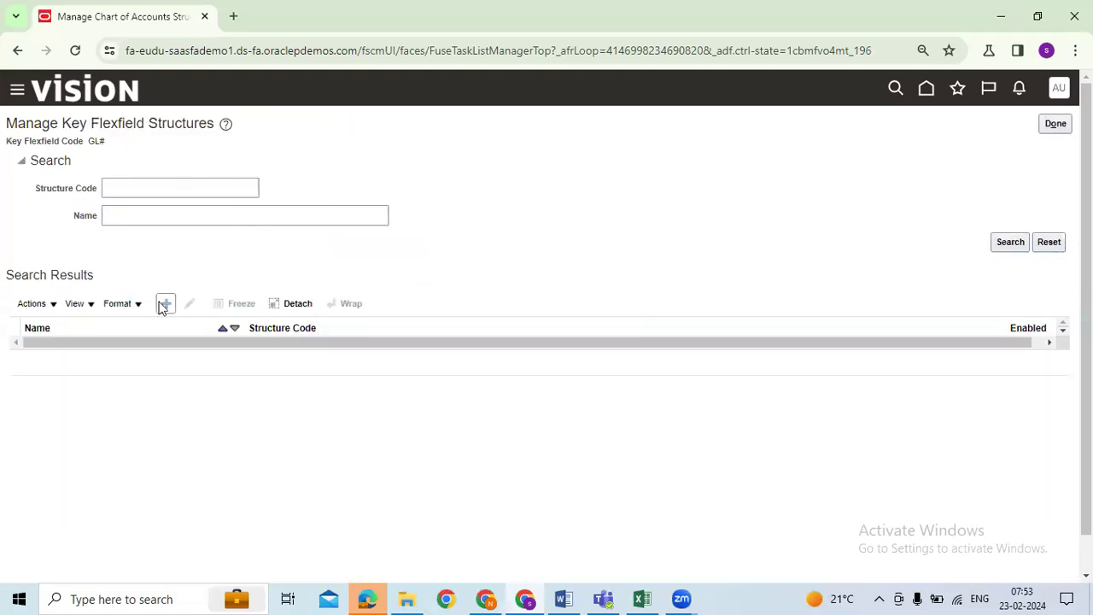
Step: Review the AUGN_ACCOUTING_STRUCTURE structure and its AUGN_Company segment, then return to structure instances
left_click(145, 194)
type("AUGN")
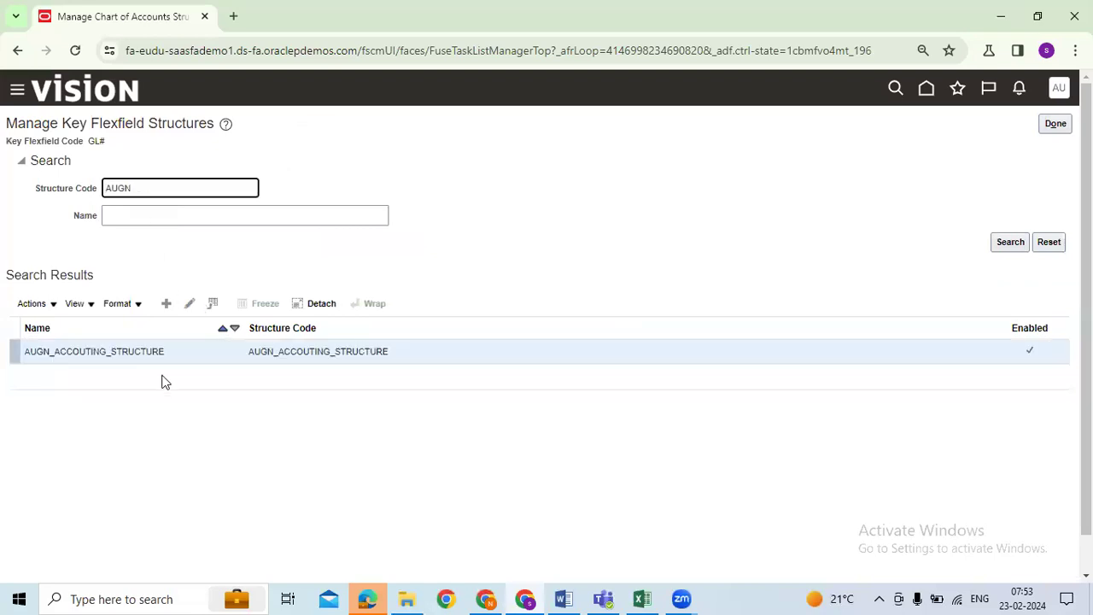
left_click(158, 361)
left_click(189, 304)
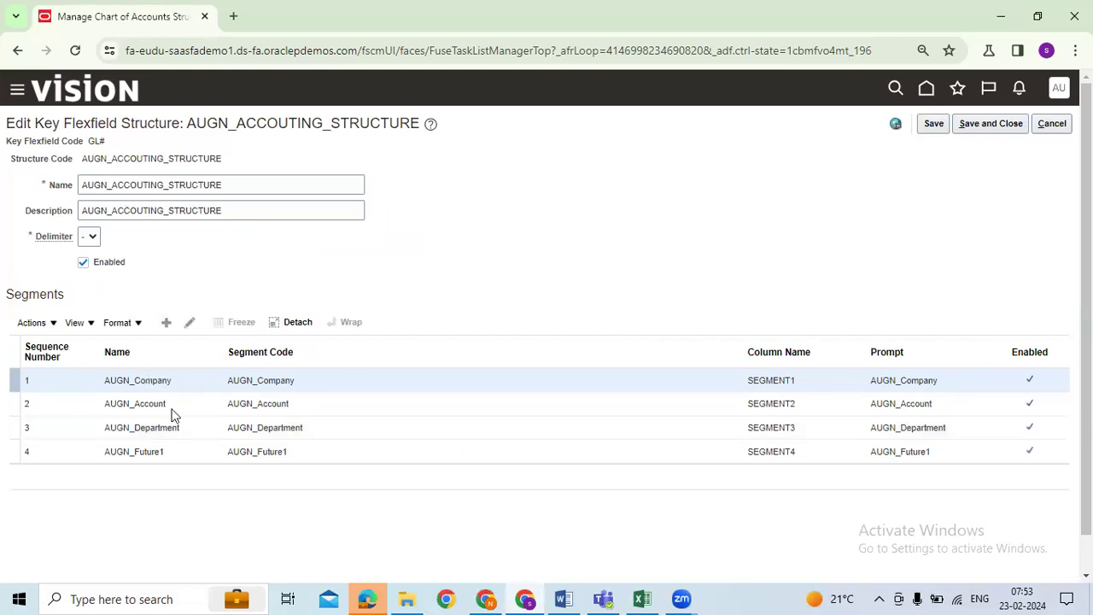
left_click(189, 321)
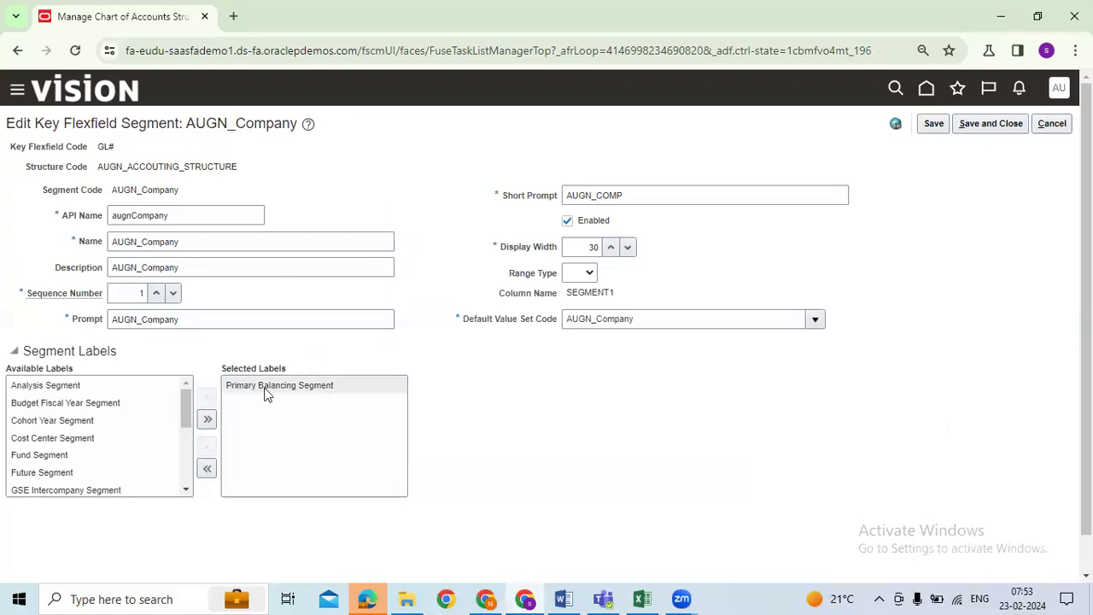
left_click(990, 123)
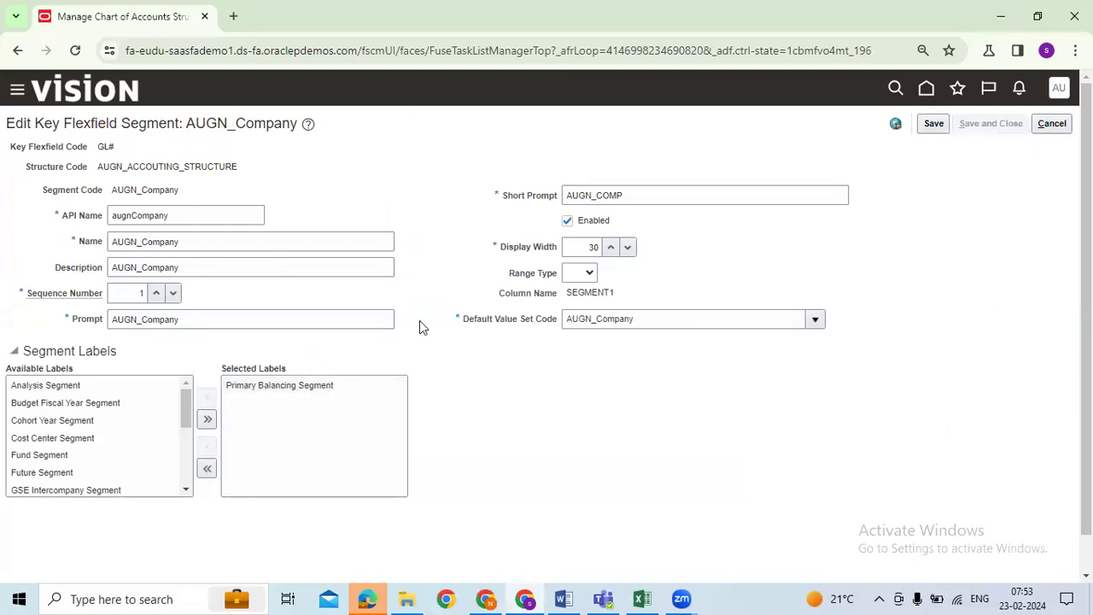
left_click(1018, 126)
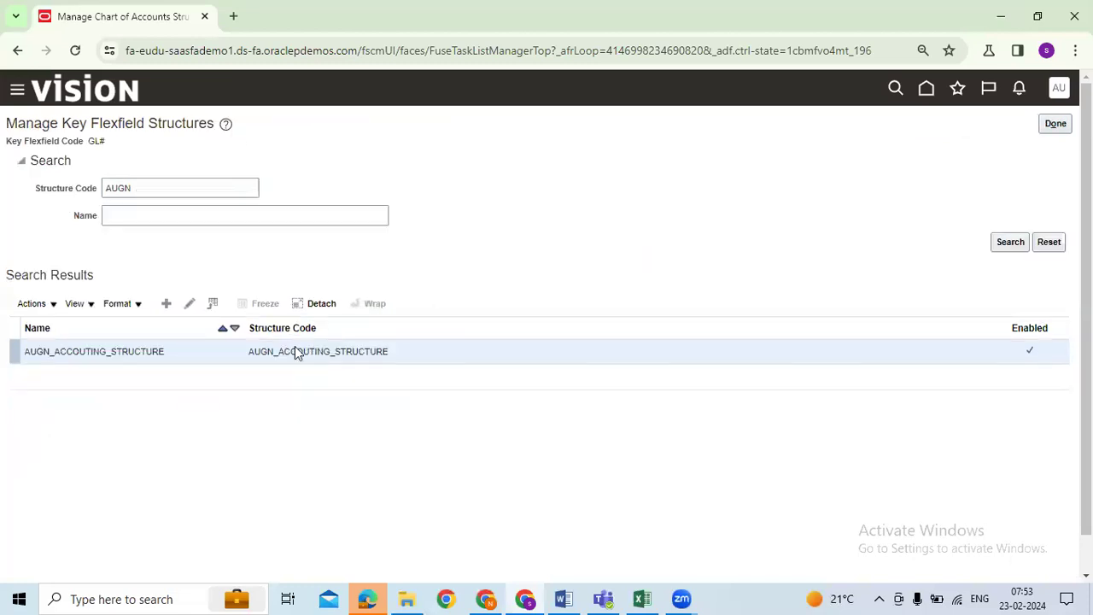
left_click(1056, 123)
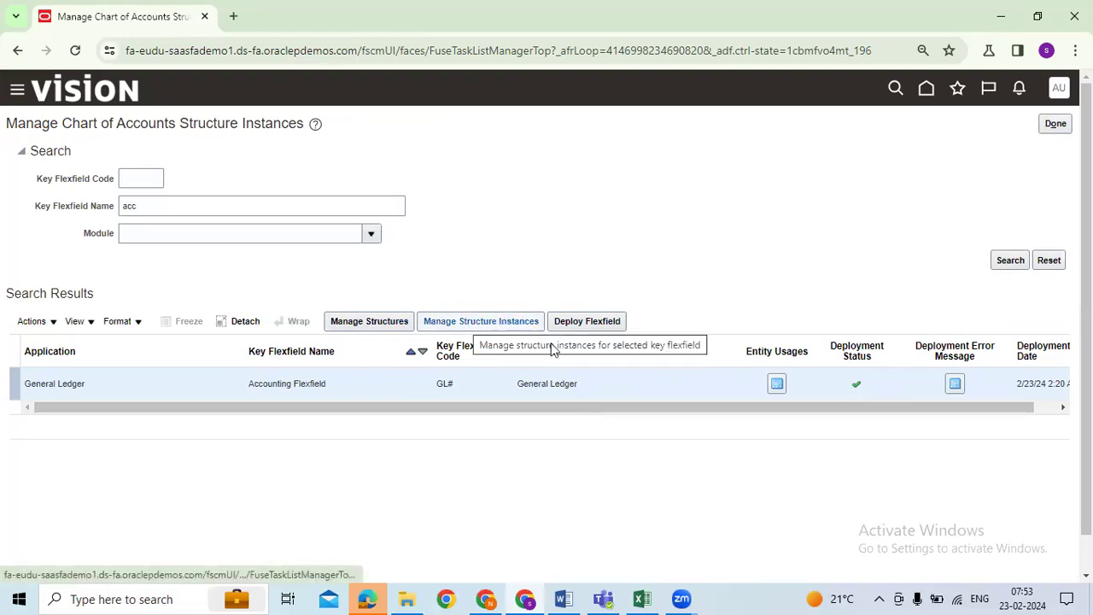
Step: Create a structure instance with code, name and description AUGN_ACCOUNTING_FLEX
left_click(494, 325)
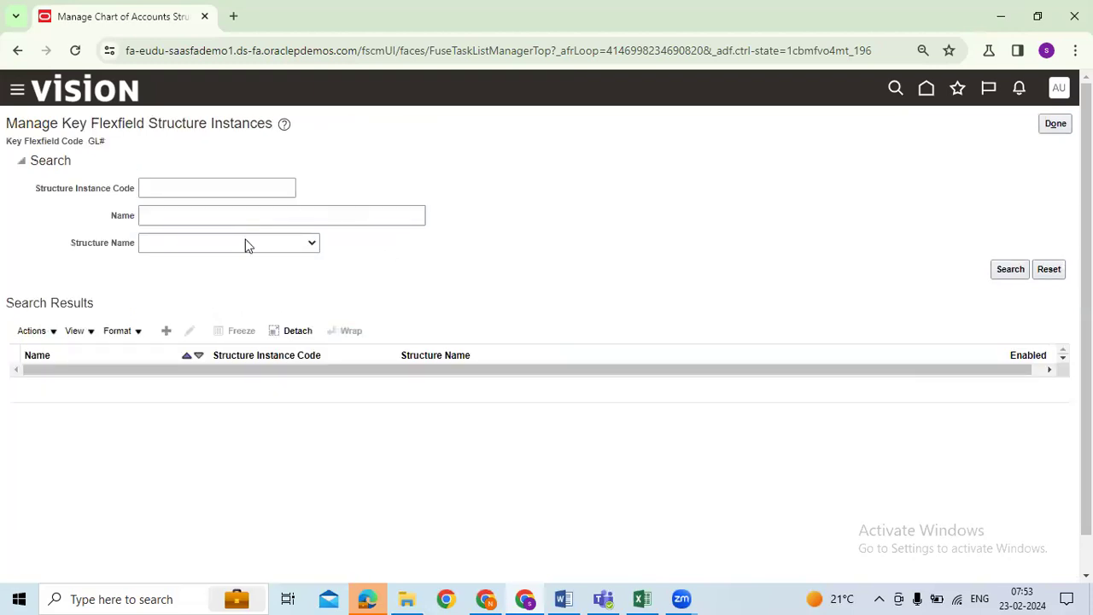
left_click(166, 330)
left_click(191, 164)
type("AUGN_ACCOUNTING")
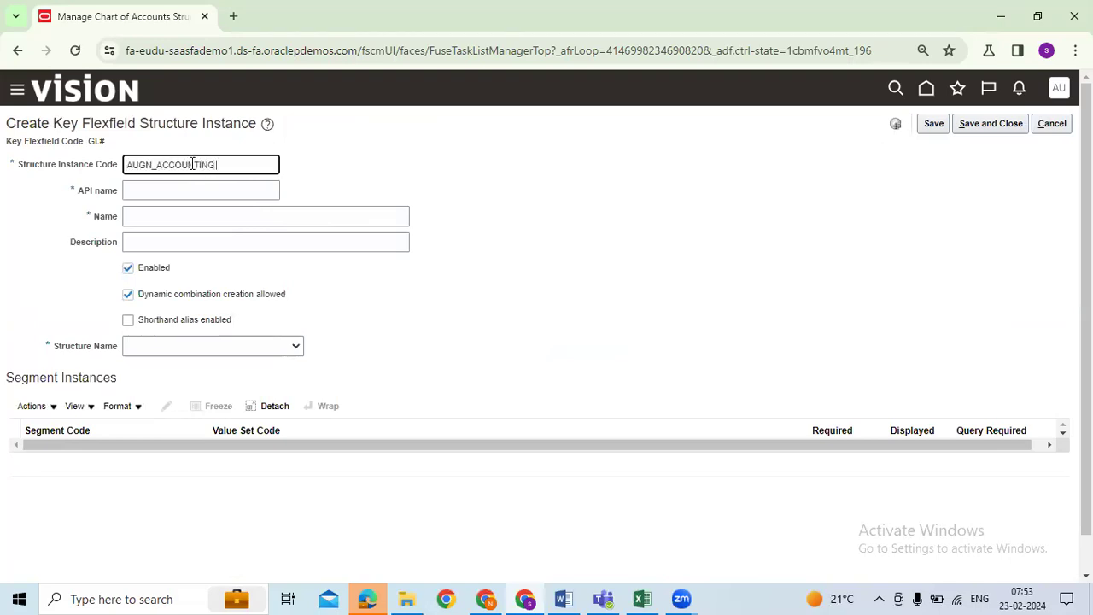
type("_FLEX")
left_click_drag(256, 164, 49, 173)
key("ctrl+c")
key("Tab")
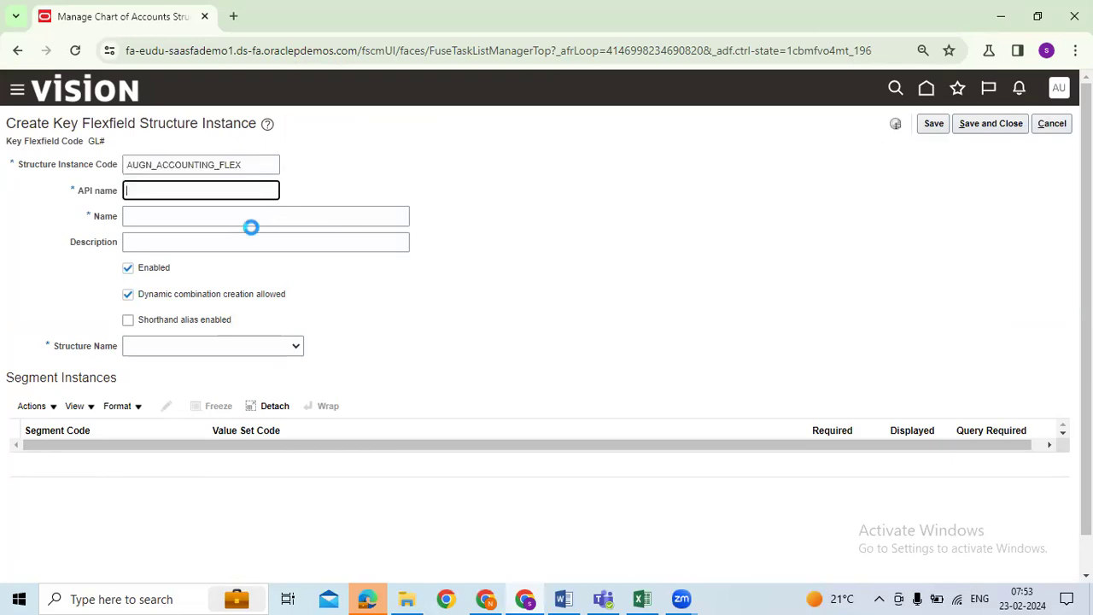
left_click(234, 224)
key("ctrl+v")
left_click(247, 242)
key("ctrl+v")
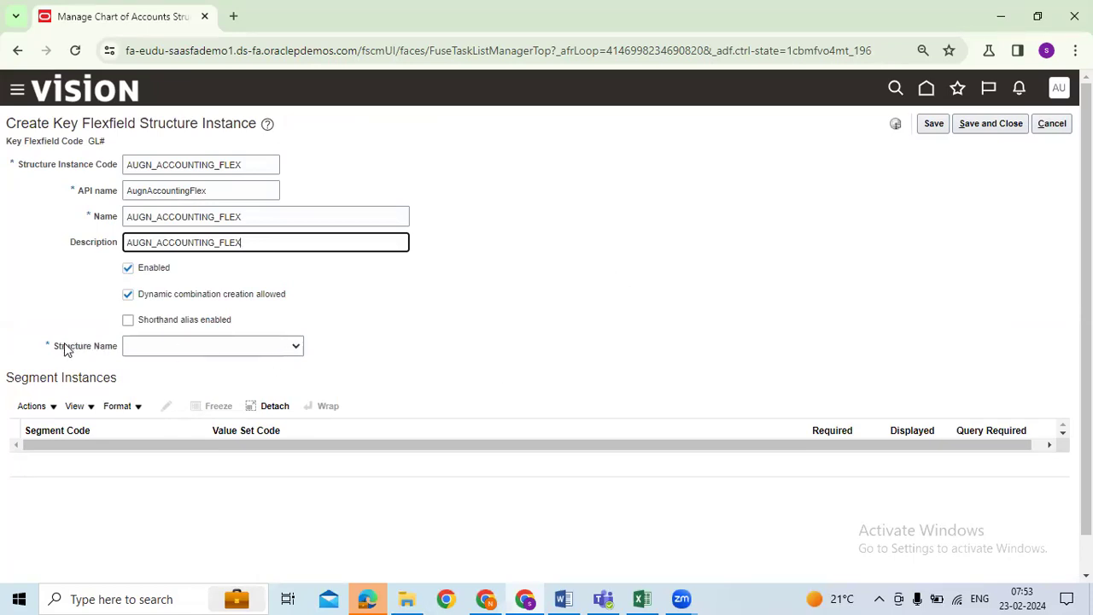
Step: Choose AUGN_ACCOUTING_STRUCTURE as the structure, then mark the Deployment step in the workbook
left_click_drag(55, 347, 106, 353)
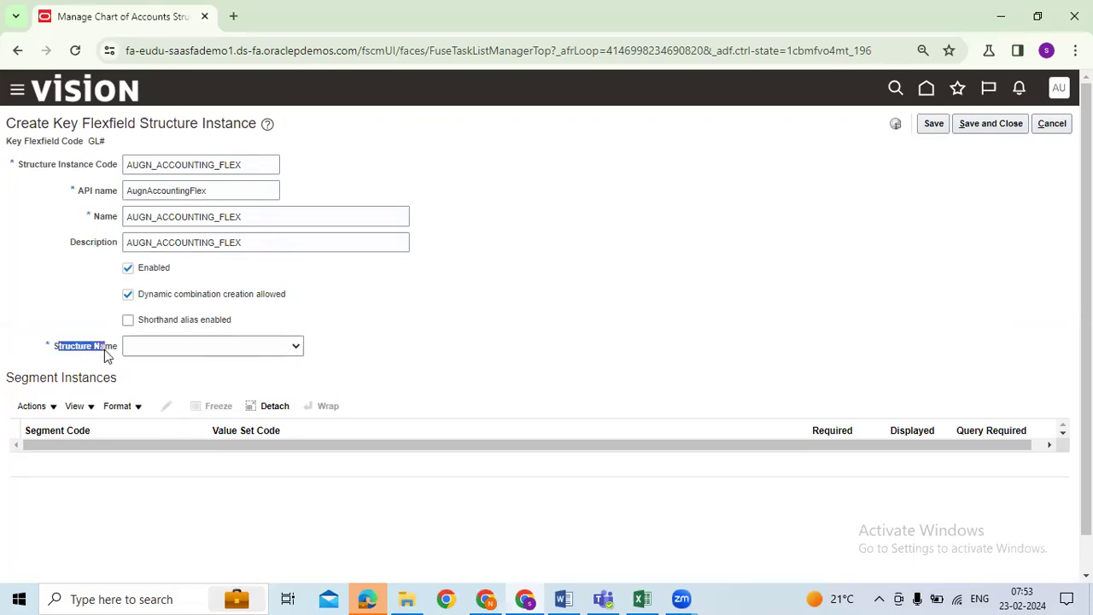
left_click(516, 333)
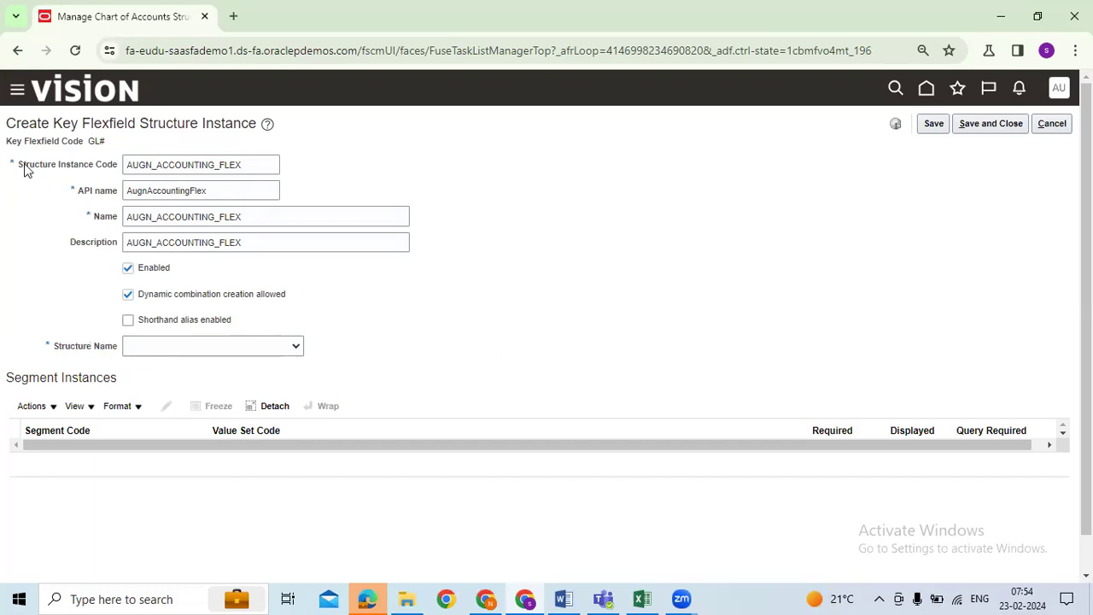
left_click_drag(18, 167, 115, 175)
left_click(482, 314)
scroll(478, 315, "down", 1)
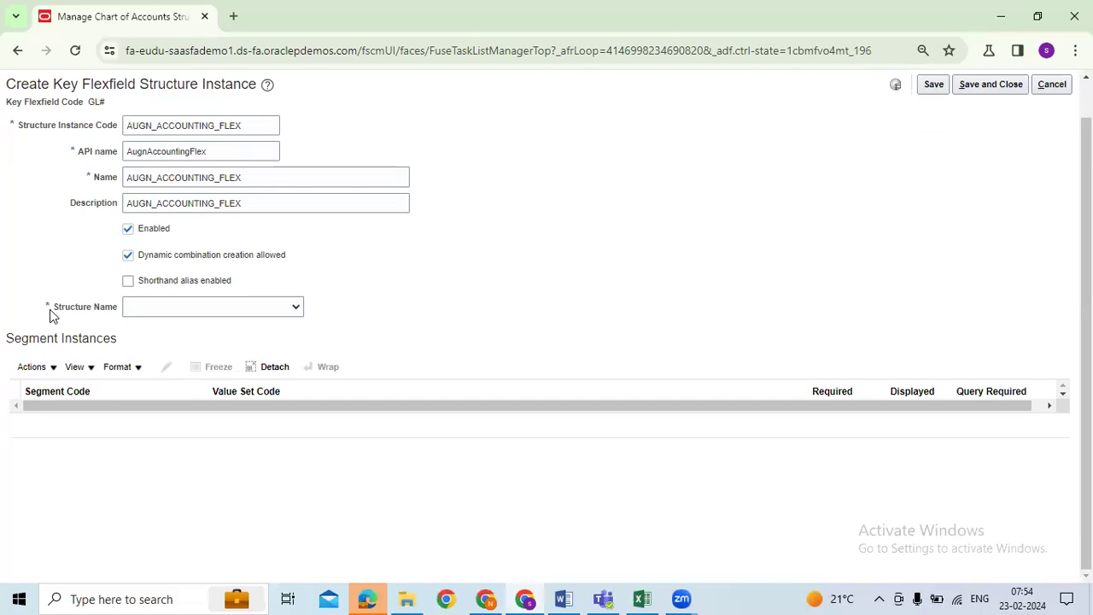
left_click(262, 307)
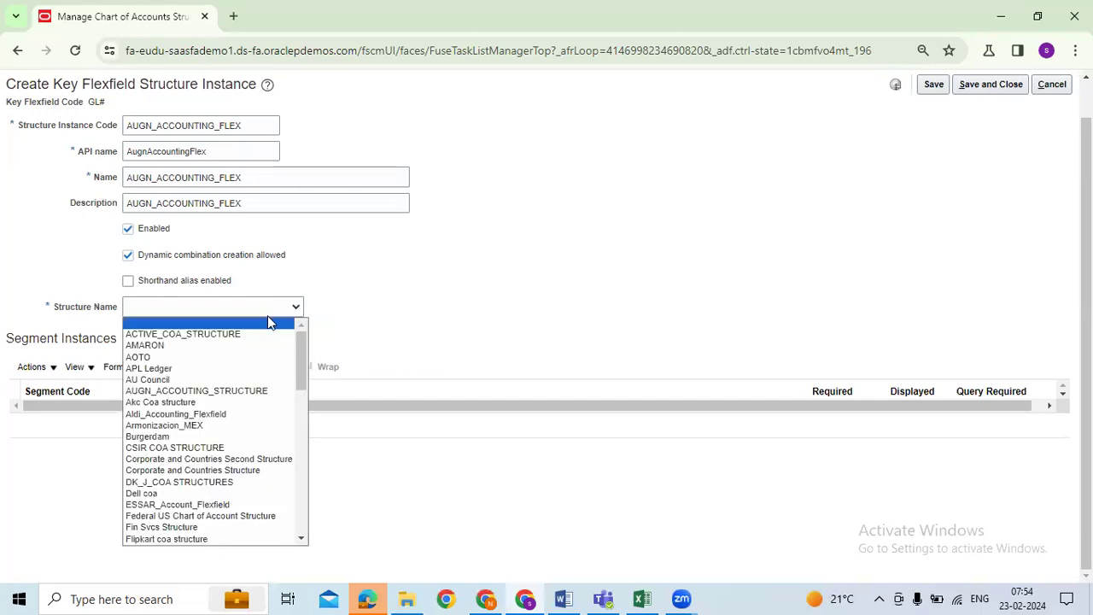
type("aug")
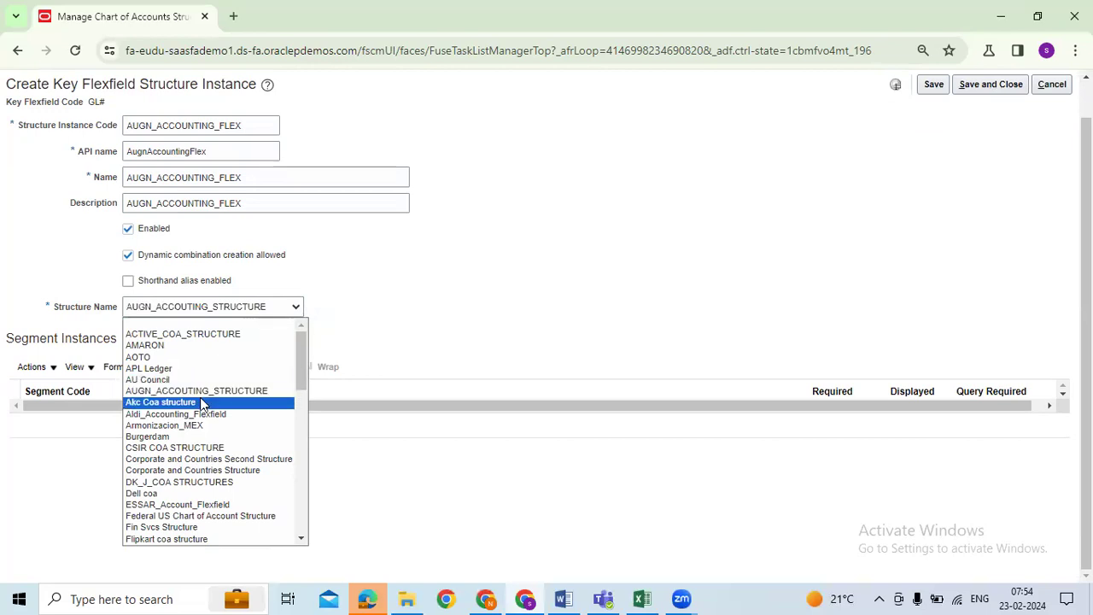
left_click(642, 597)
left_click(223, 197)
Step: Review the Create Value Sets, structure instance and value set values steps, then return to Oracle
left_click(222, 185)
left_click(223, 227)
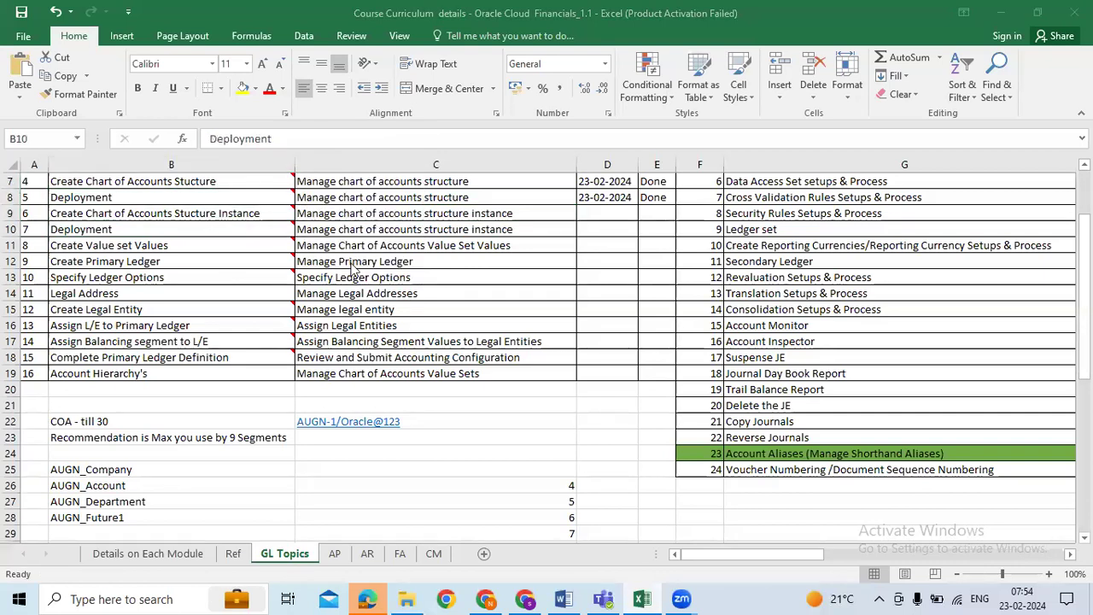
key("alt+Tab")
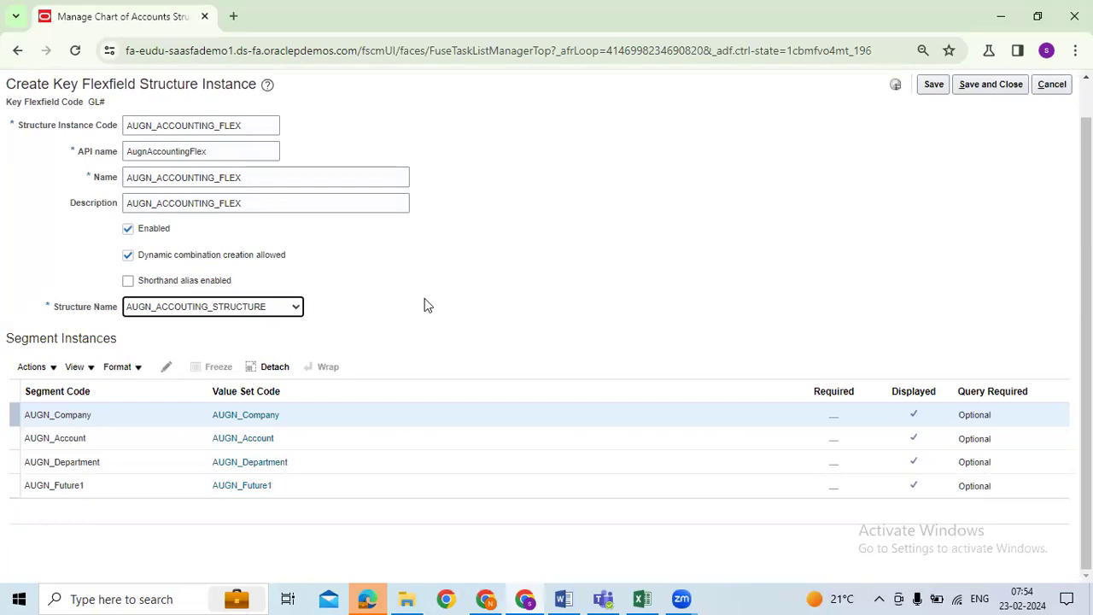
key("alt+Tab")
left_click_drag(190, 185, 171, 421)
left_click(210, 214)
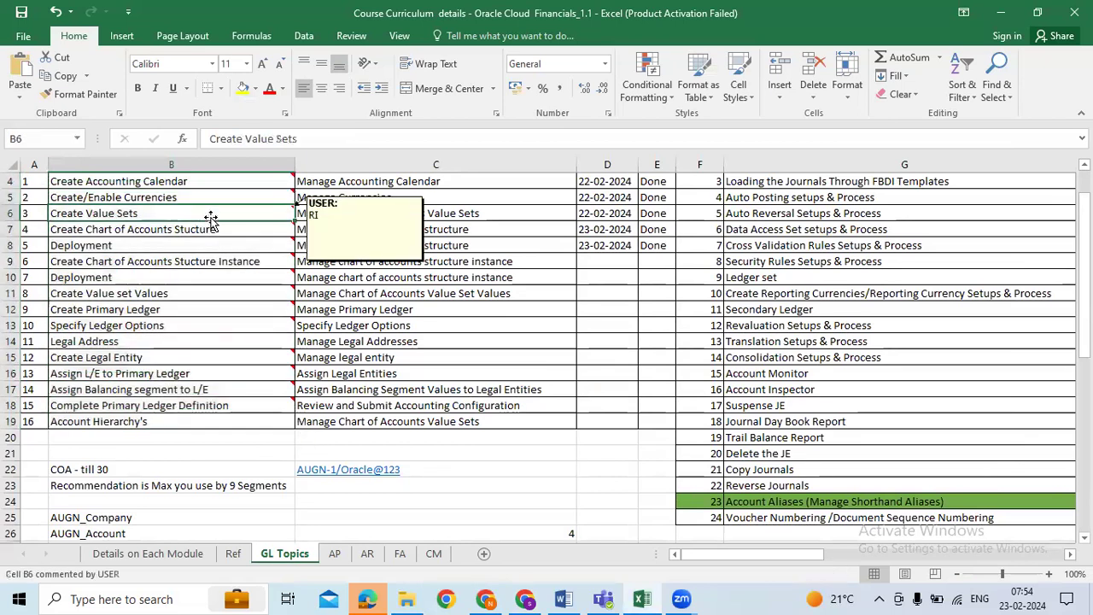
left_click(216, 260)
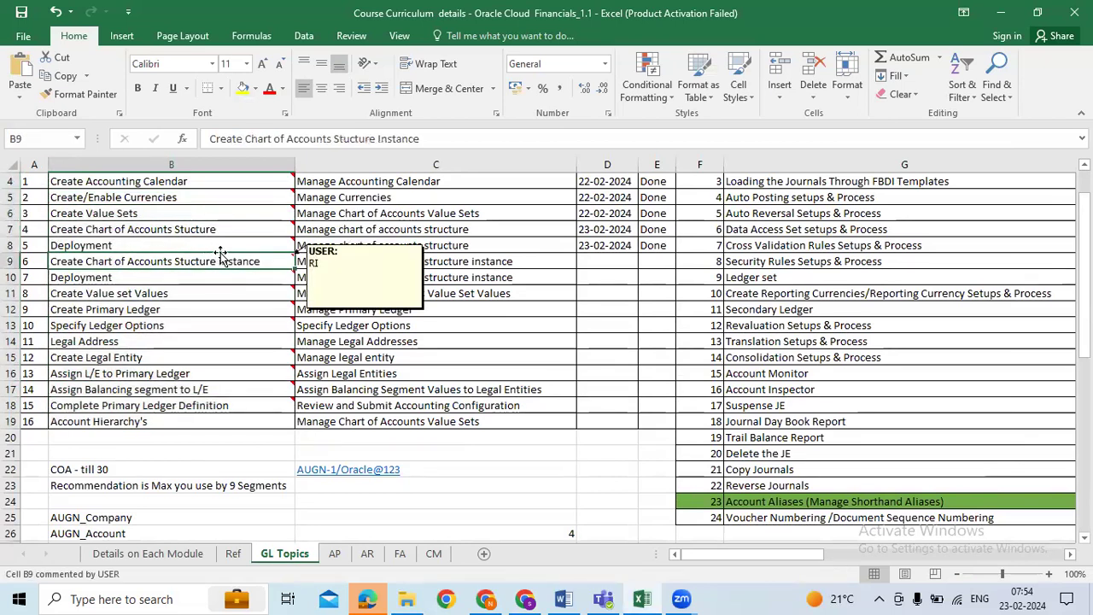
left_click(215, 299)
key("alt+Tab")
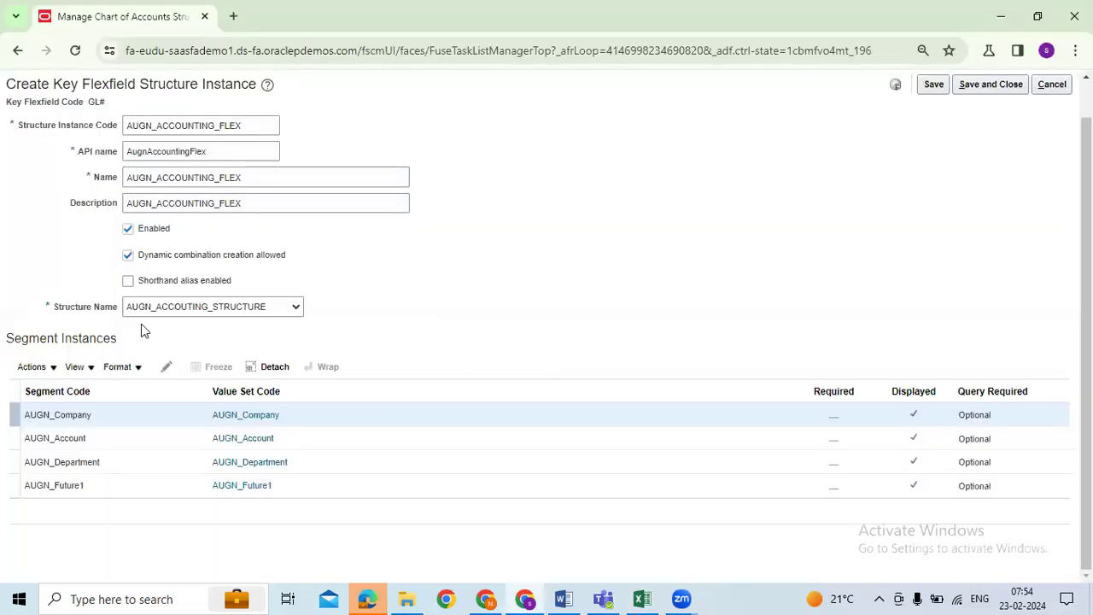
left_click_drag(54, 309, 109, 318)
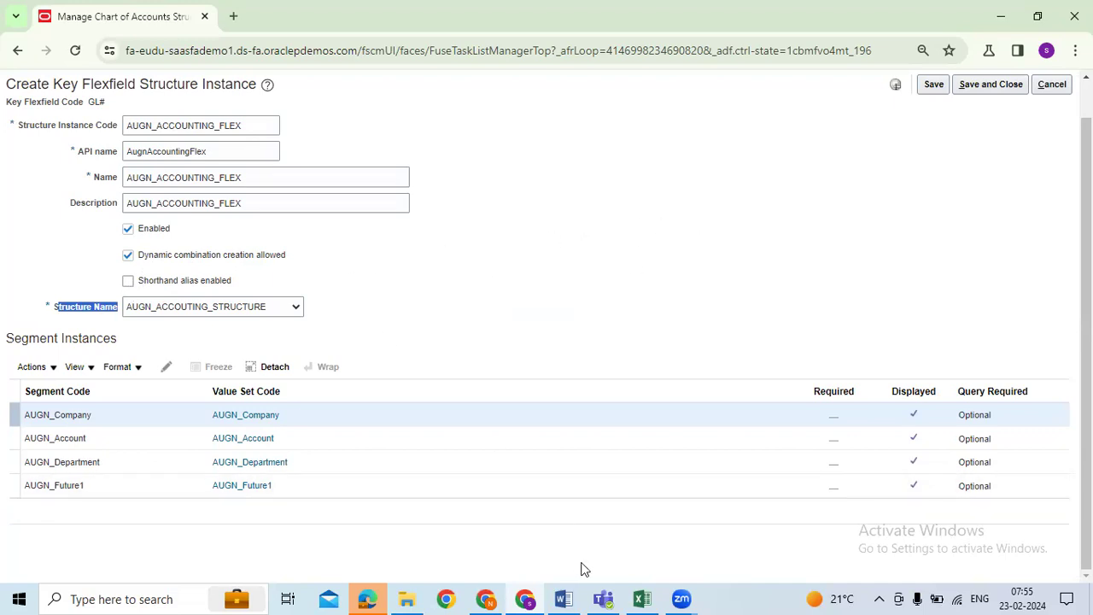
mouse_move(642, 599)
left_click(606, 518)
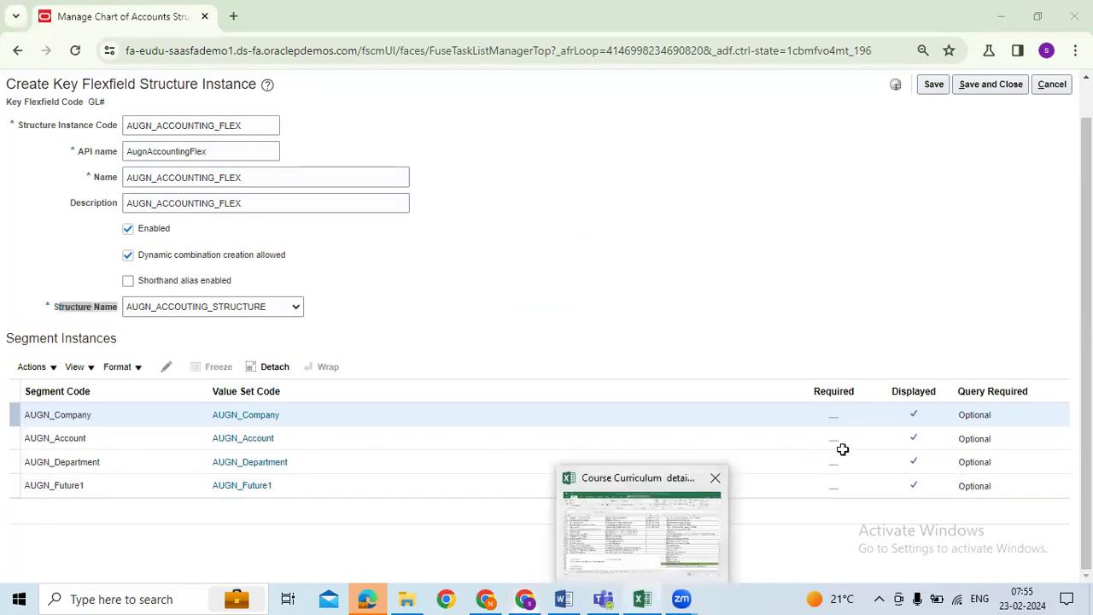
scroll(836, 446, "down", 3)
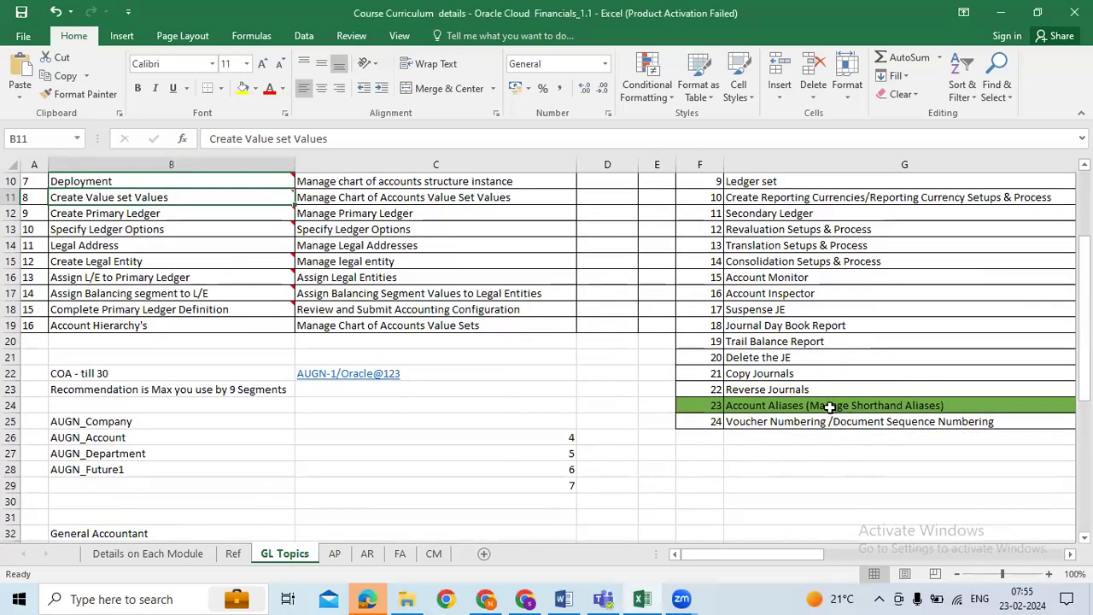
left_click(829, 408)
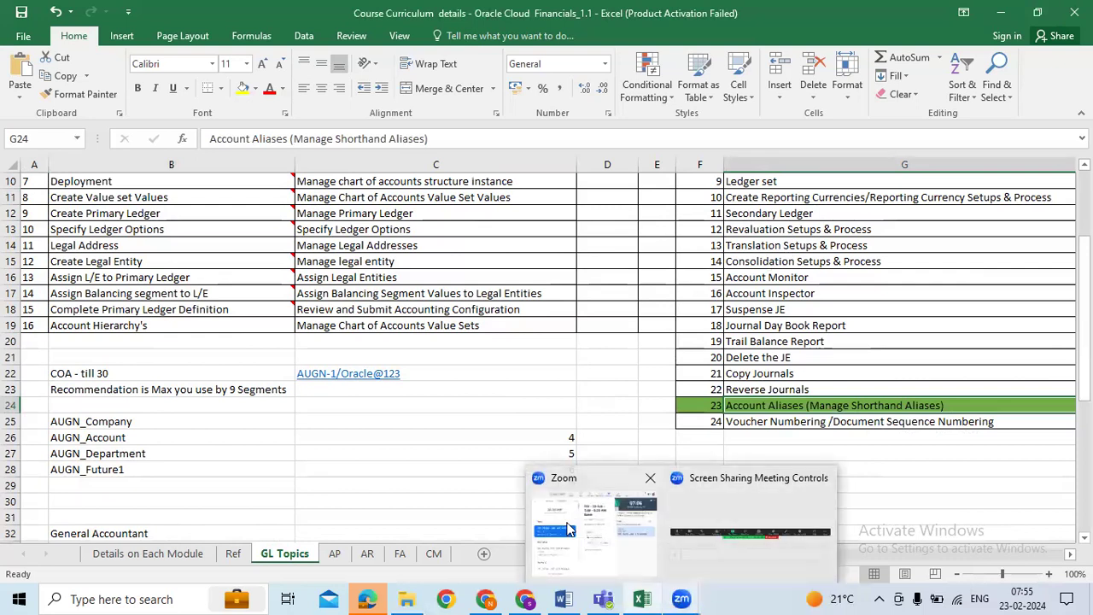
key("alt+Tab")
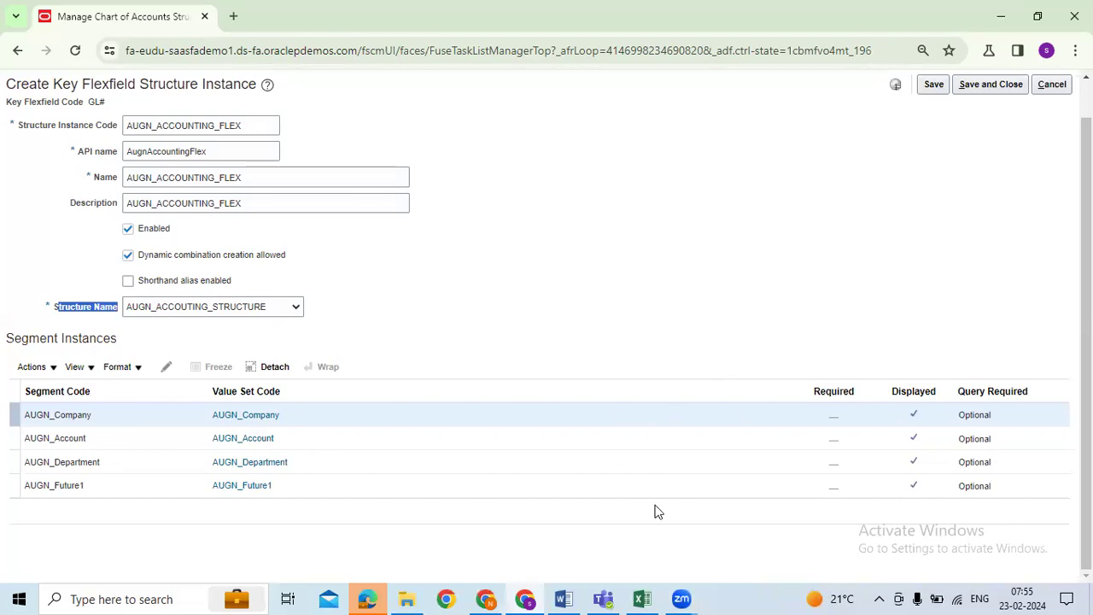
left_click(642, 598)
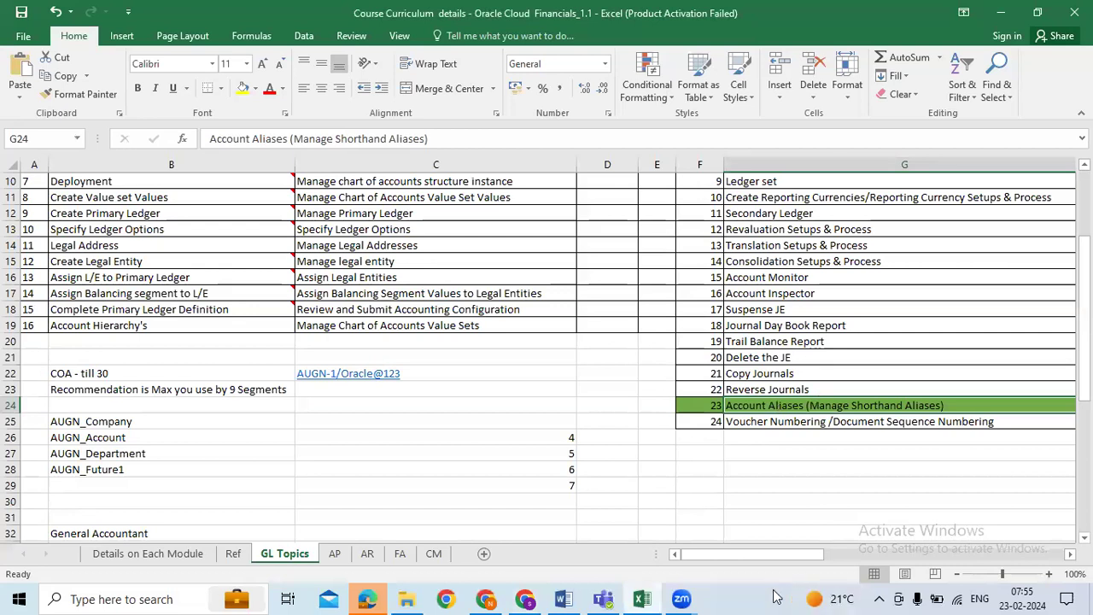
left_click(524, 599)
left_click(397, 526)
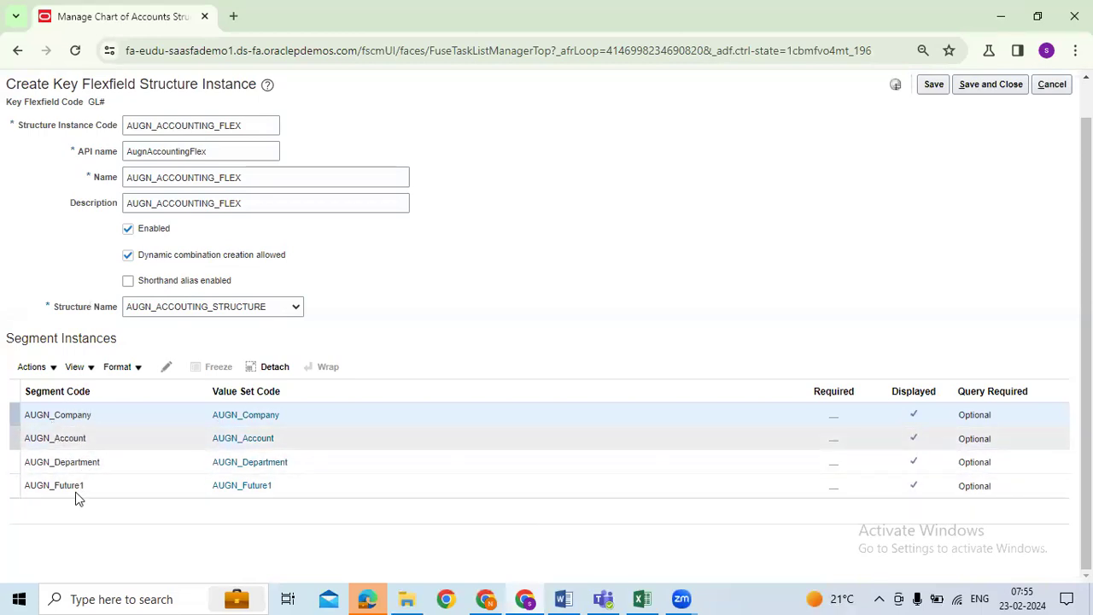
left_click_drag(63, 309, 94, 309)
left_click(168, 368)
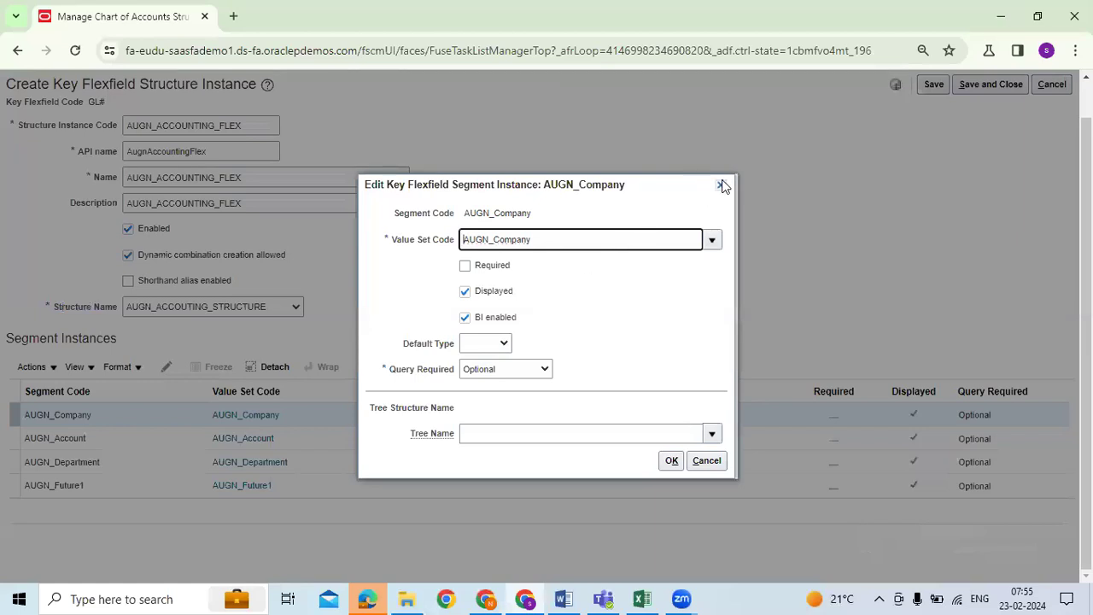
left_click(721, 189)
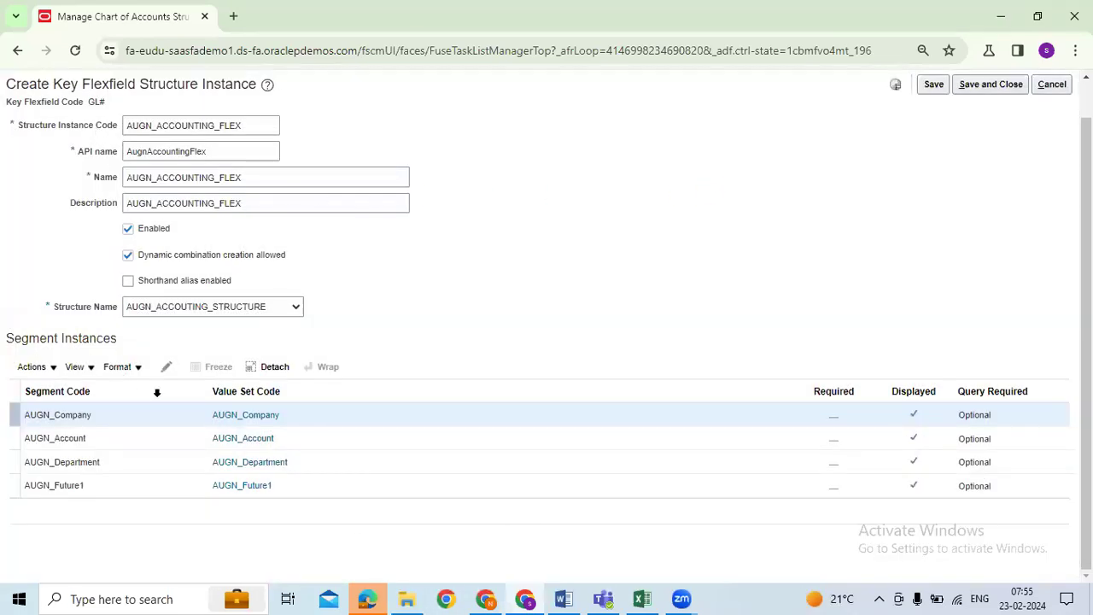
Step: Make the AUGN_Company and AUGN_Account segment instances required
left_click(167, 368)
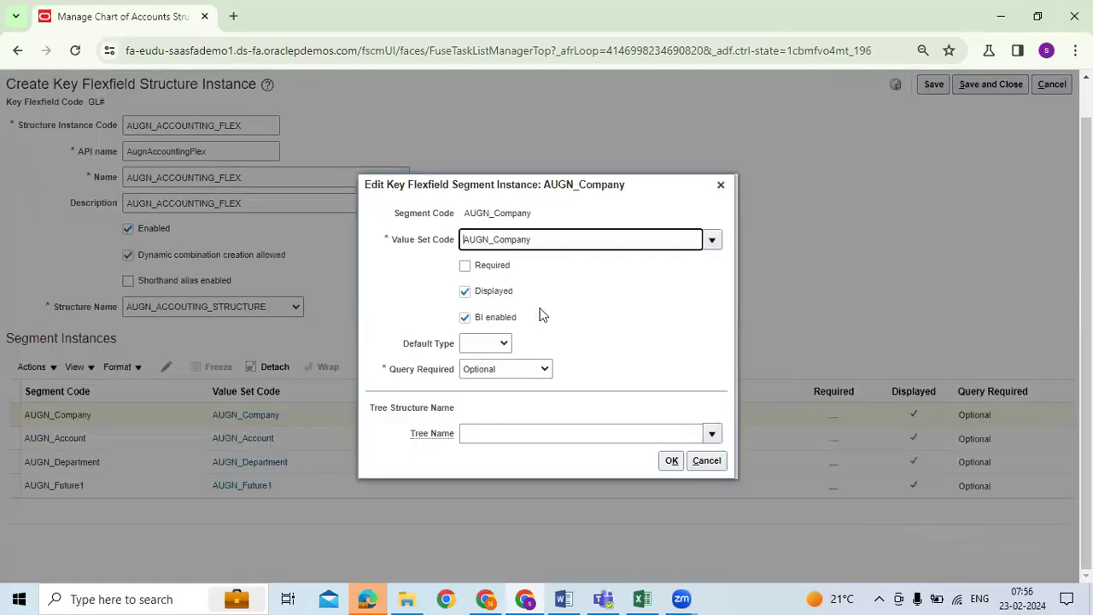
left_click_drag(477, 323, 513, 331)
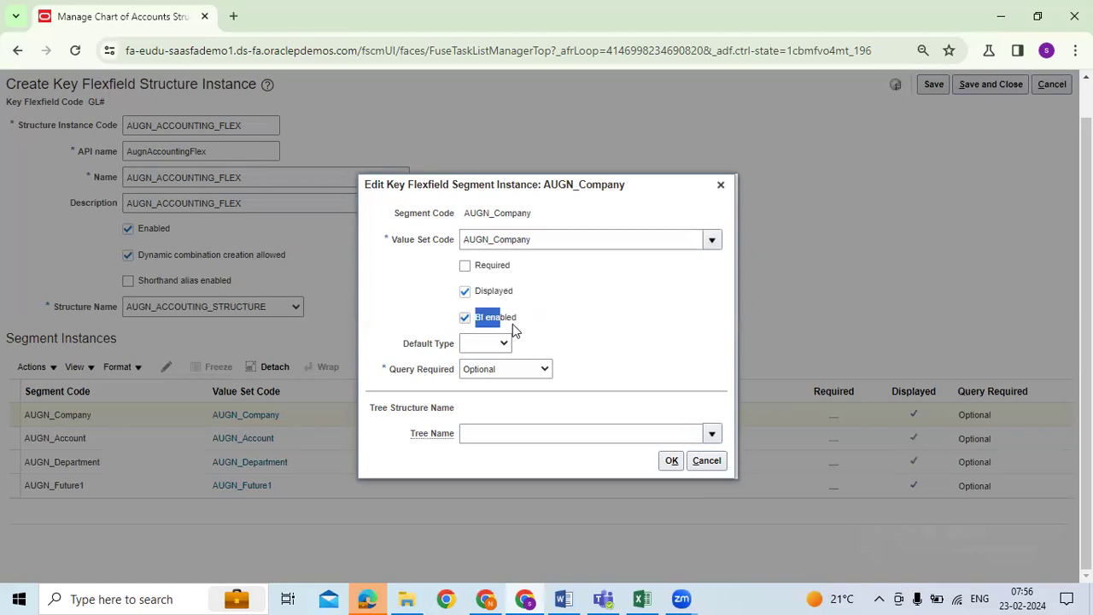
left_click(601, 334)
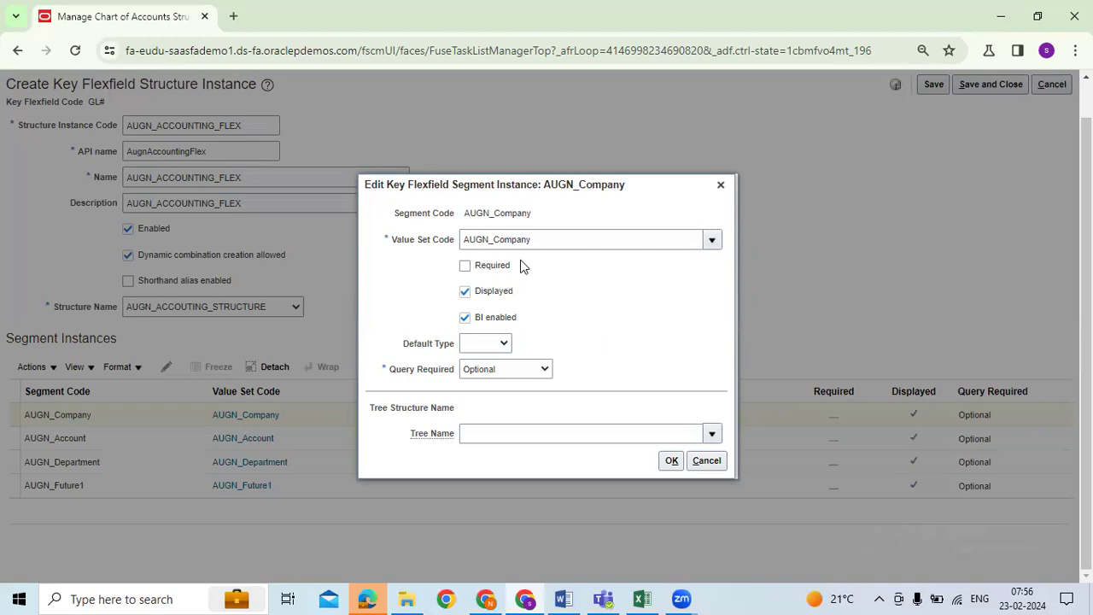
left_click(466, 269)
left_click(671, 460)
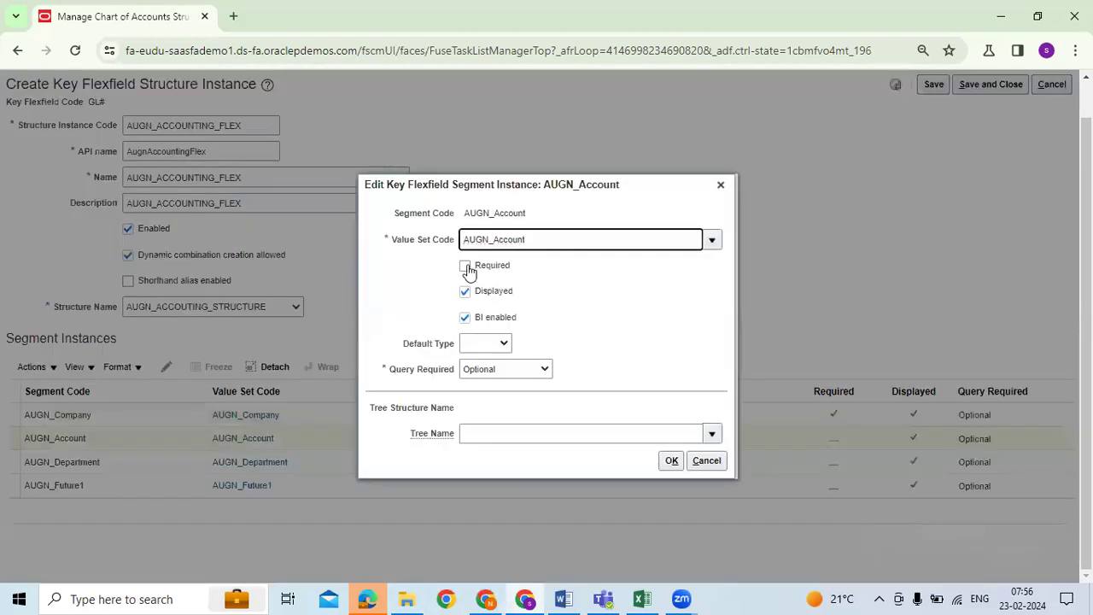
left_click(466, 266)
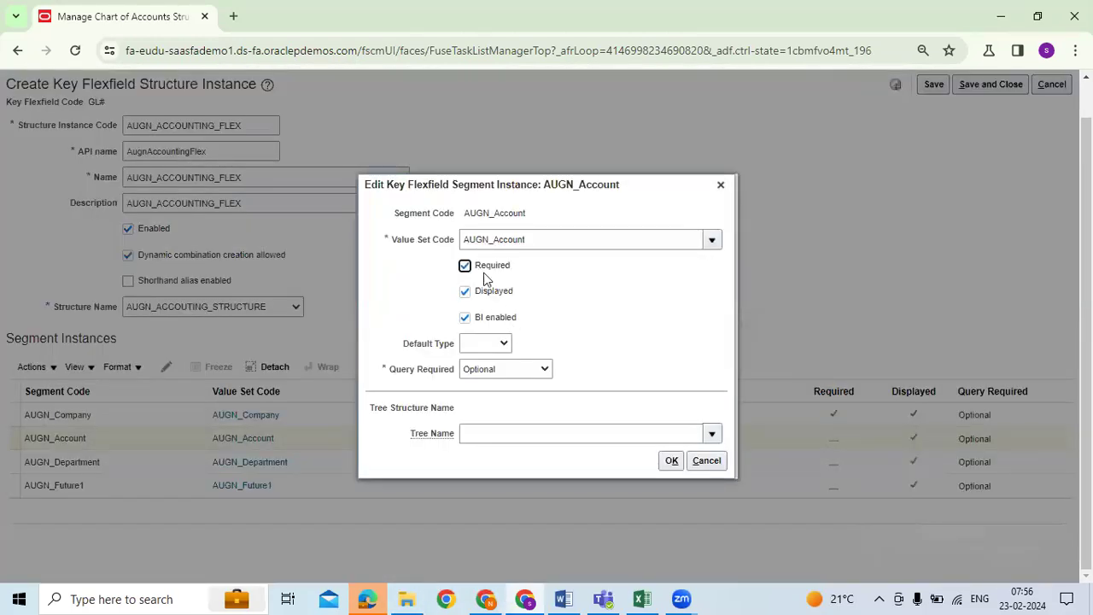
left_click(662, 461)
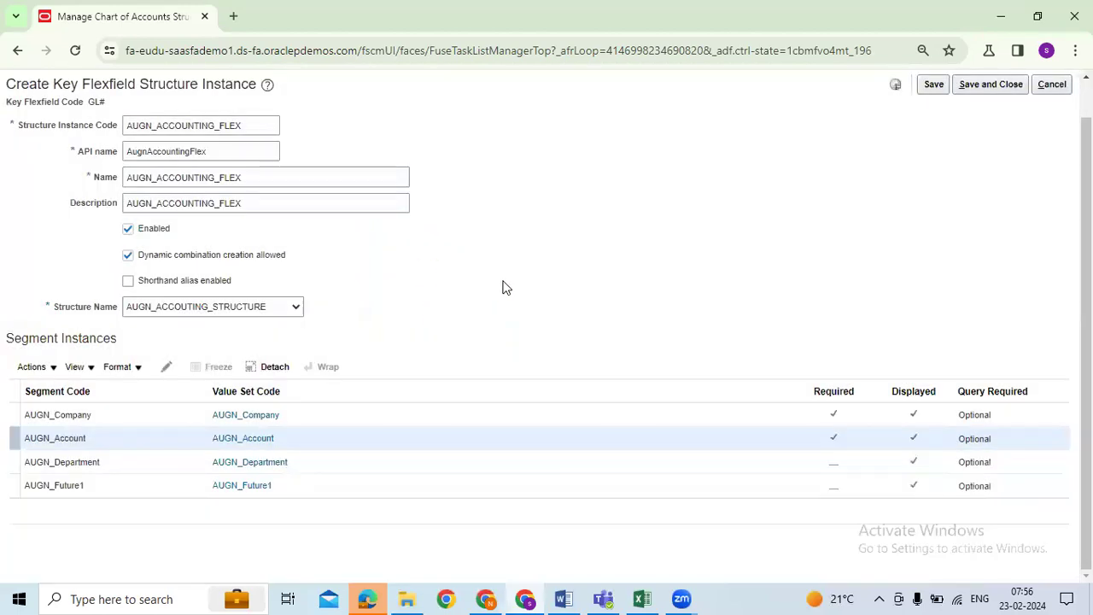
Step: Make the AUGN_Department and AUGN_Future1 segment instances required
left_click(117, 456)
left_click(166, 366)
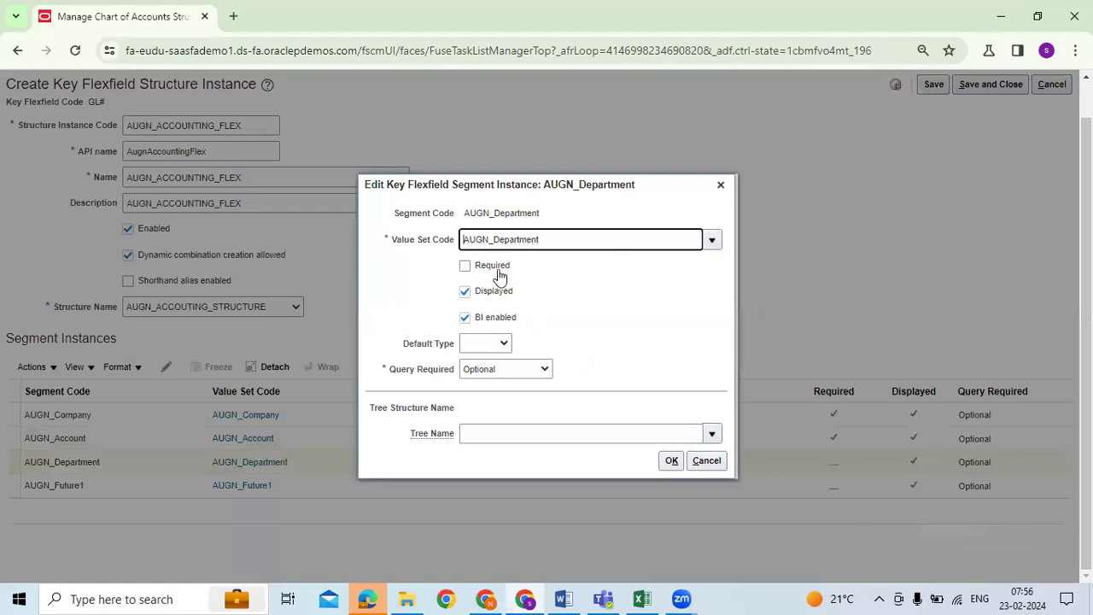
left_click(500, 271)
left_click(673, 460)
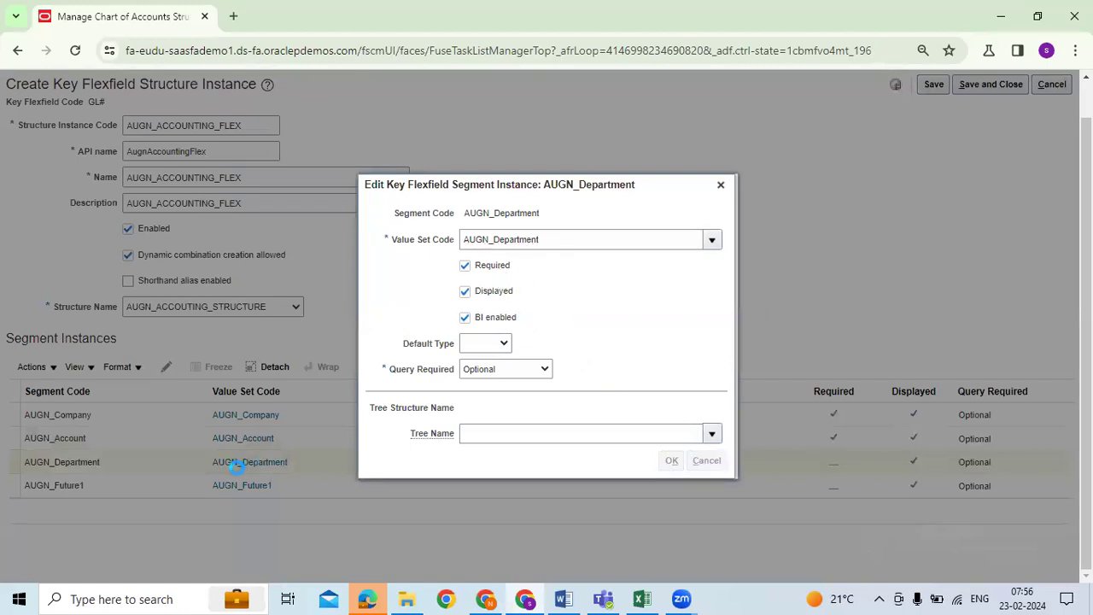
left_click(167, 483)
left_click(166, 366)
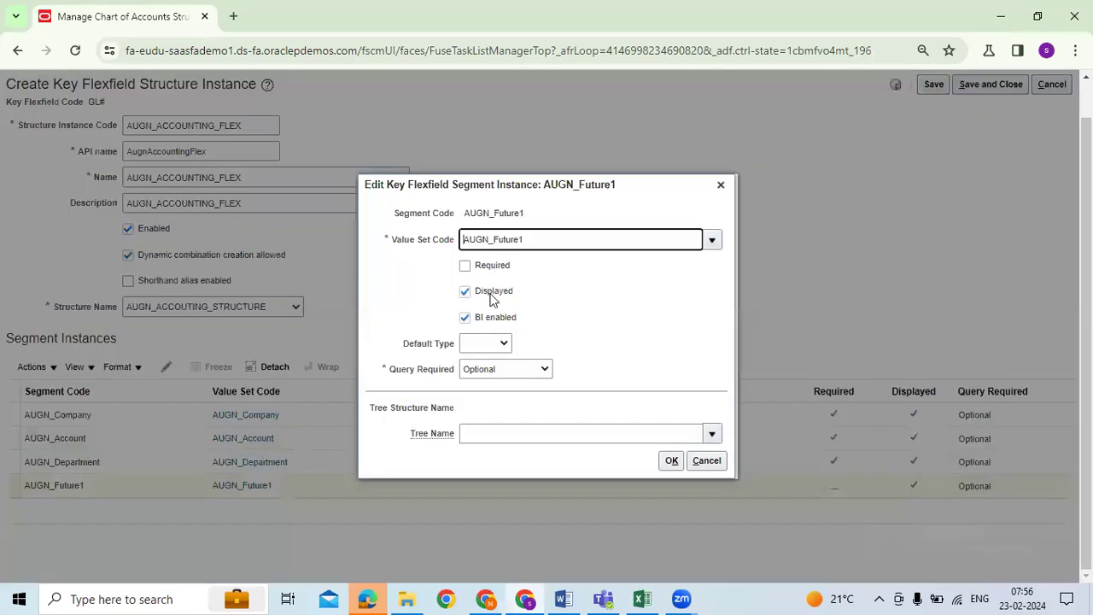
left_click(493, 270)
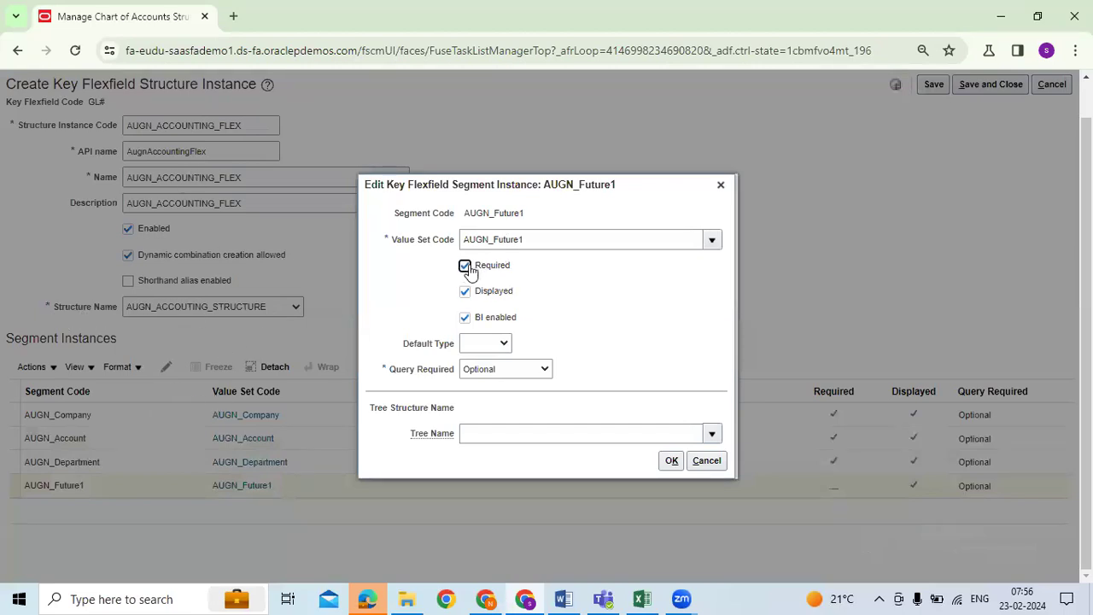
left_click(671, 460)
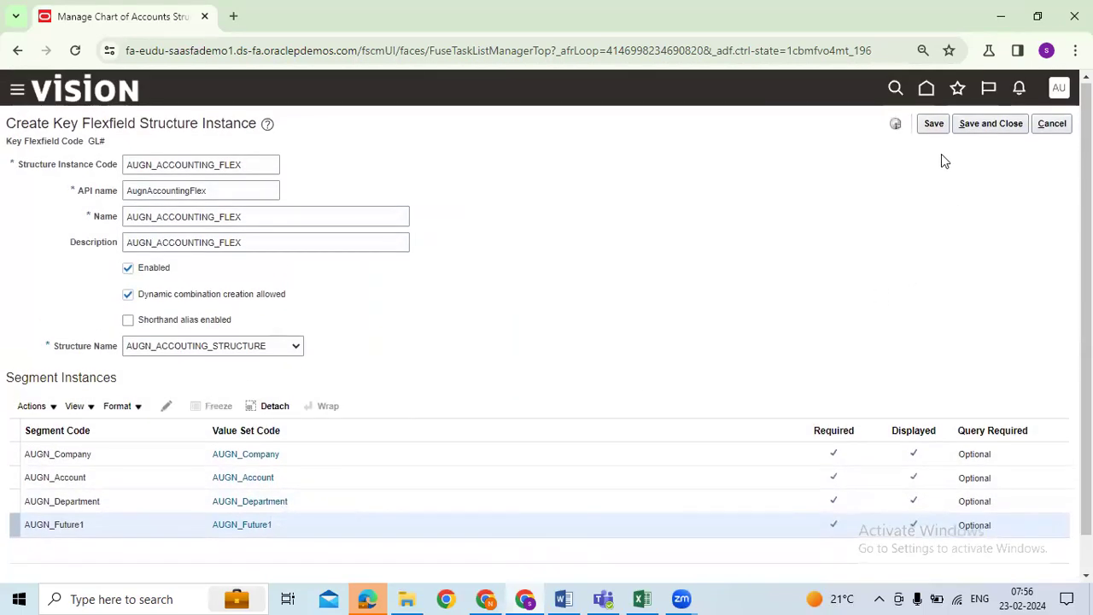
Step: Save AUGN_ACCOUNTING_FLEX, deploy the Accounting Flexfield, and return to the workbook at cell B19
left_click(933, 125)
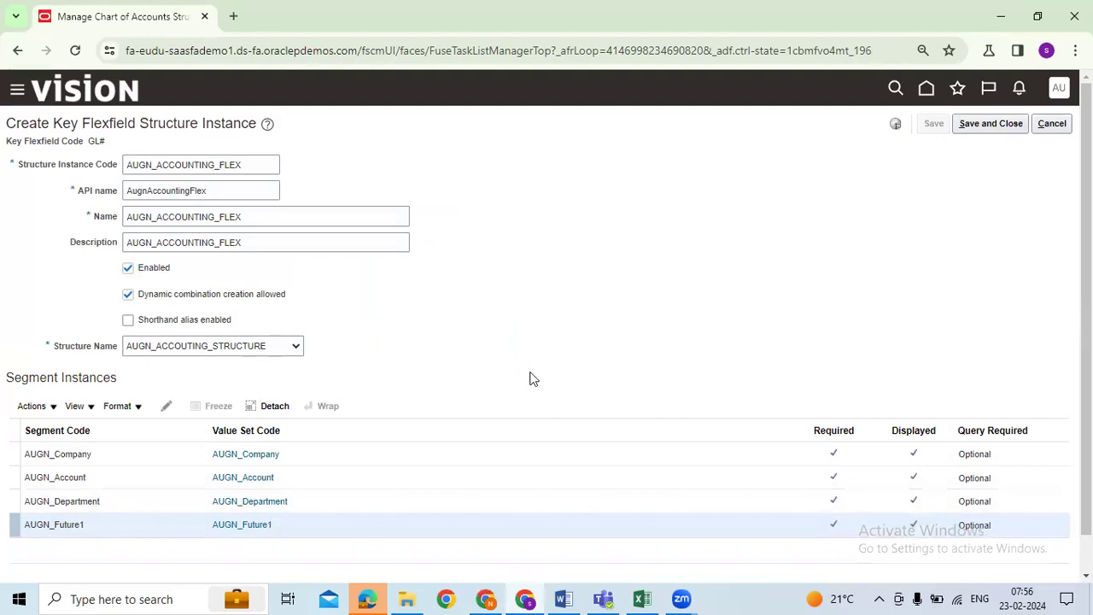
left_click(982, 122)
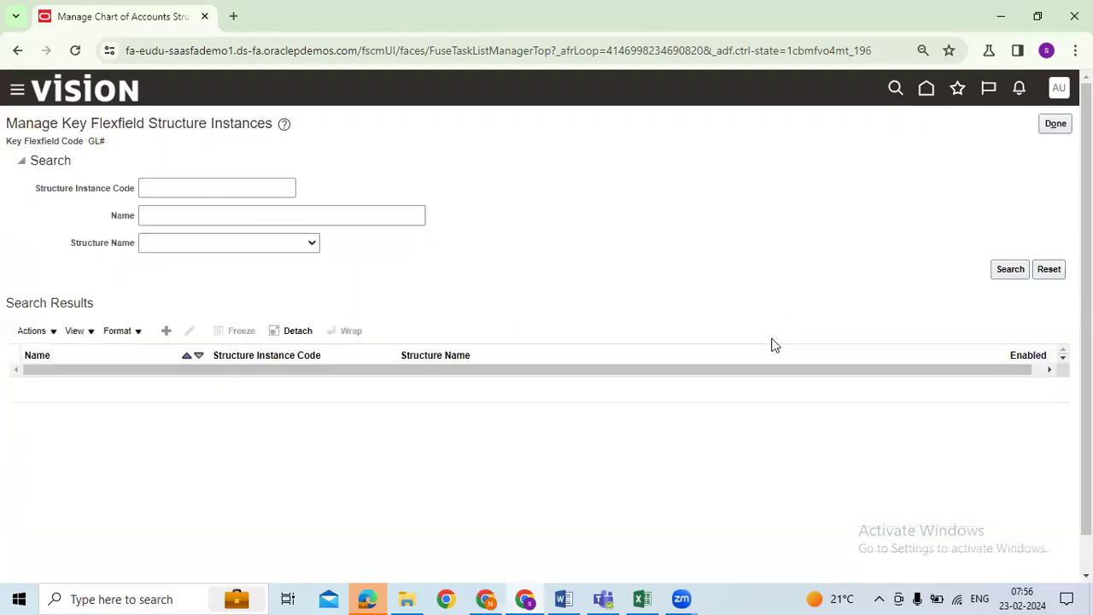
left_click(1055, 123)
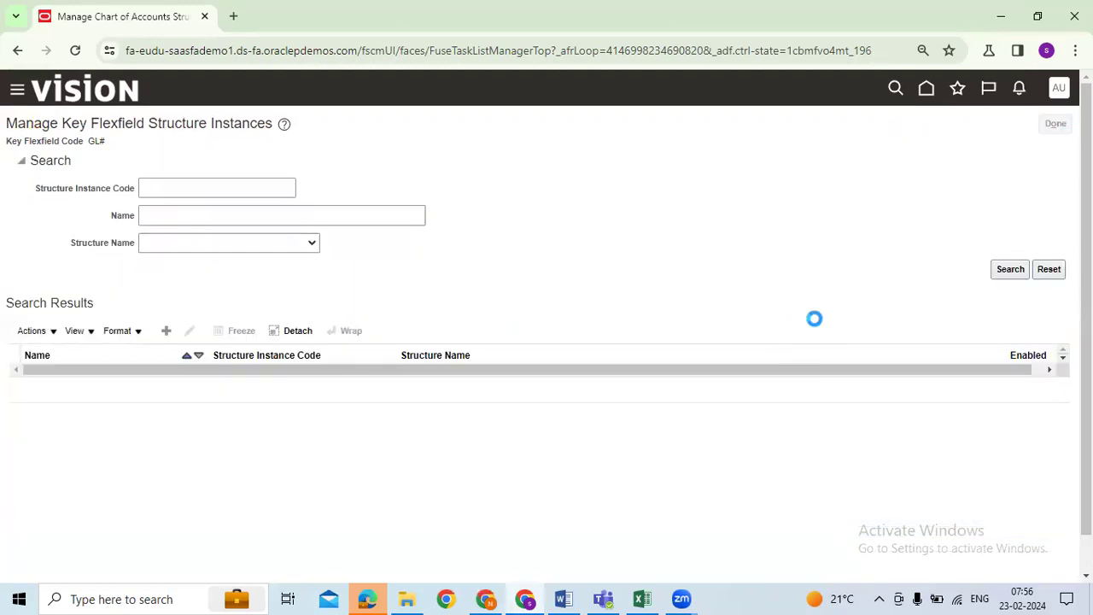
left_click(580, 321)
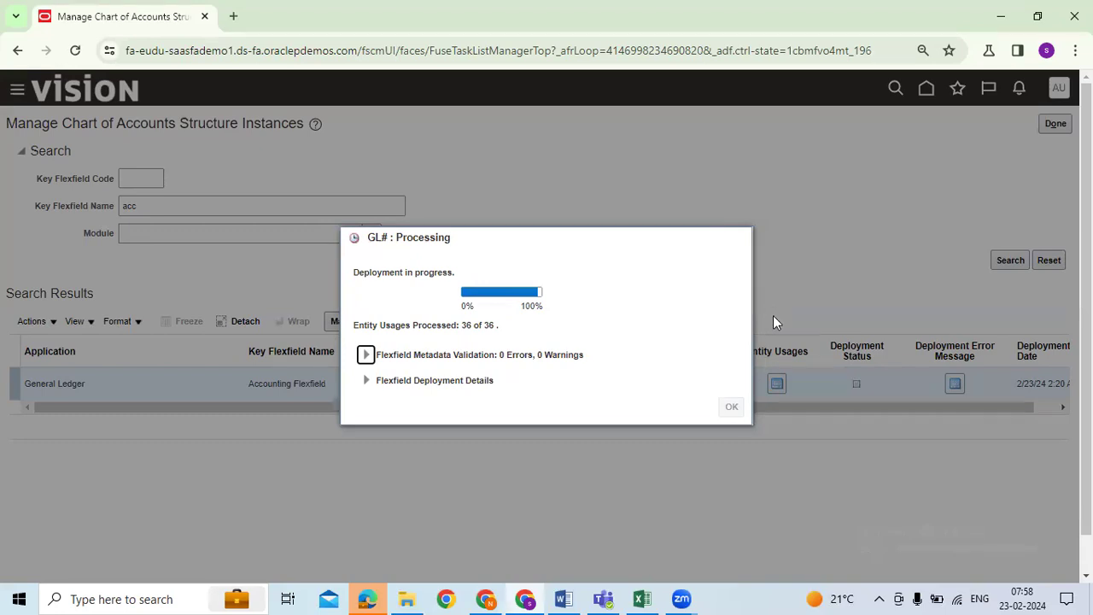
left_click(642, 598)
left_click(135, 330)
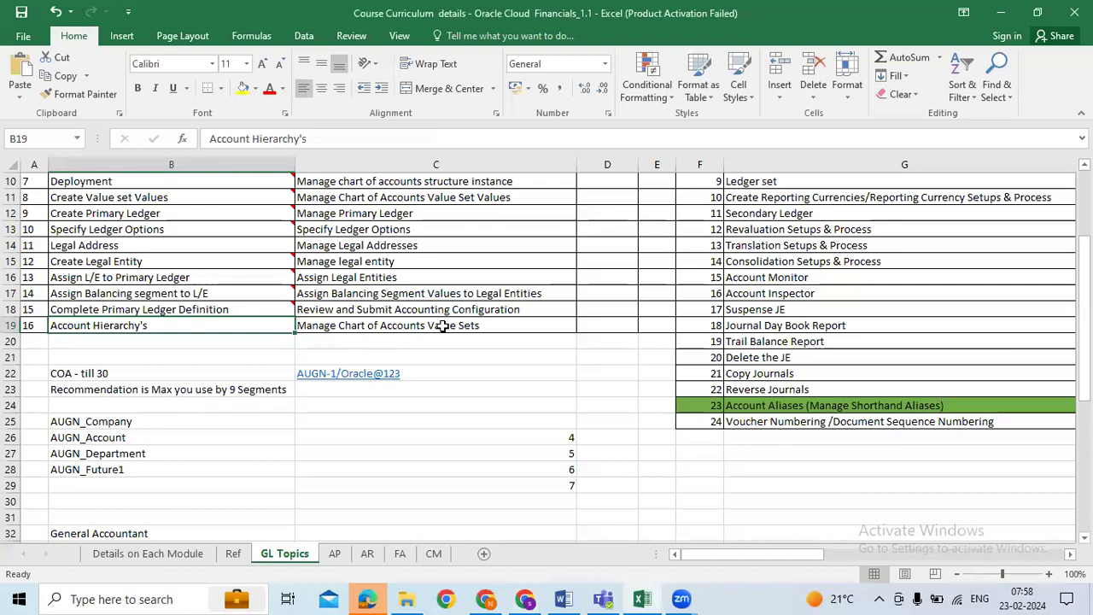
Step: Clear the numbers 4 to 7 from cells C26:C30
left_click_drag(552, 444, 565, 498)
key("Delete")
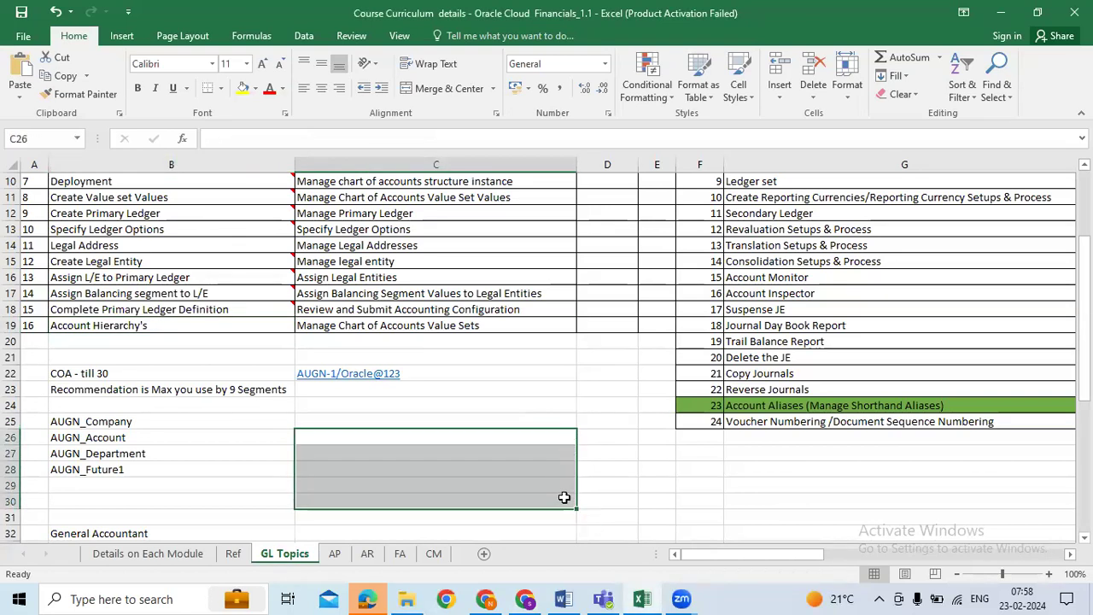
key("Up")
key("Right")
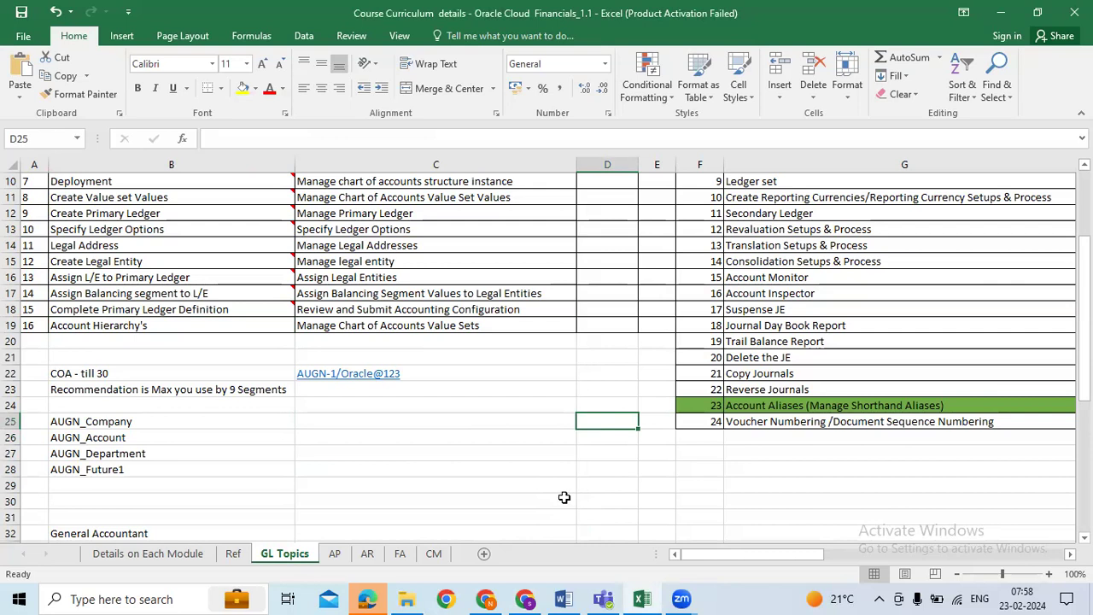
Step: Enter sample values 1000 in D28 and 999, 998, 997, 996 down column E
left_click(630, 473)
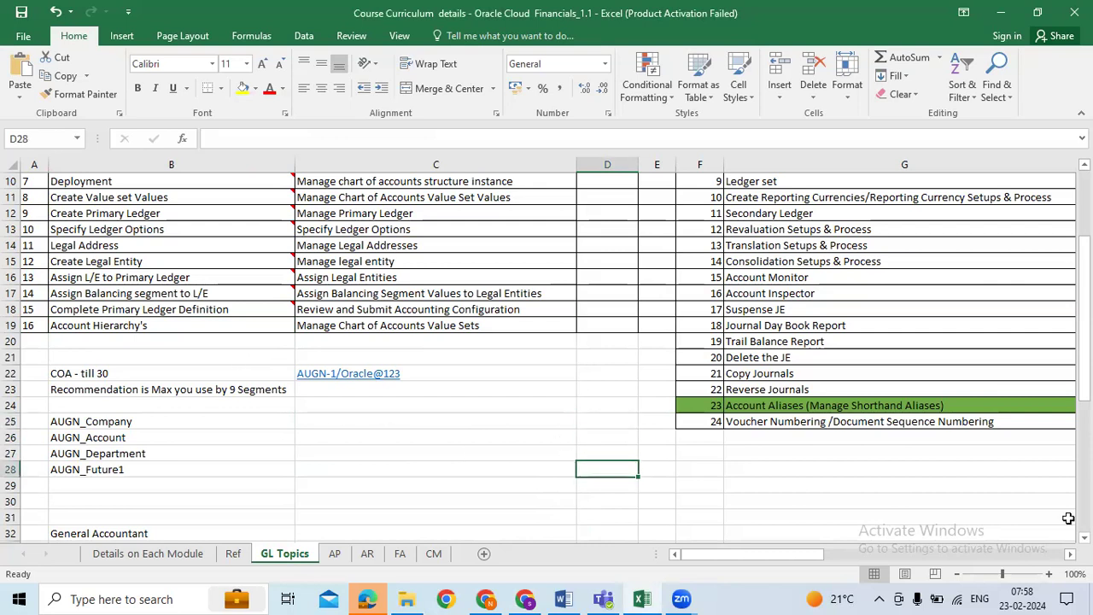
type("1000")
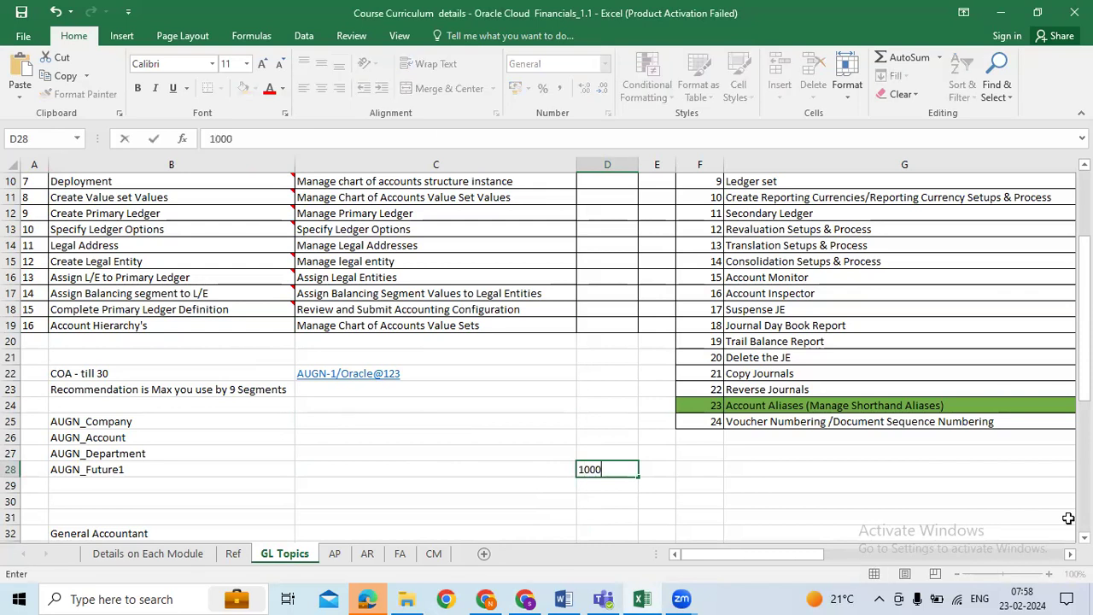
key("Return")
key("Right")
type("999")
key("Return")
type("998")
key("Return")
type("997")
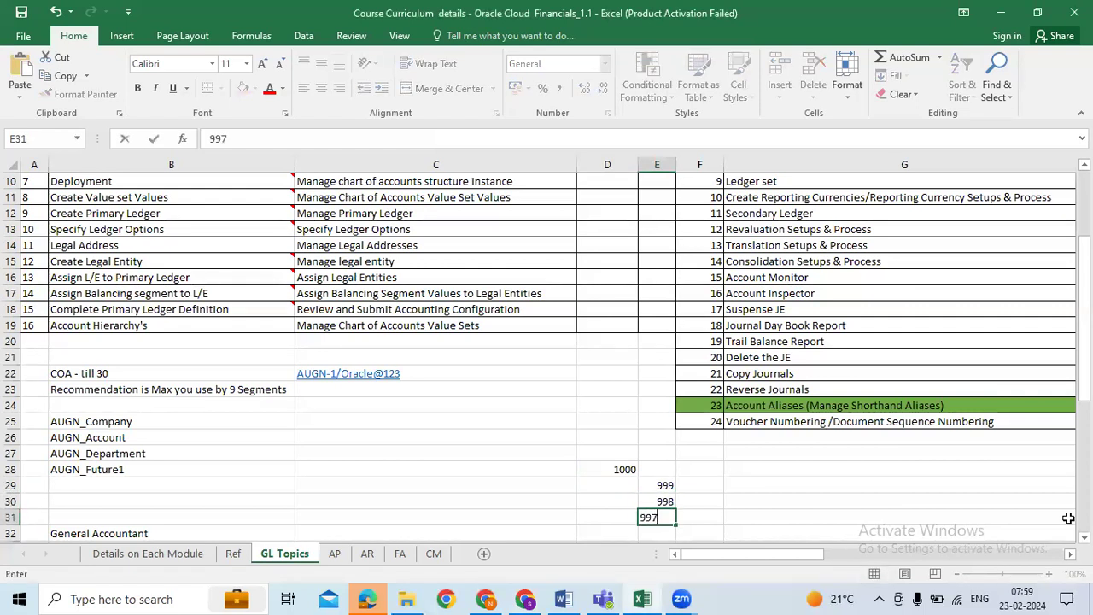
key("Return")
type("996")
key("Return")
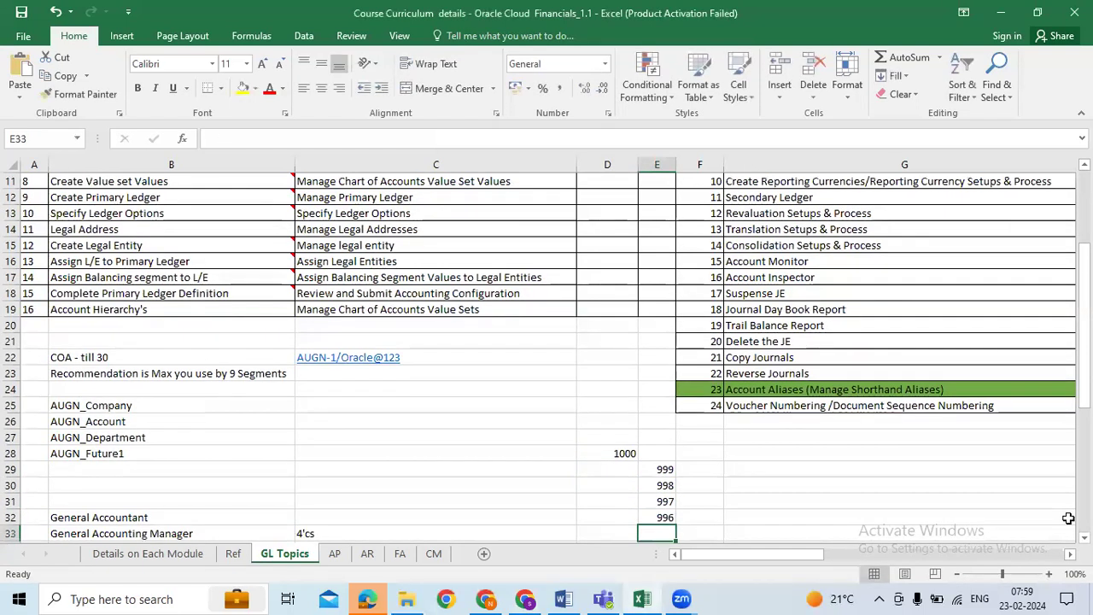
Step: Delete the sample numbers in D28:E32 and go back to cell B19
left_click(626, 454)
left_click_drag(651, 499, 656, 517)
left_click(746, 499)
left_click_drag(606, 452, 655, 517)
left_click_drag(623, 453, 658, 516)
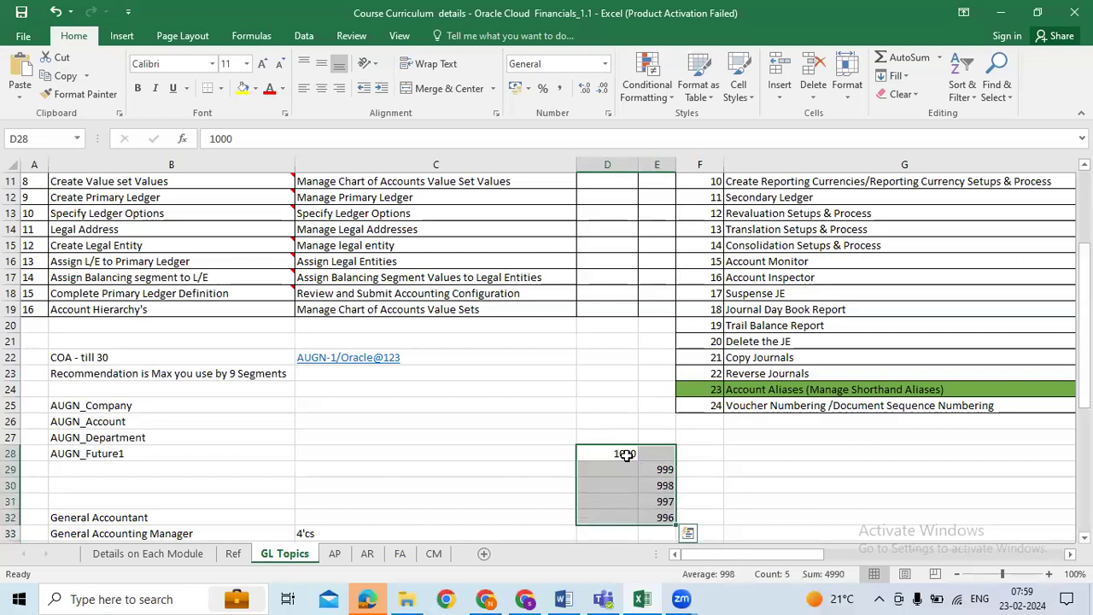
left_click_drag(626, 455, 663, 516)
key("Delete")
left_click(160, 312)
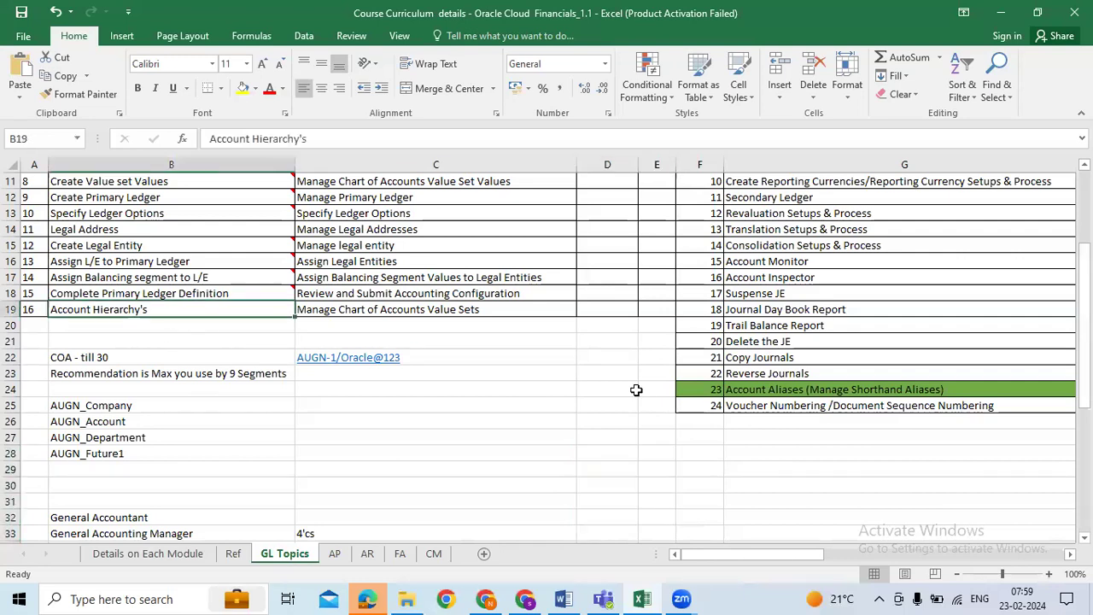
scroll(636, 390, "up", 1)
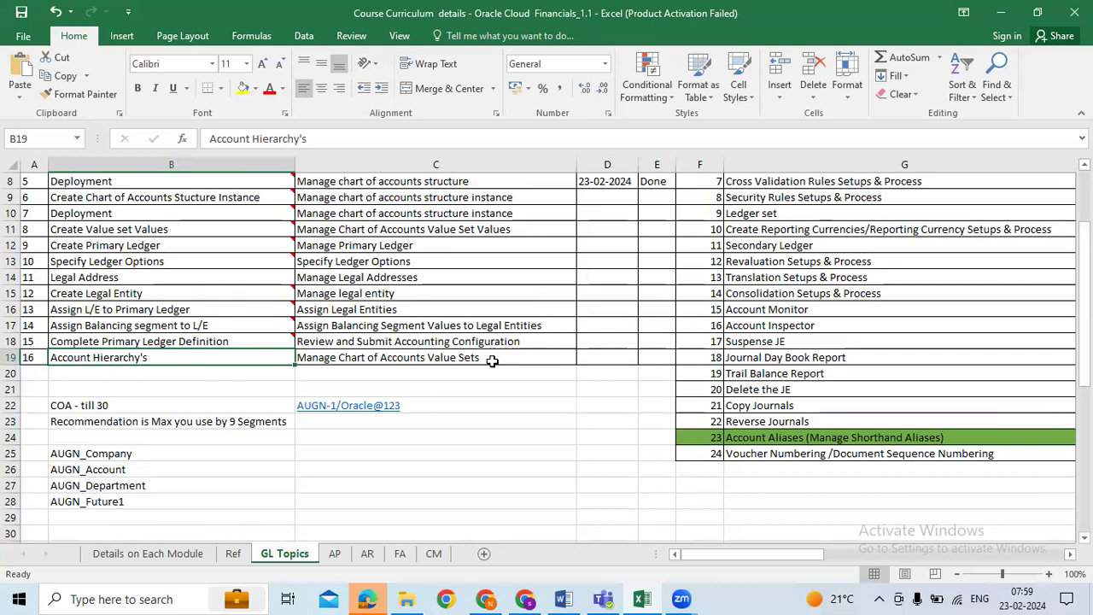
Step: Check the Zoom and Oracle windows, then review the pending tasks in the Excel tracker
left_click(682, 598)
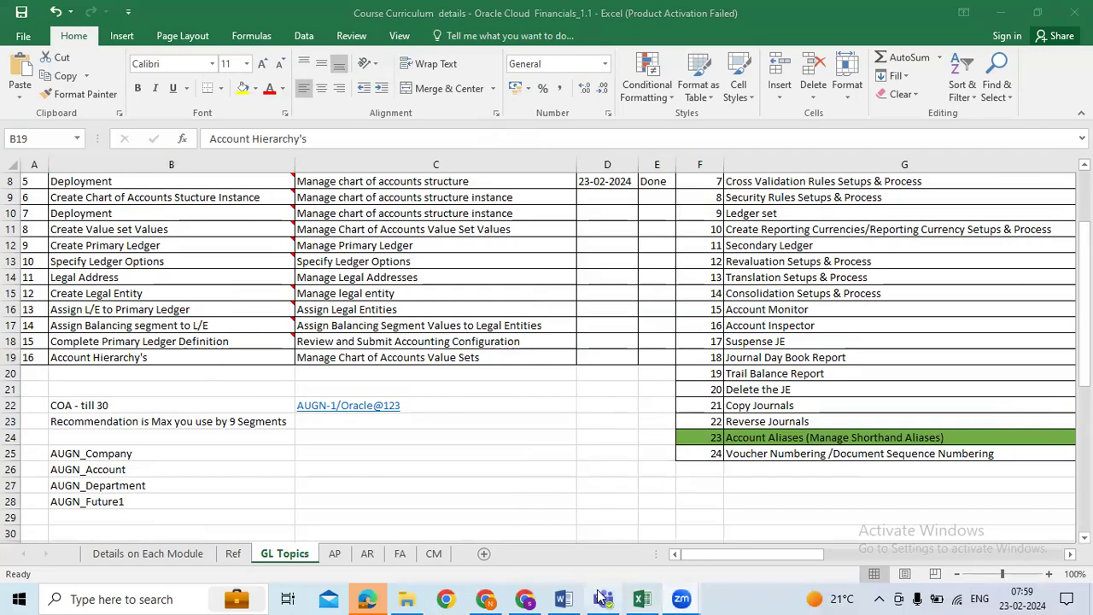
left_click(526, 599)
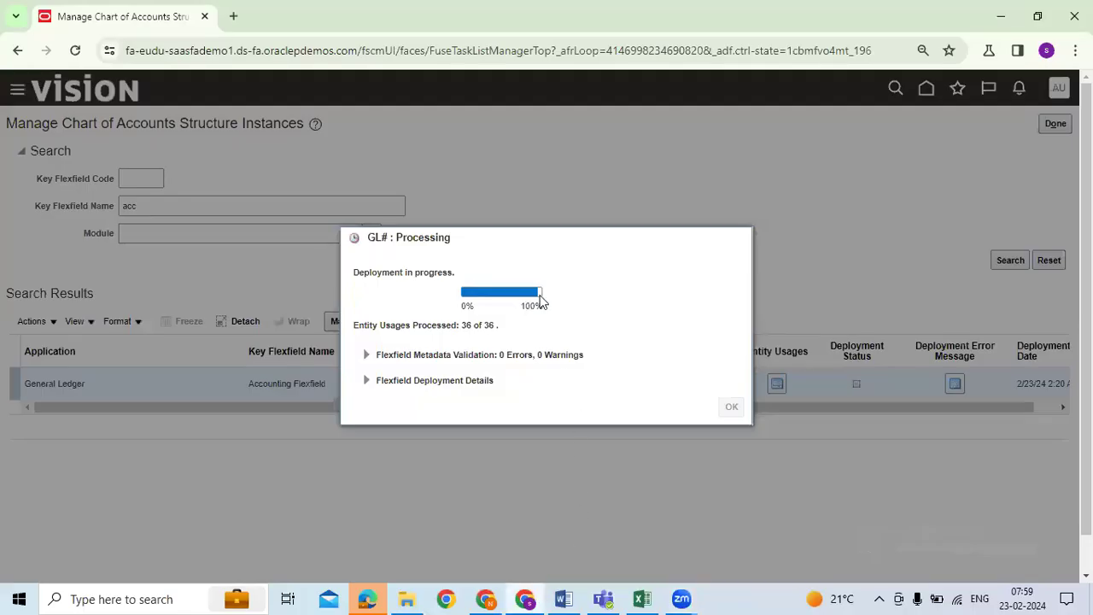
left_click(640, 598)
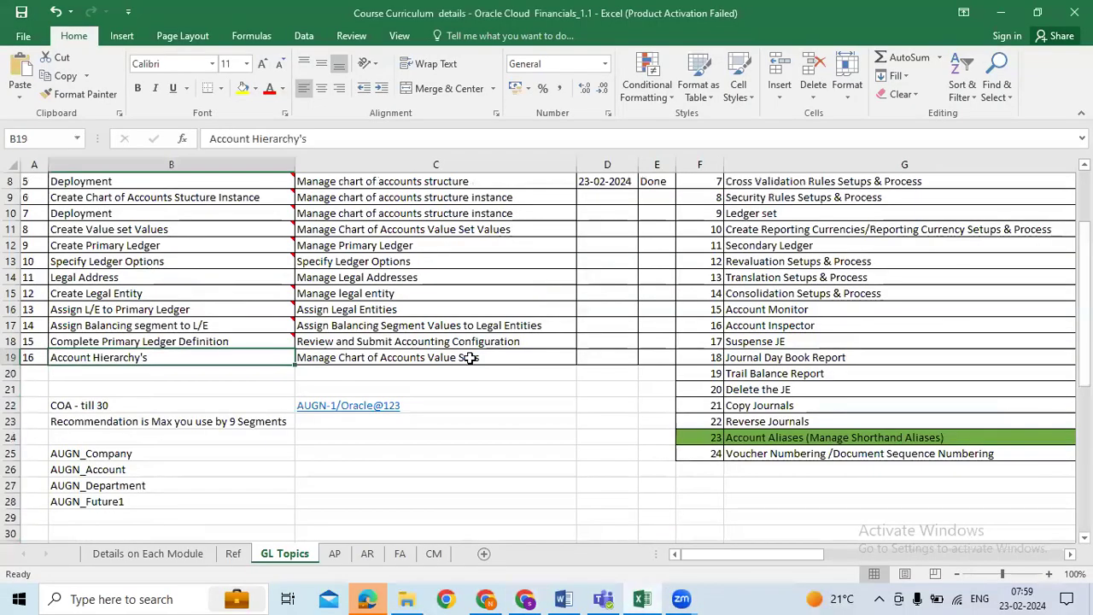
scroll(468, 359, "up", 2)
left_click(461, 325)
left_click_drag(189, 295, 189, 452)
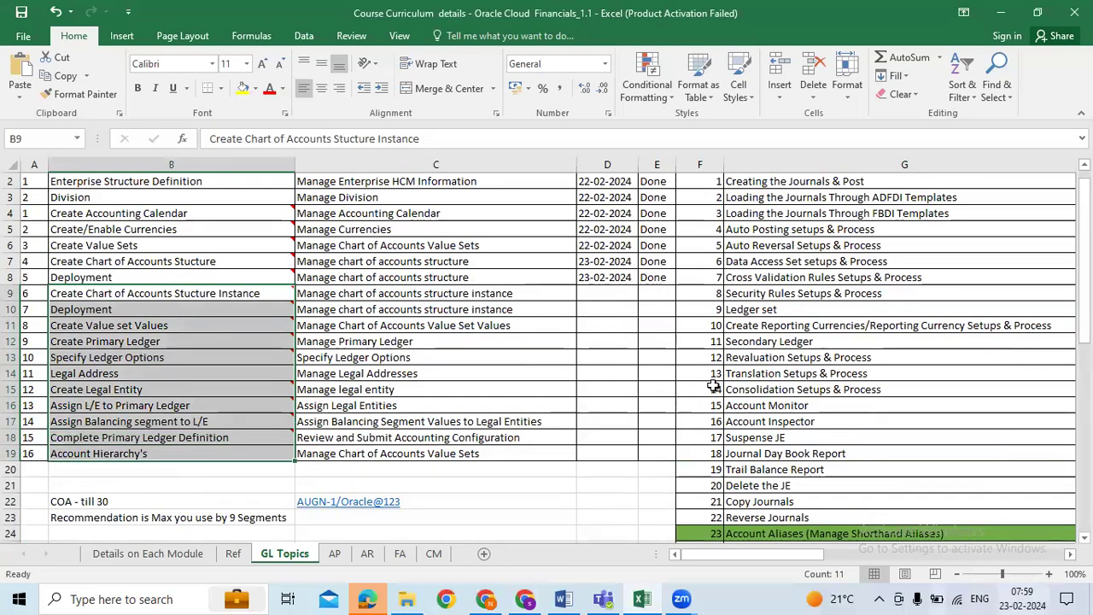
scroll(734, 358, "up", 1)
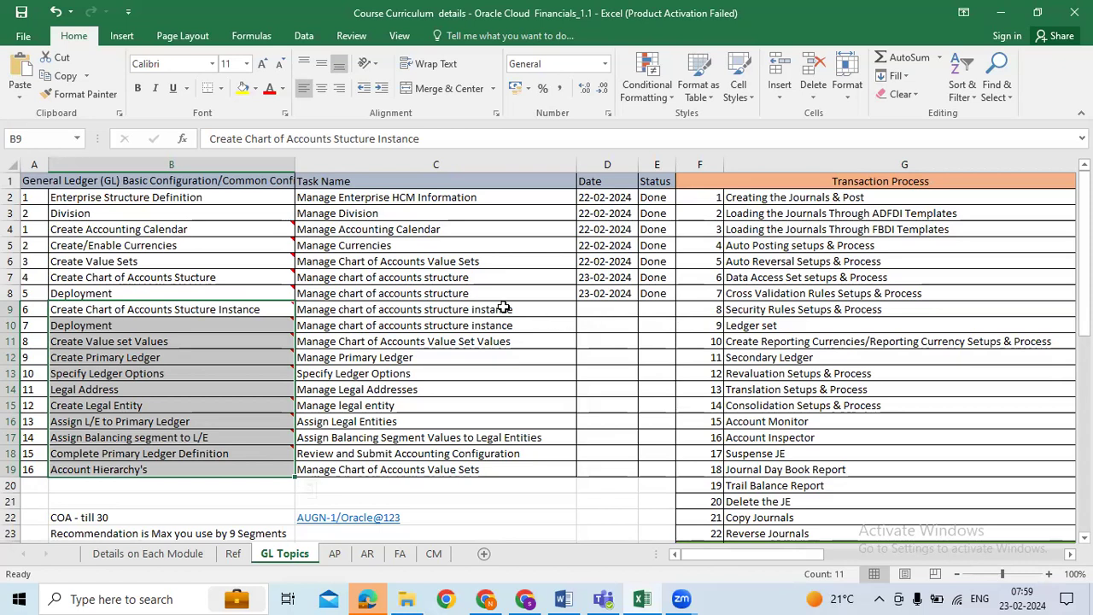
left_click(599, 308)
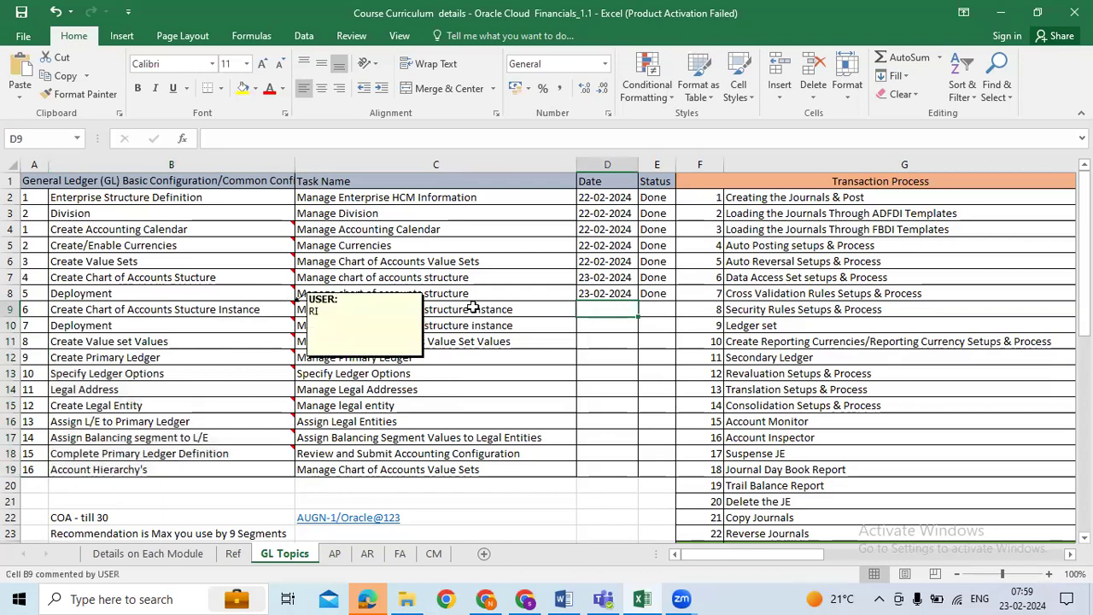
left_click_drag(237, 310, 566, 465)
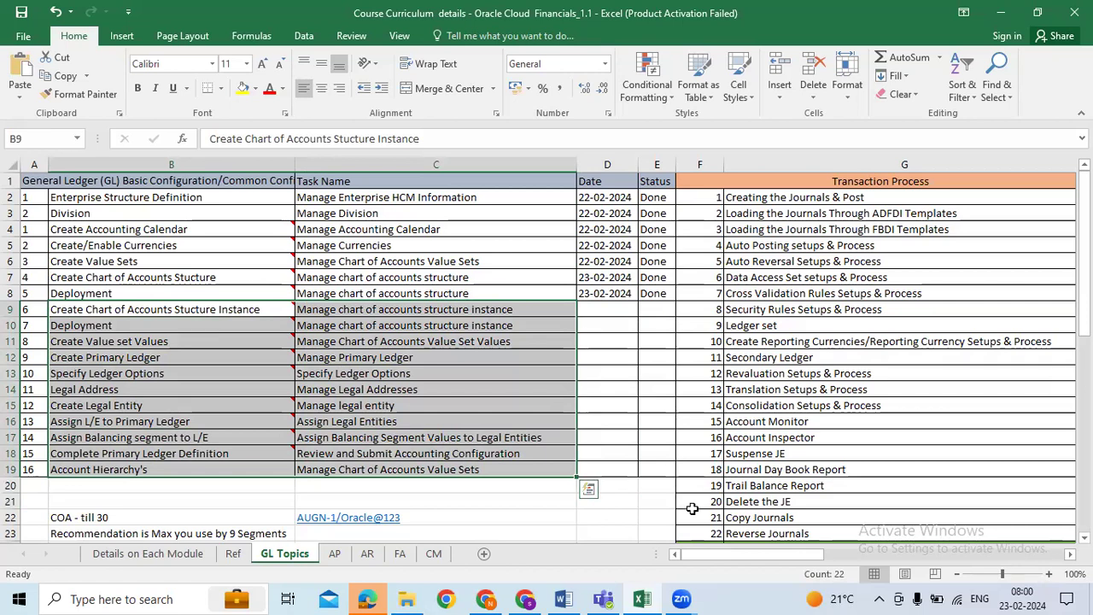
left_click(608, 307)
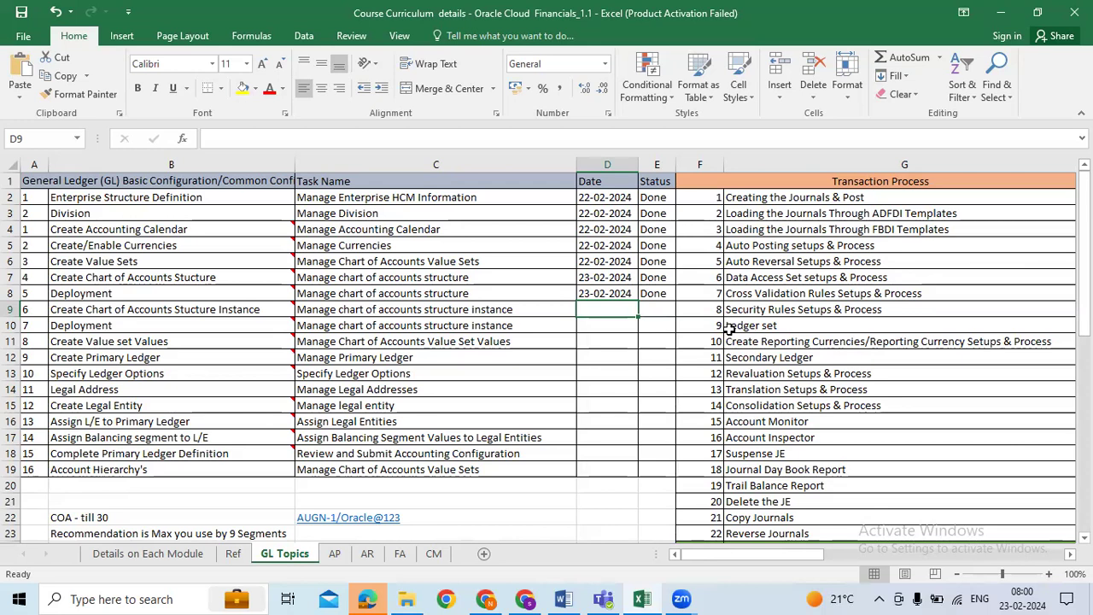
left_click(225, 232)
left_click(432, 231)
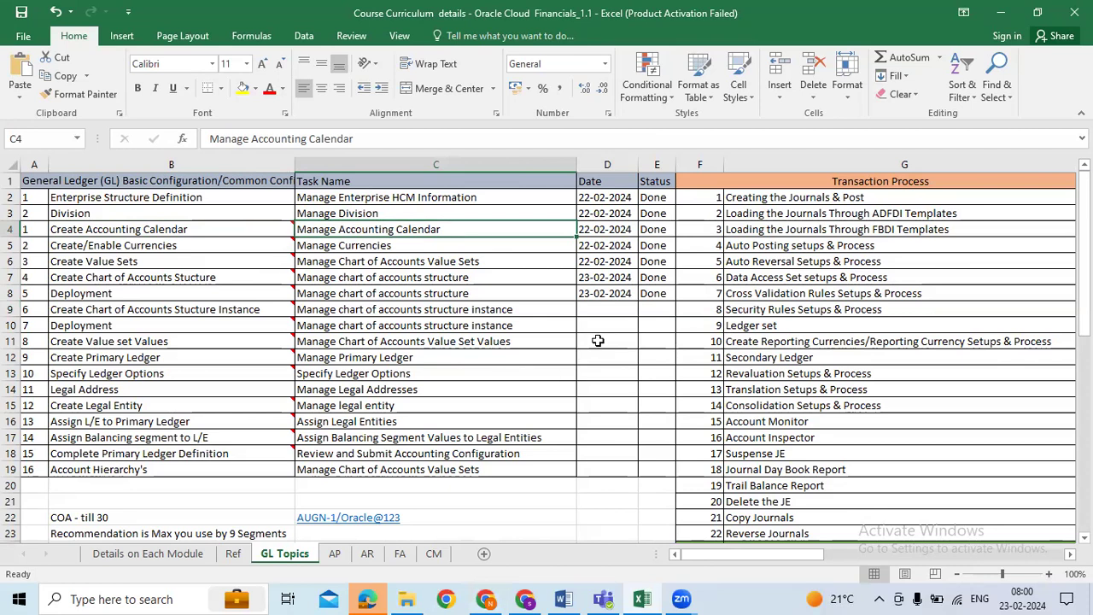
left_click(525, 307)
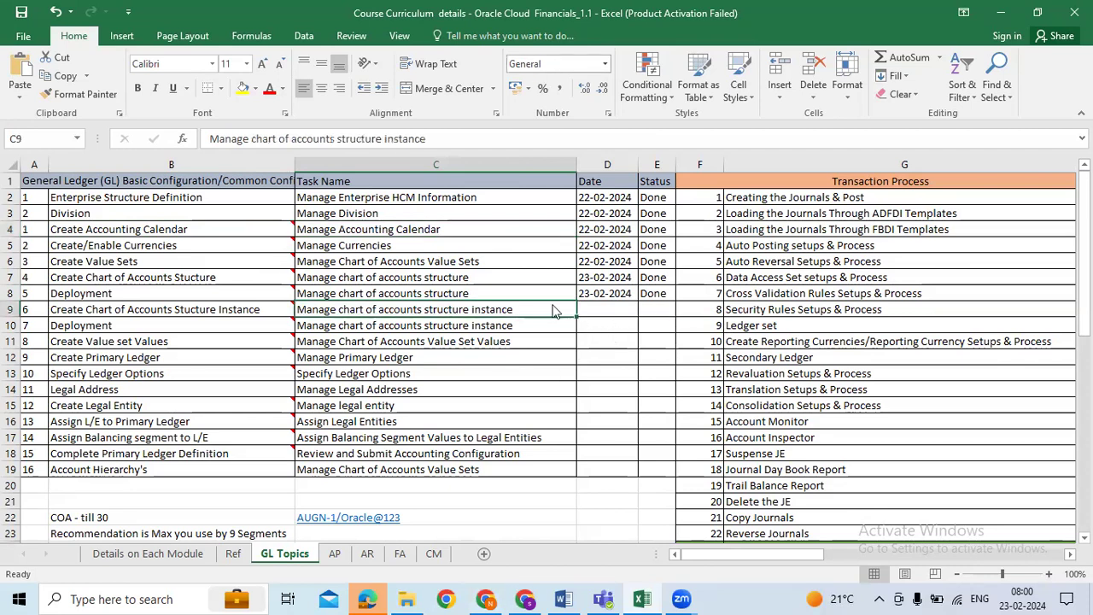
Step: Acknowledge the completed flexfield deployment in Oracle and leave the structure instances page
key("alt+Tab")
left_click(732, 413)
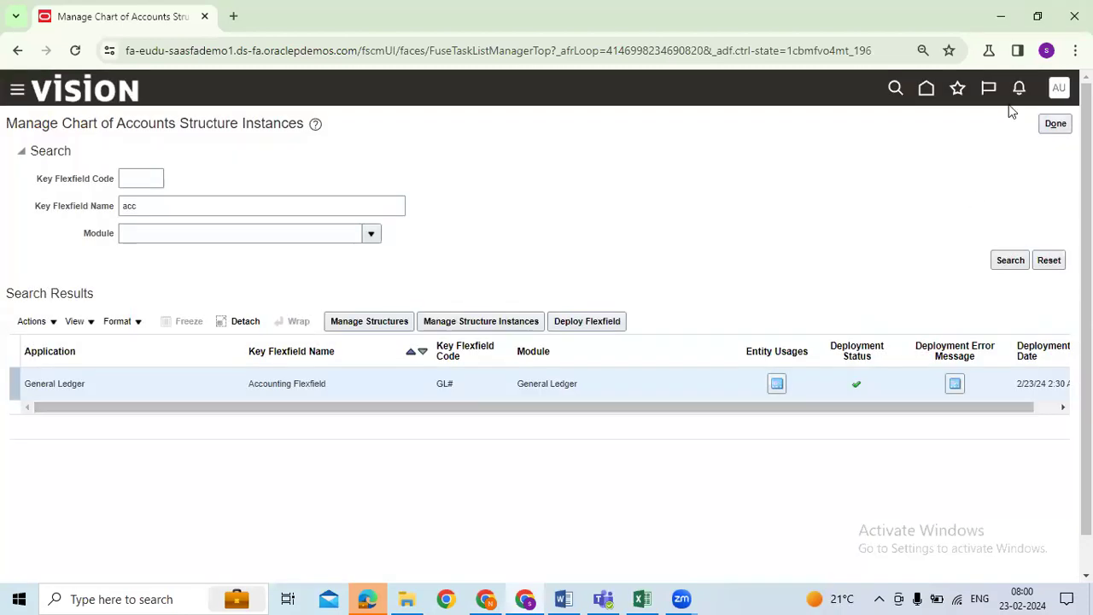
left_click(1055, 124)
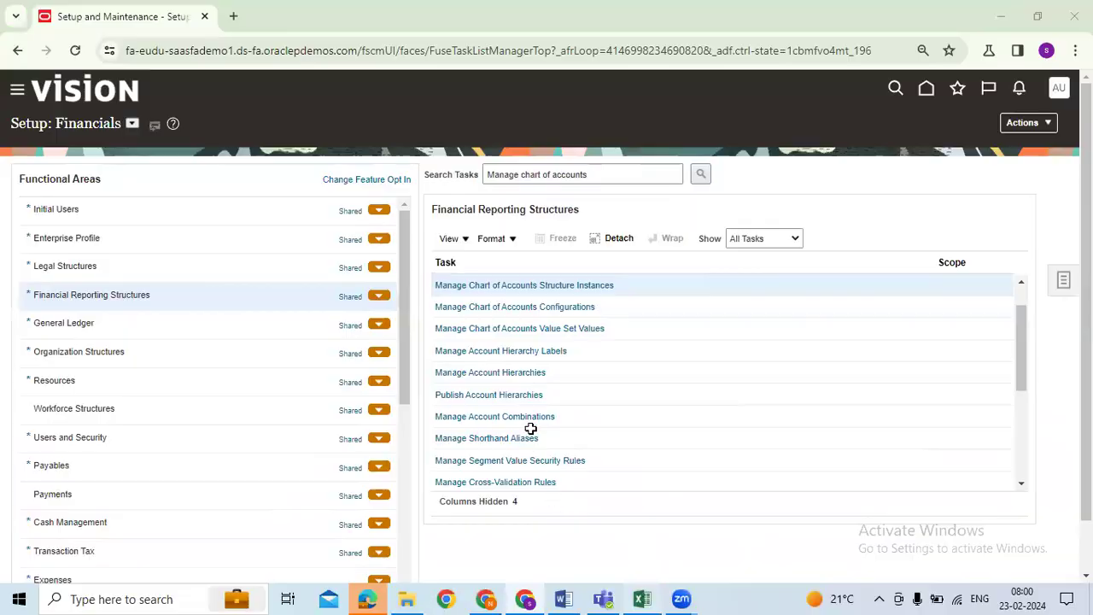
Step: Date task rows 9 and 10 as 23-02-2024 and mark both Done, filling down with Ctrl+D
key("alt+Tab")
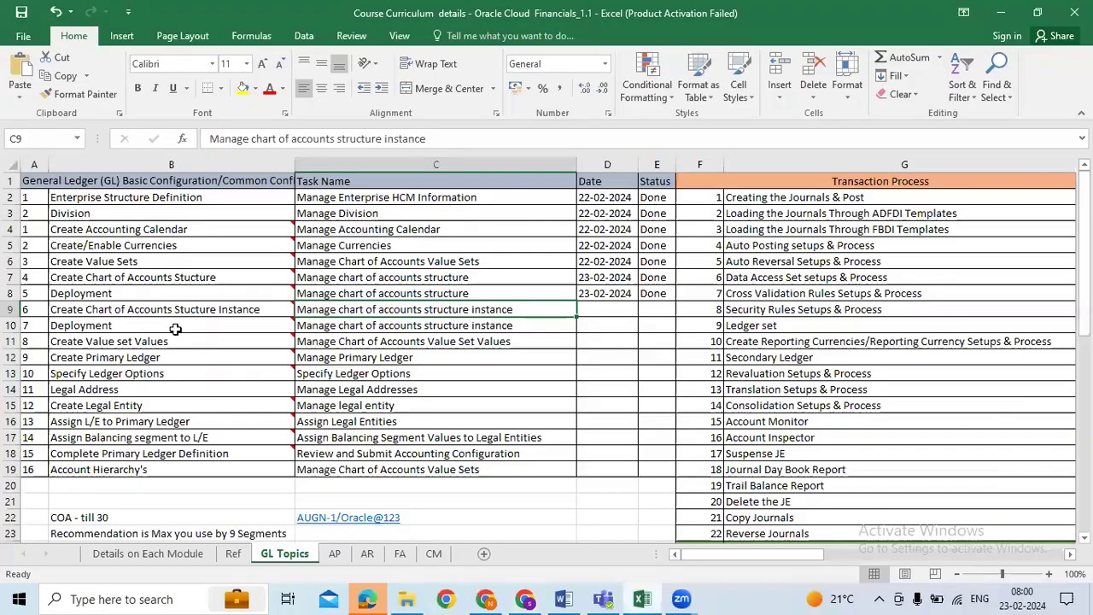
left_click(615, 309)
type("23-02-2024")
key("Return")
left_click(660, 309)
key("ctrl+d")
left_click(621, 327)
key("ctrl+d")
left_click(662, 329)
key("ctrl+d")
Step: Select the completed task rows and move on to the Create Value set Values task
left_click(678, 386)
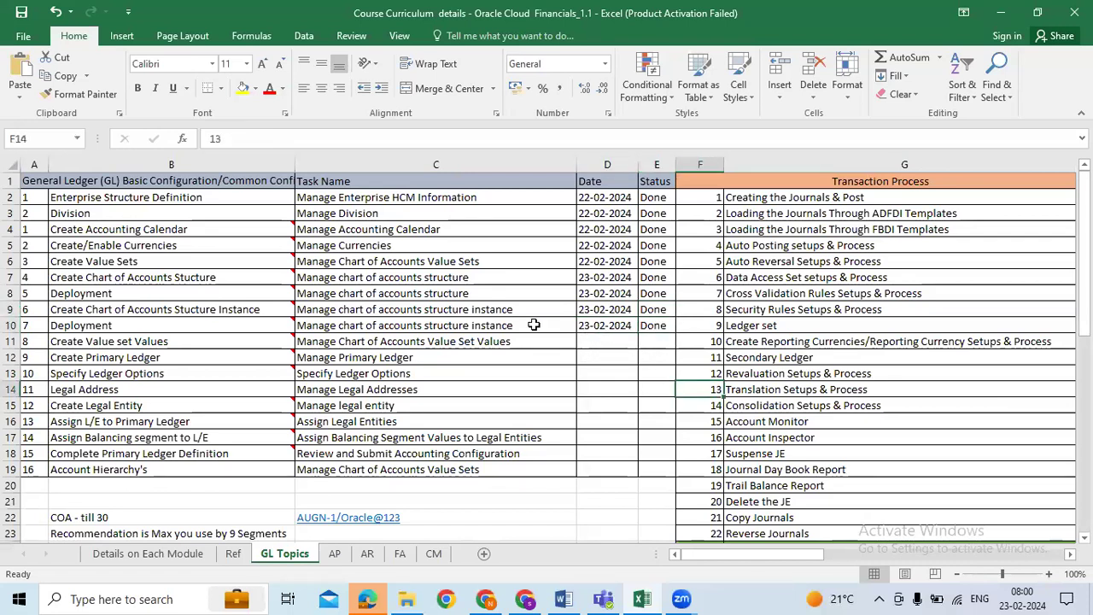
left_click_drag(210, 295, 607, 327)
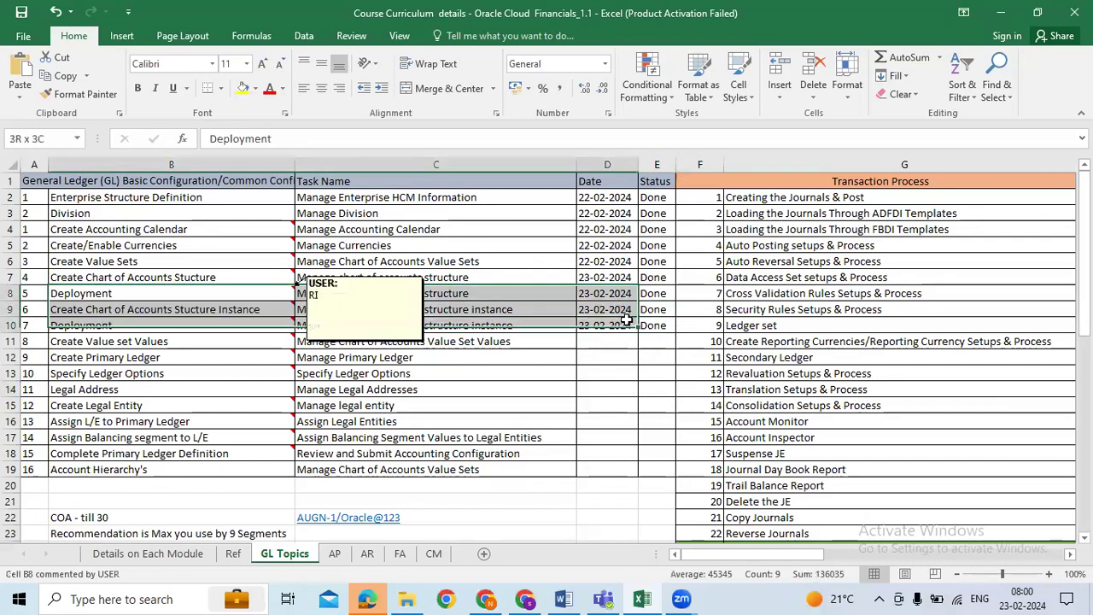
left_click(723, 386)
left_click(394, 357)
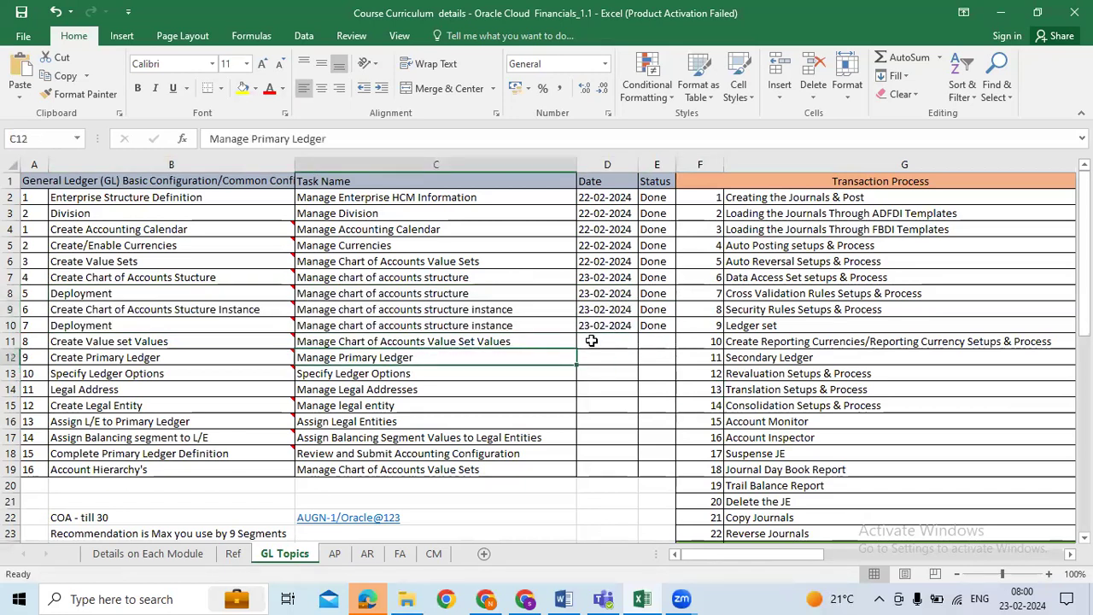
left_click(592, 341)
left_click(128, 340)
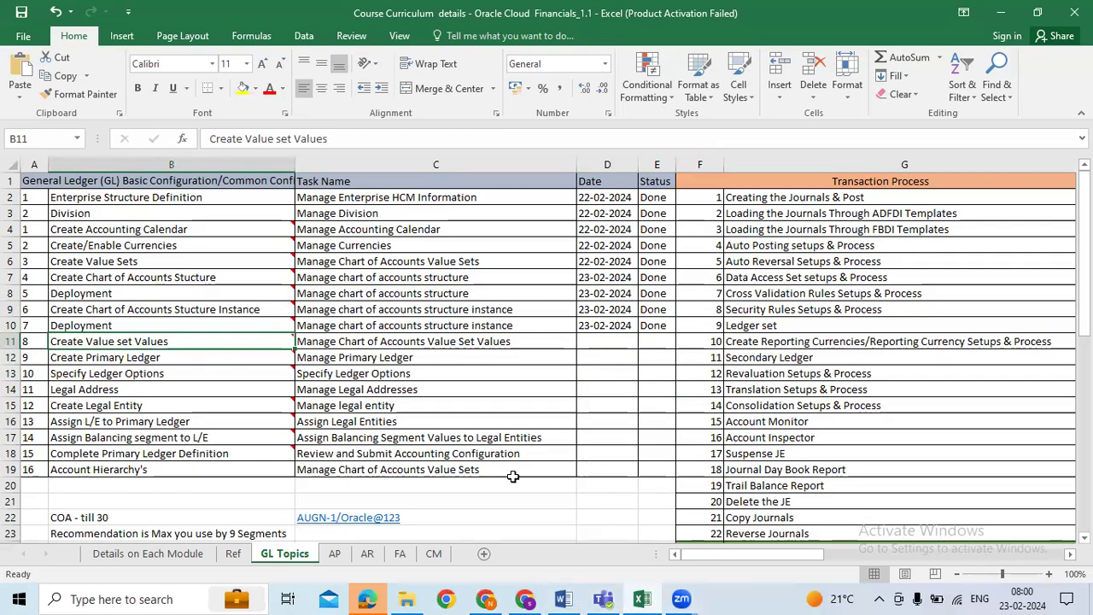
scroll(512, 477, "down", 1)
scroll(512, 476, "down", 1)
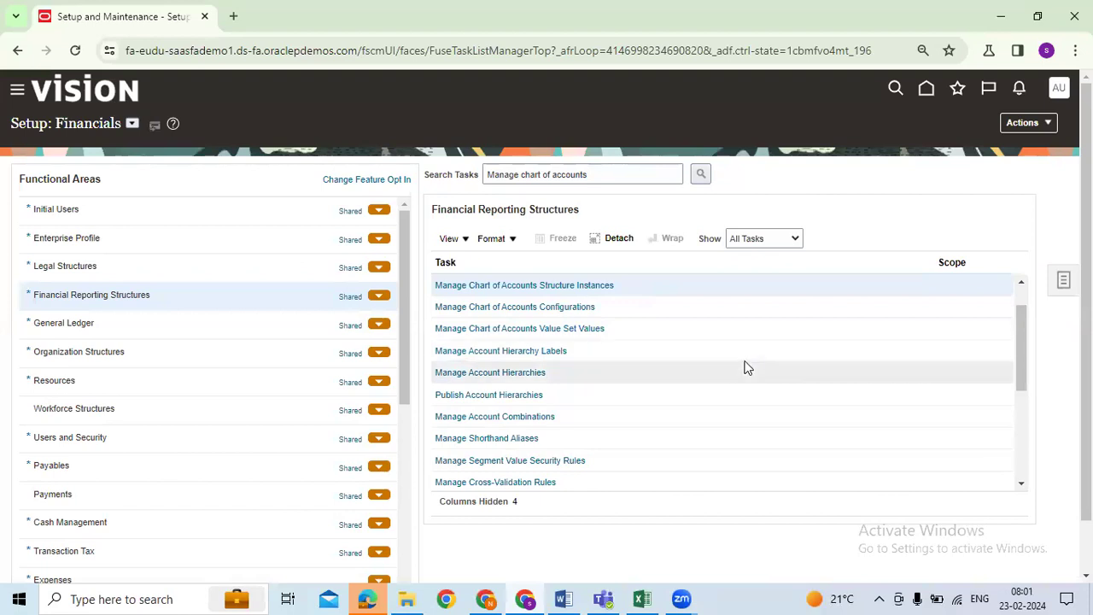
Step: In Manage Chart of Accounts Value Set Values, search Value Set Code 'AUGN' to list its four value sets
left_click(561, 329)
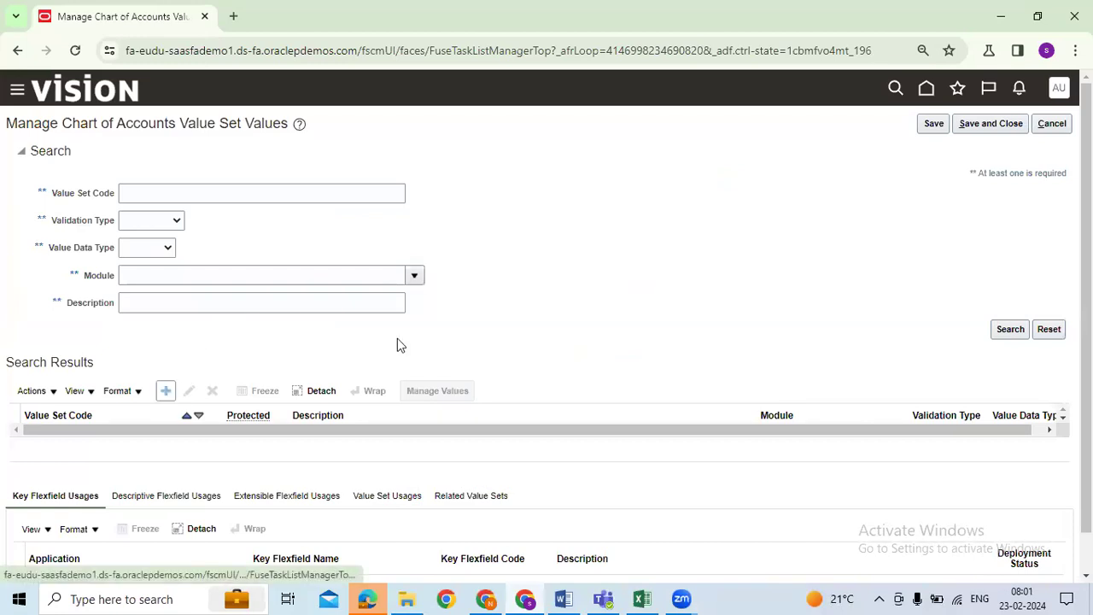
left_click(183, 198)
type("AUGU")
key("BackSpace")
type("N")
key("Return")
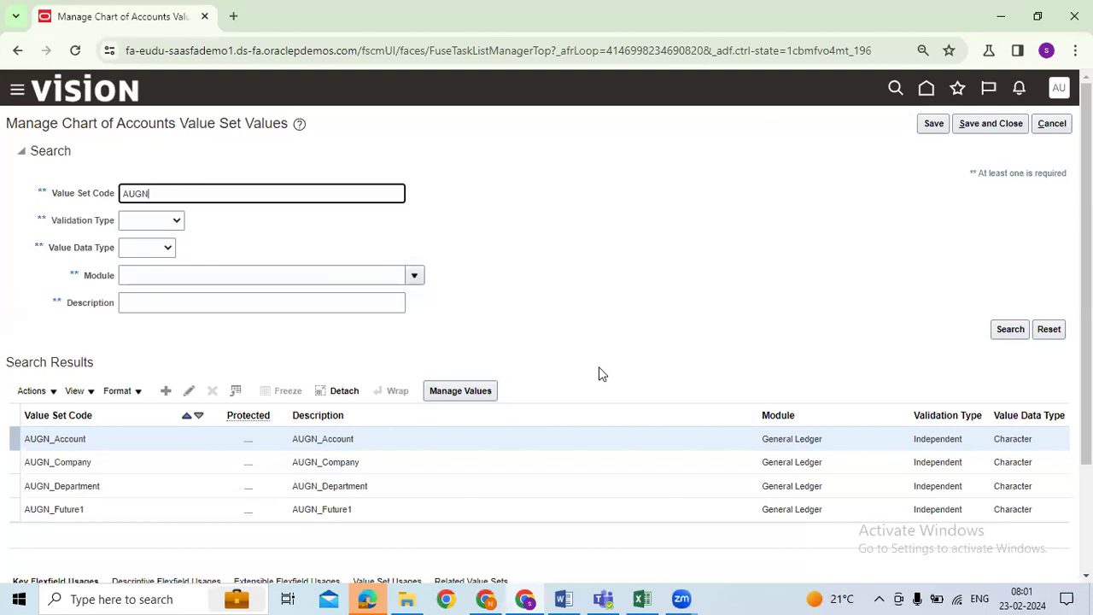
left_click(599, 76)
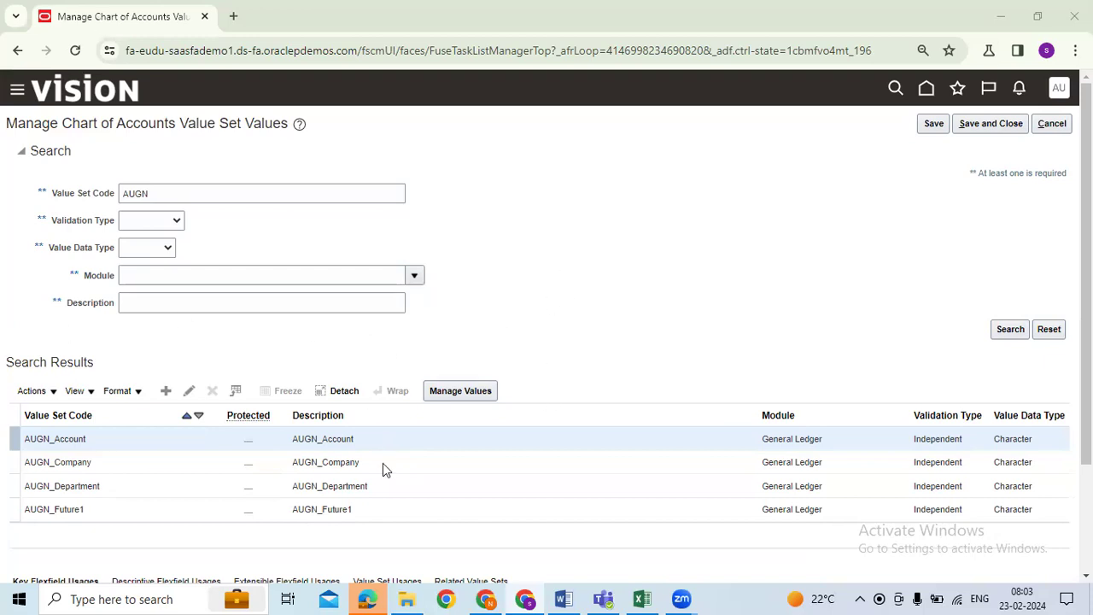
left_click(361, 462)
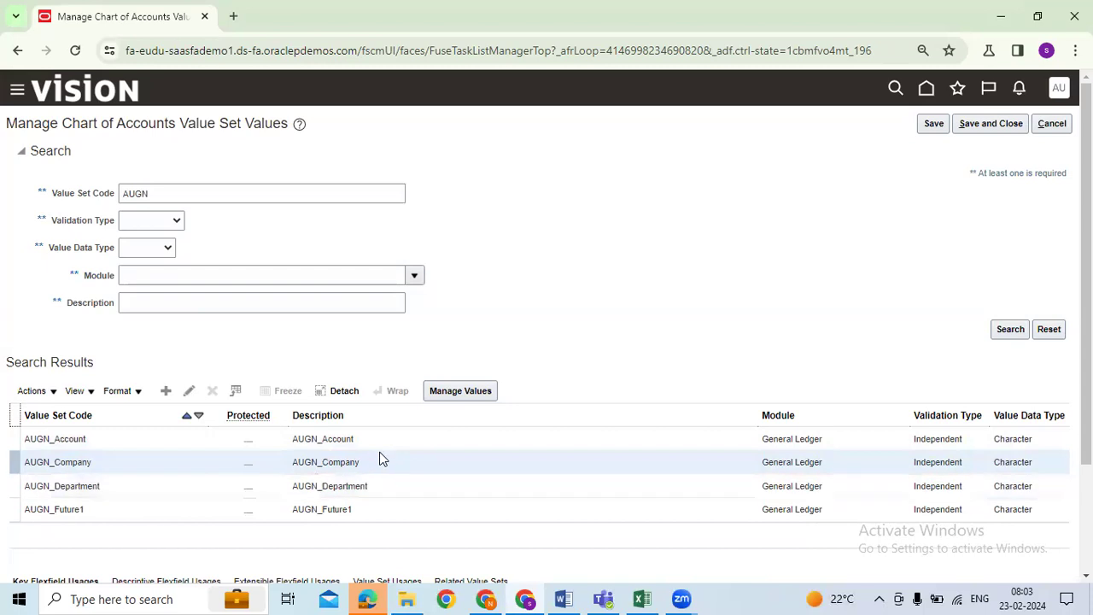
left_click(642, 599)
left_click_drag(244, 260, 251, 341)
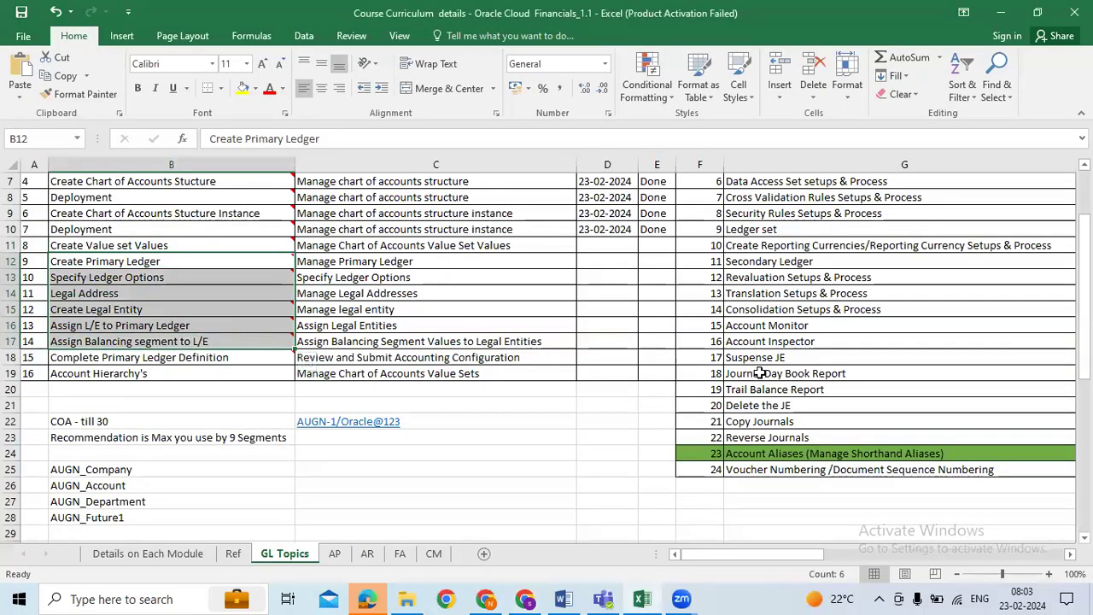
scroll(756, 373, "up", 2)
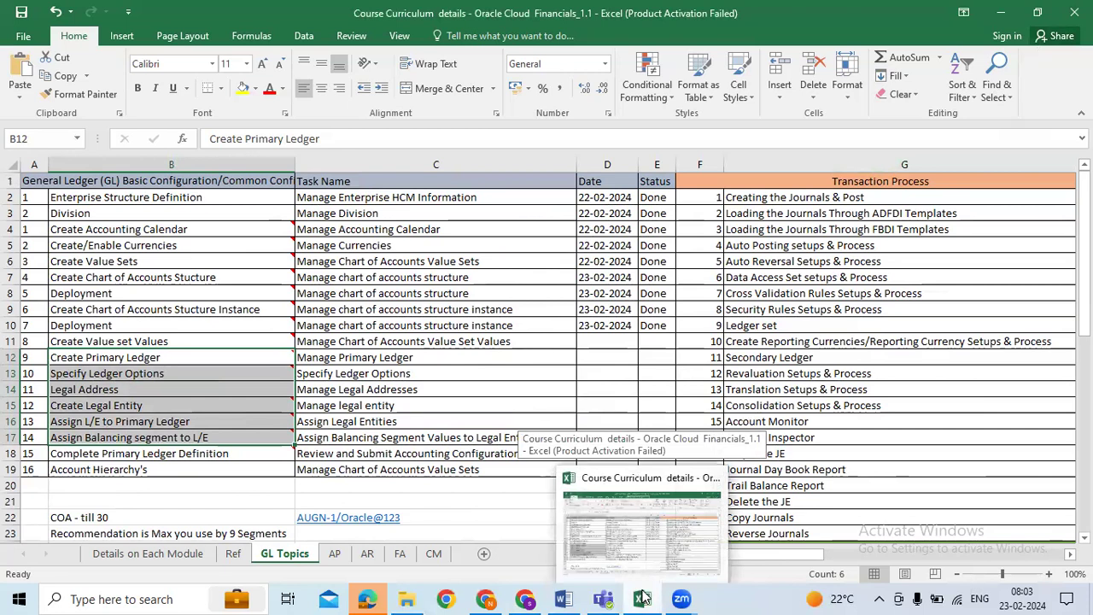
left_click(559, 423)
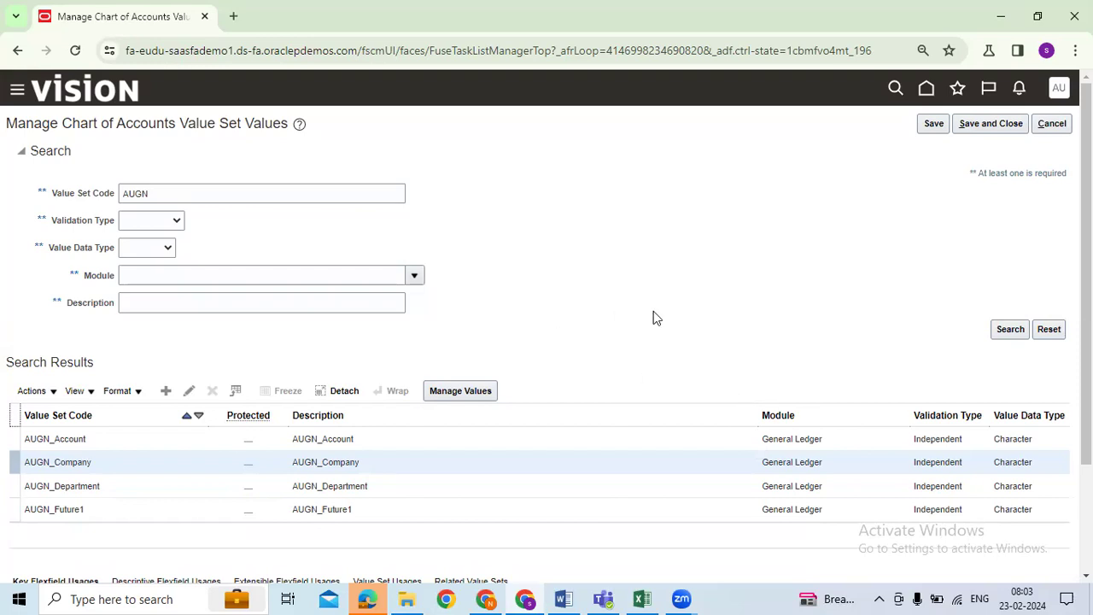
Step: Open the AUGN_Company value set's Manage Values page and search its existing values
left_click(402, 461)
left_click(447, 392)
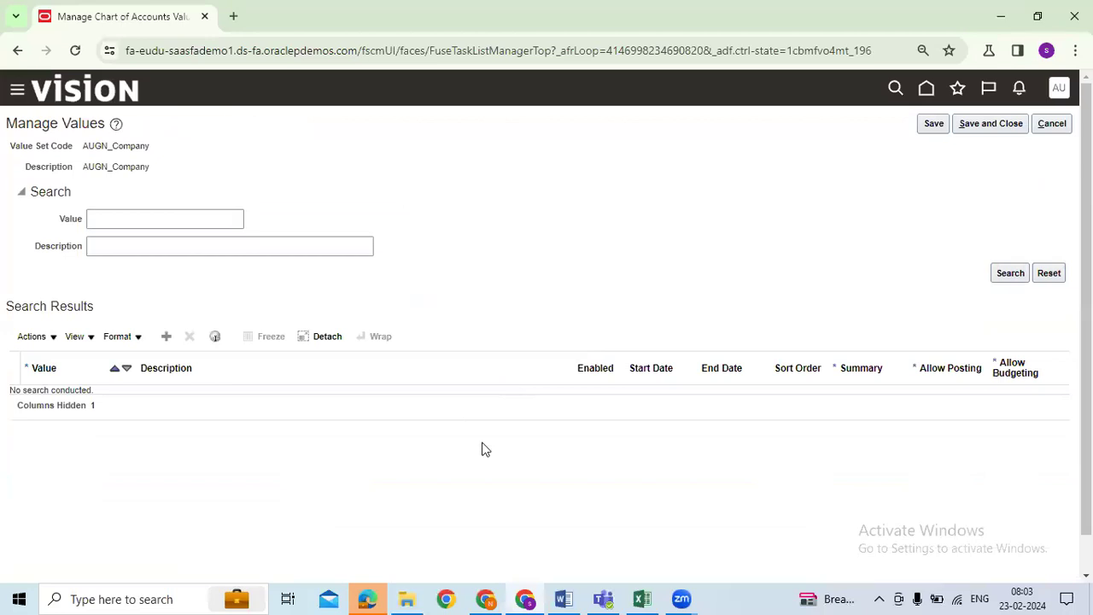
left_click_drag(82, 146, 206, 152)
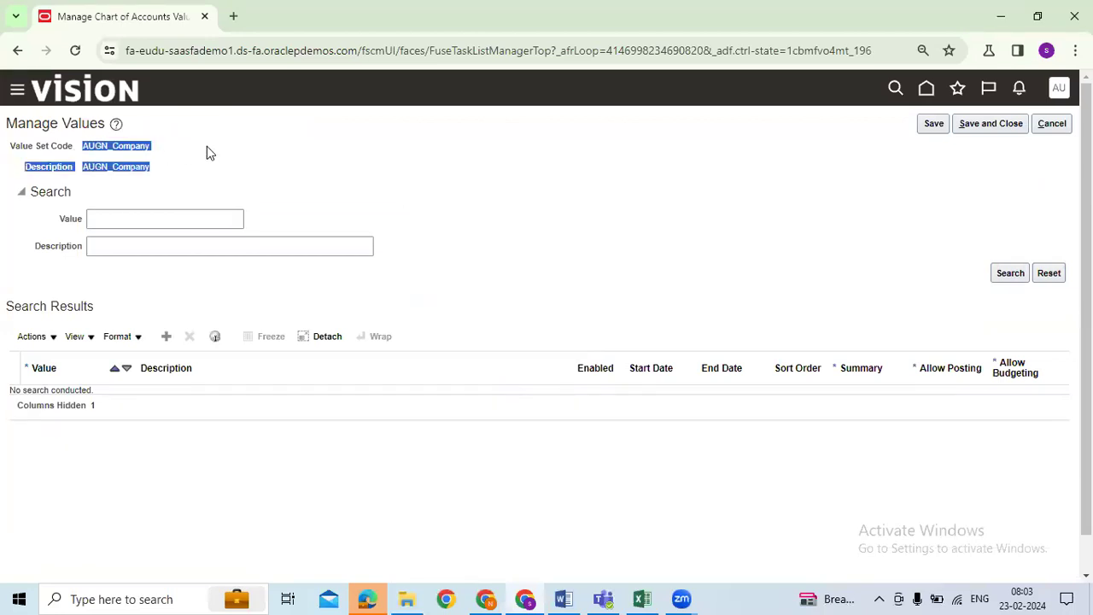
left_click(190, 161)
left_click_drag(141, 146, 101, 146)
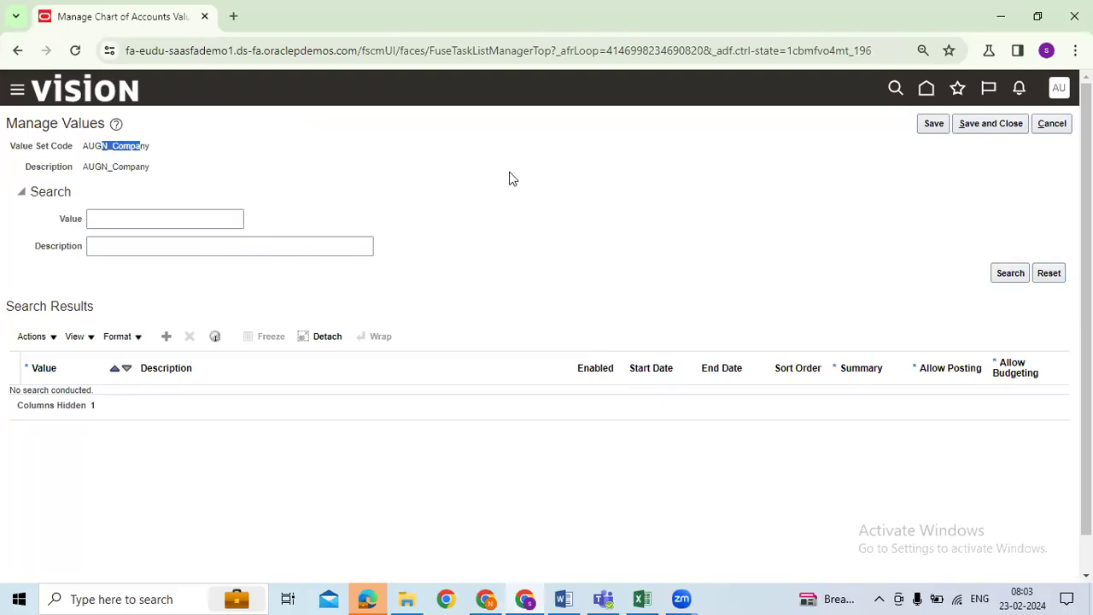
left_click(1010, 273)
left_click(264, 440)
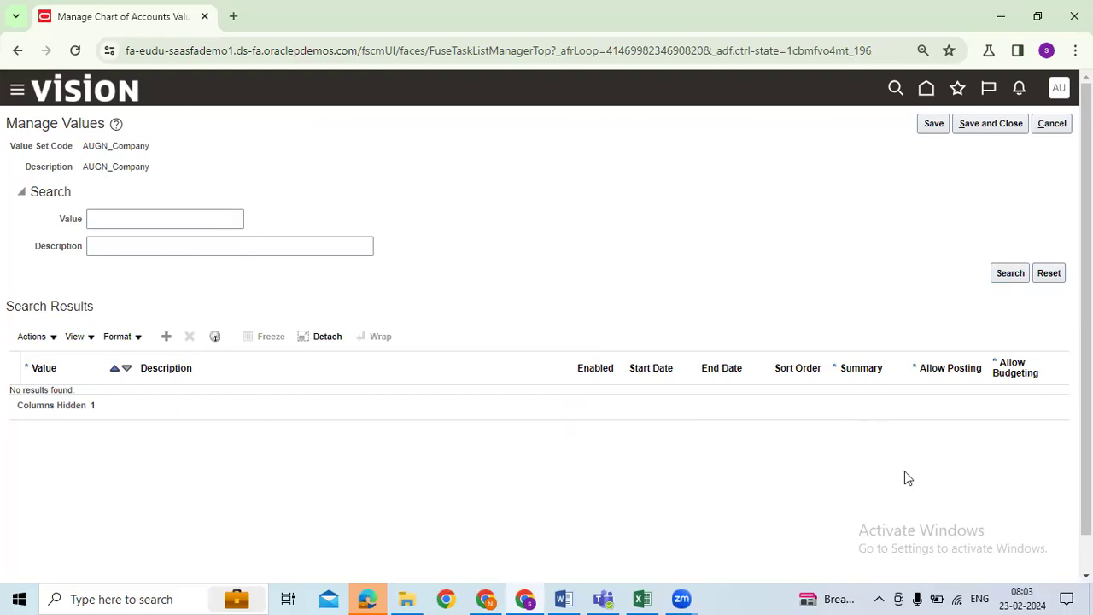
left_click_drag(112, 145, 314, 175)
left_click(93, 142)
left_click_drag(148, 166, 4, 146)
left_click(546, 168)
Step: Add a new blank Company value row and place the cursor in its Value field
left_click(170, 338)
left_click(47, 399)
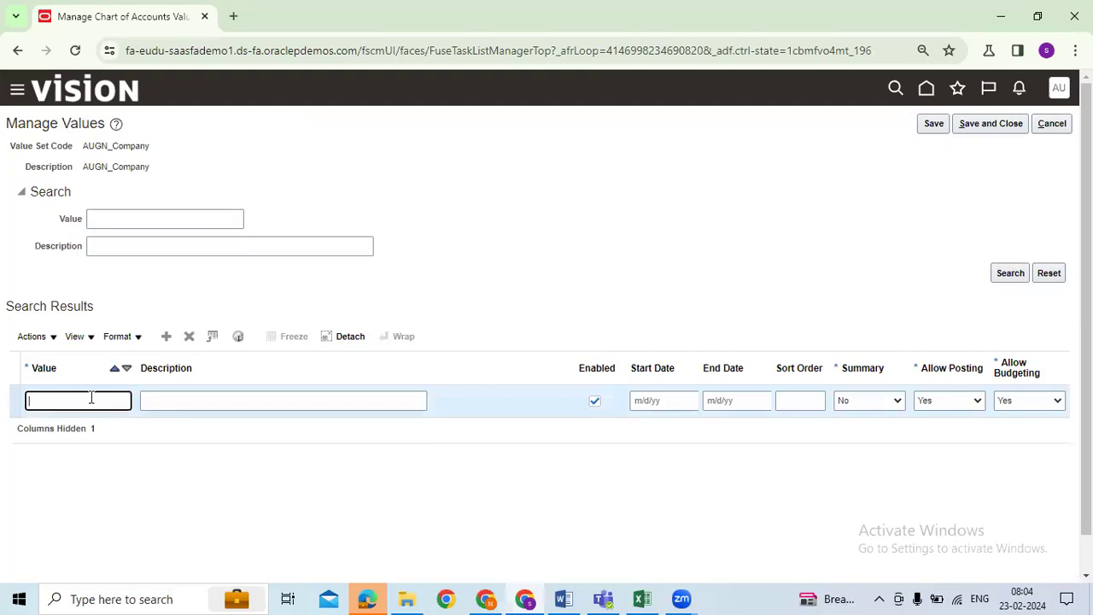
left_click(162, 152)
left_click_drag(161, 147, 178, 148)
left_click(177, 149)
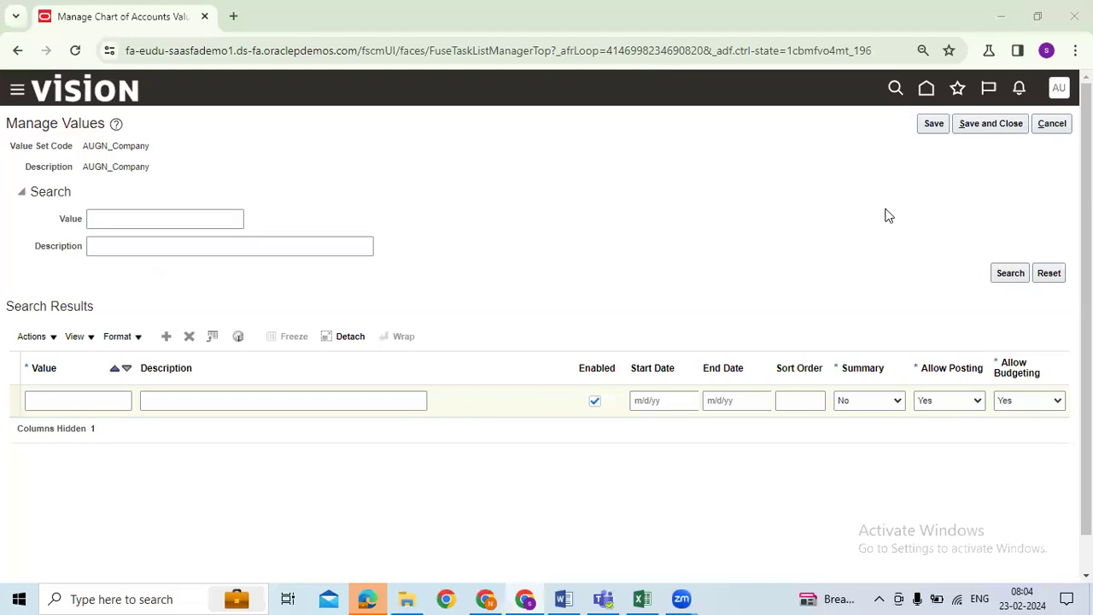
Step: Duplicate the browser tab, then return to the original values tab
right_click(177, 24)
left_click(230, 160)
left_click(168, 27)
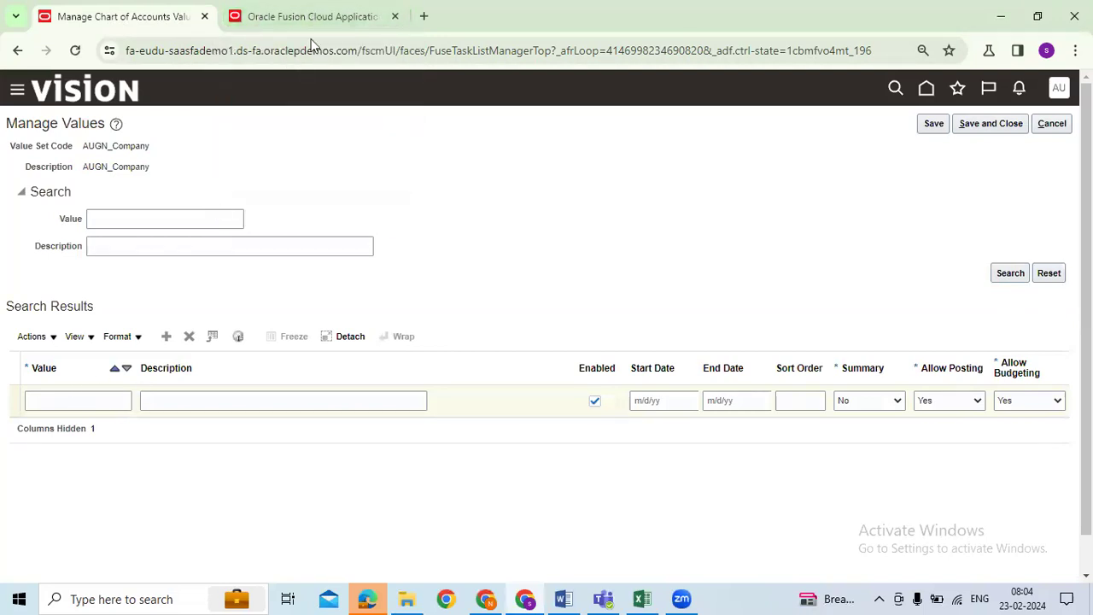
Step: In the duplicated tab, go to Setup and Maintenance and open the Manage Chart of Accounts Value Sets task
left_click(321, 15)
left_click(1057, 103)
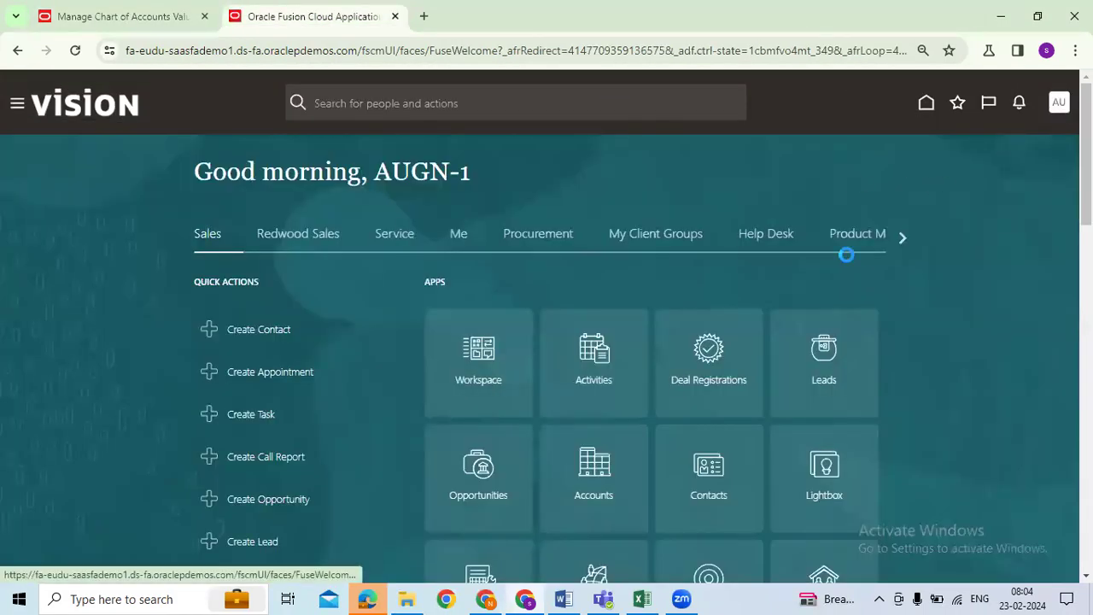
left_click(812, 321)
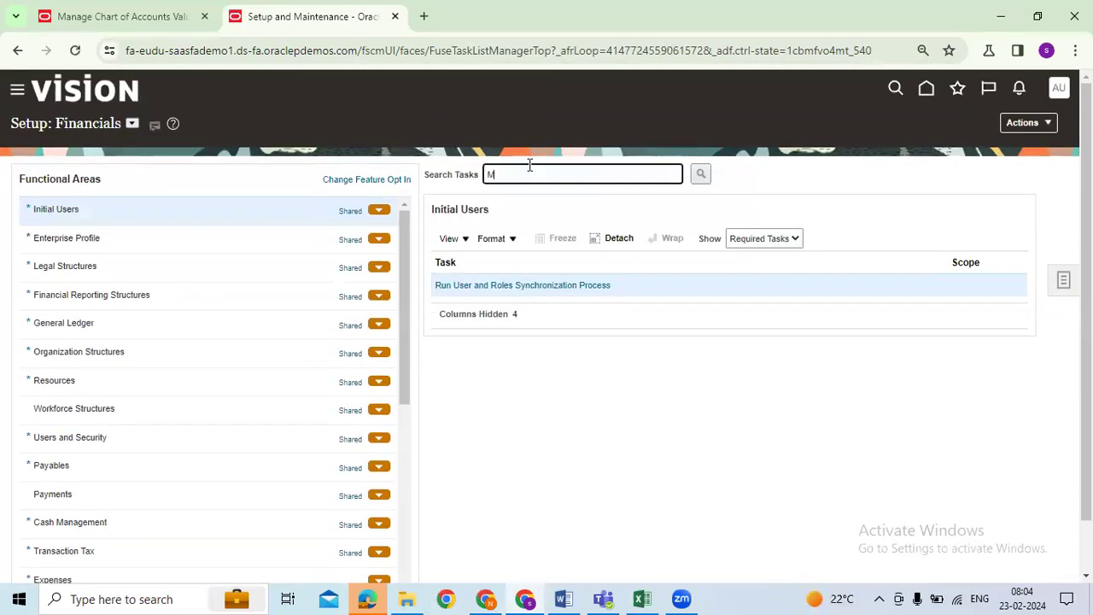
type("e chart of accounts")
key("Return")
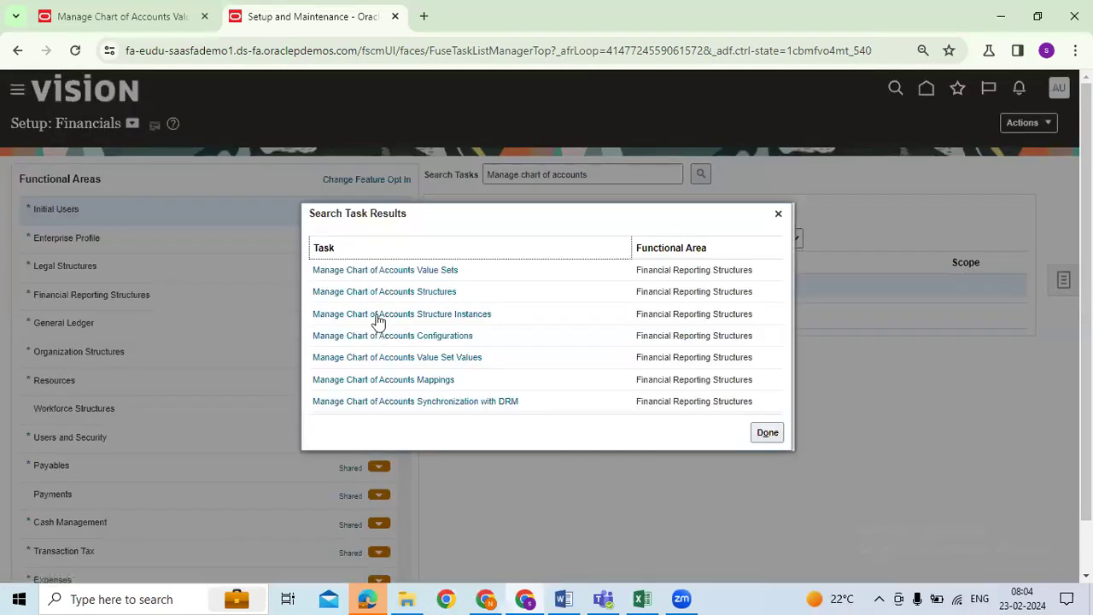
left_click(403, 270)
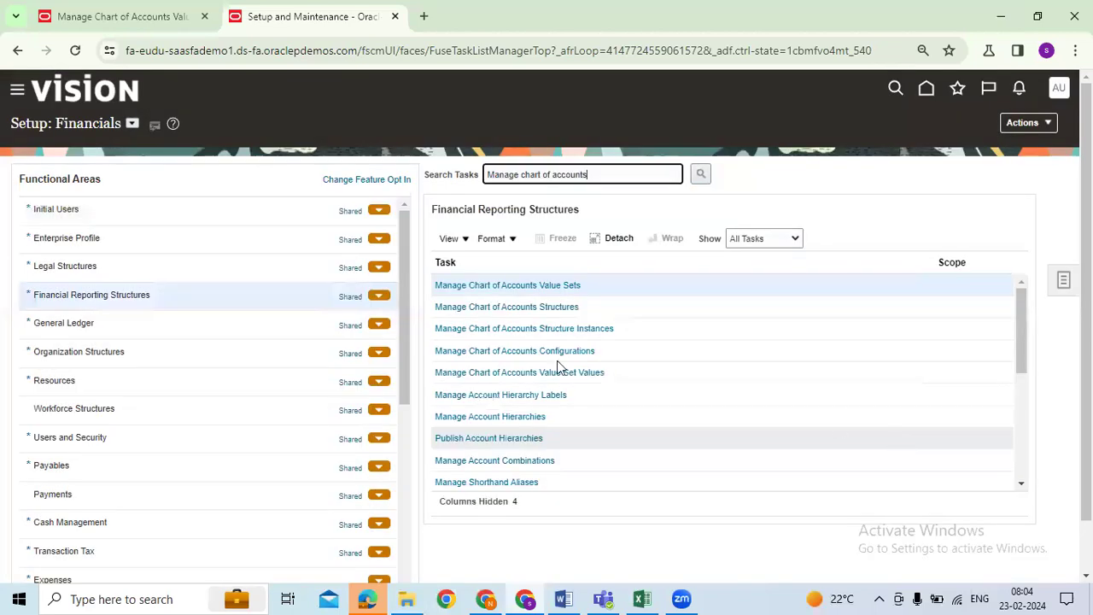
left_click(510, 285)
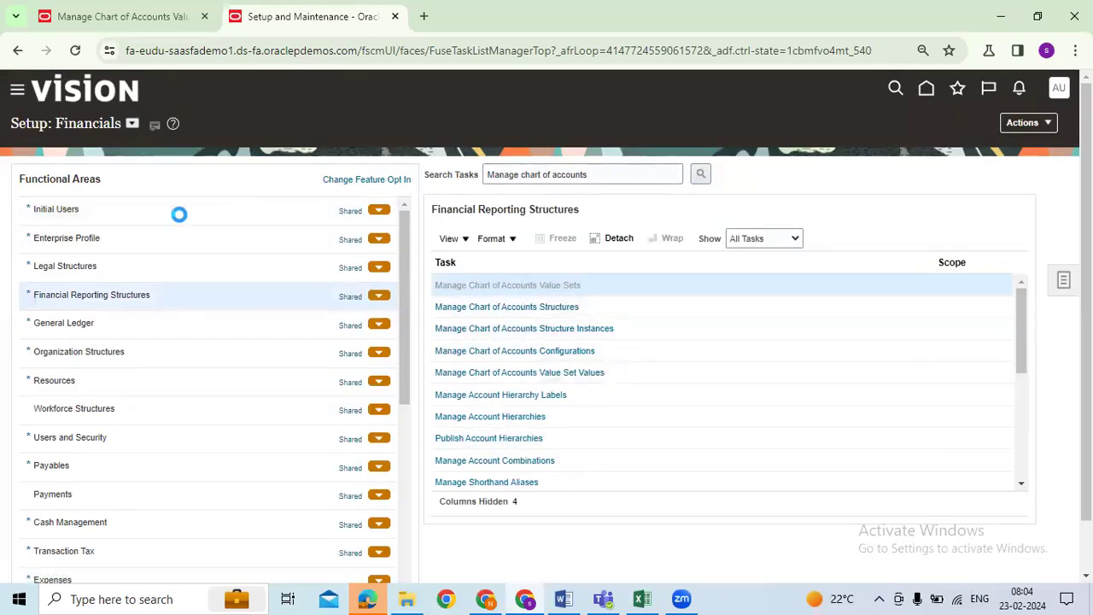
Step: Search value sets for 'AUGN' and open AUGN_Company's definition, noting maximum length 4
left_click(305, 194)
type("AUGN")
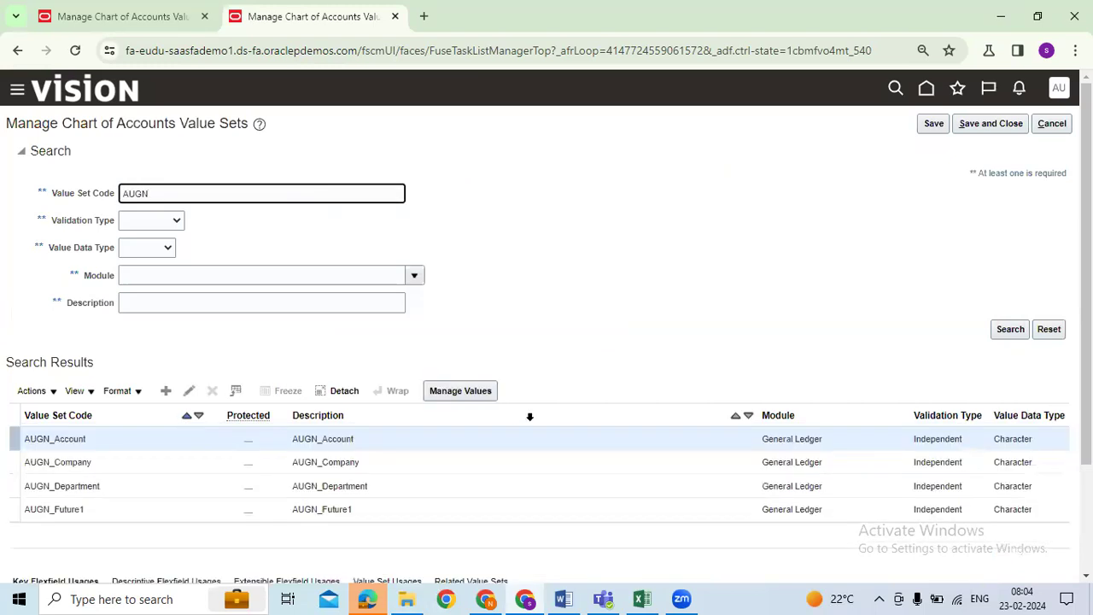
left_click(136, 462)
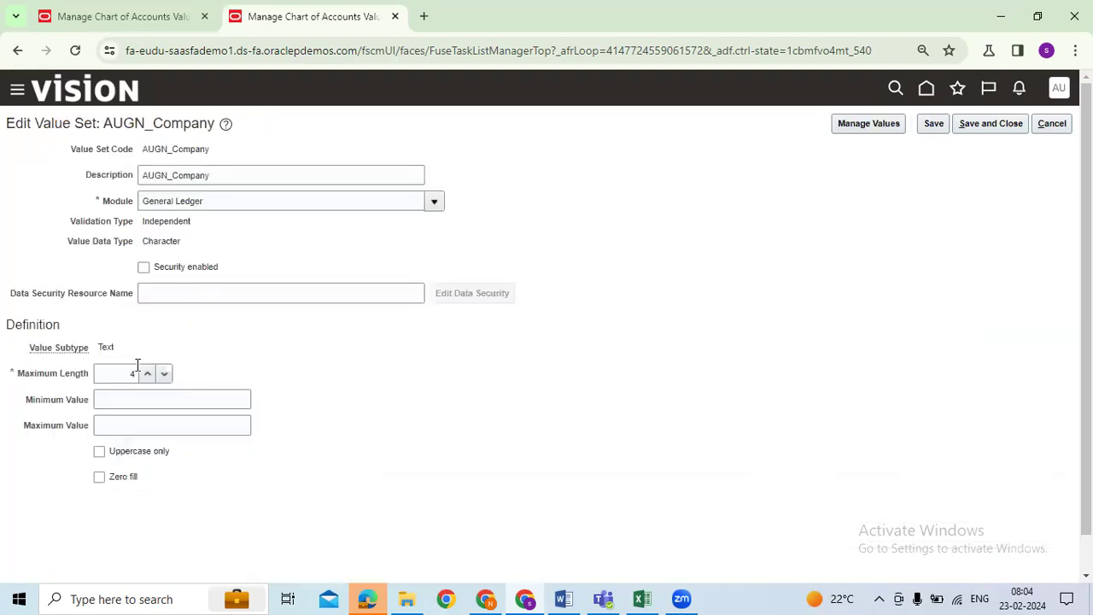
left_click(129, 376)
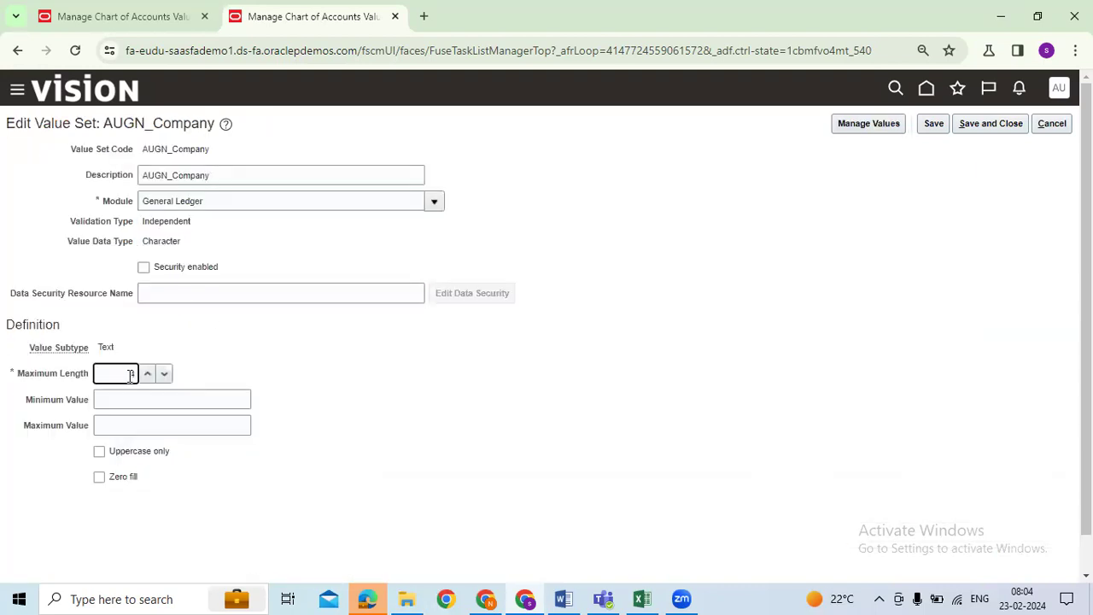
left_click(76, 14)
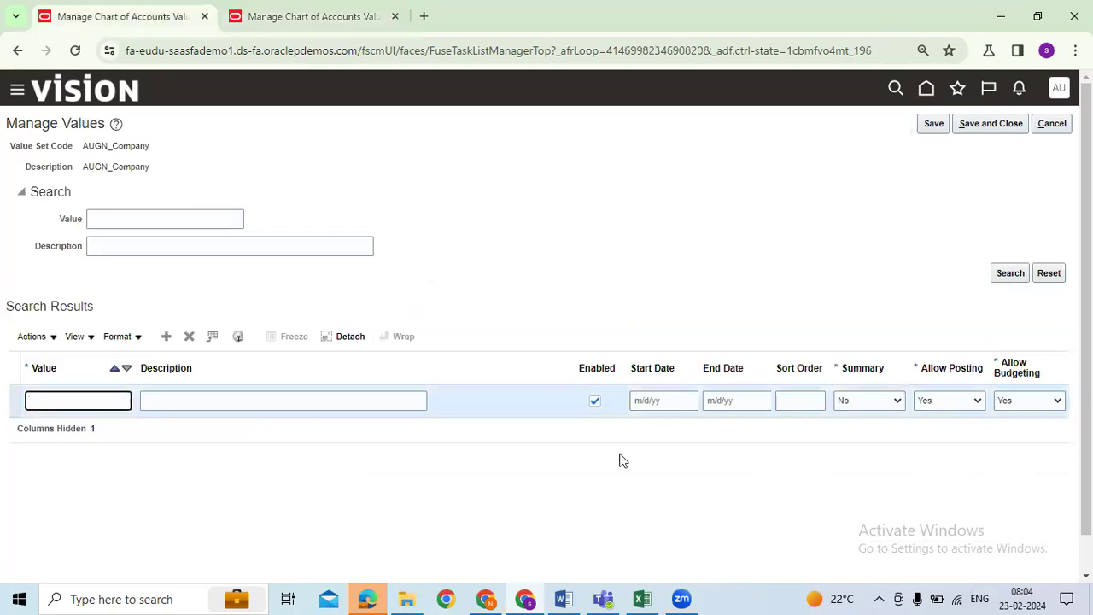
Step: Give the first Company value the description 'AUGN FINANCIALS' and attempt to save it
key("Tab")
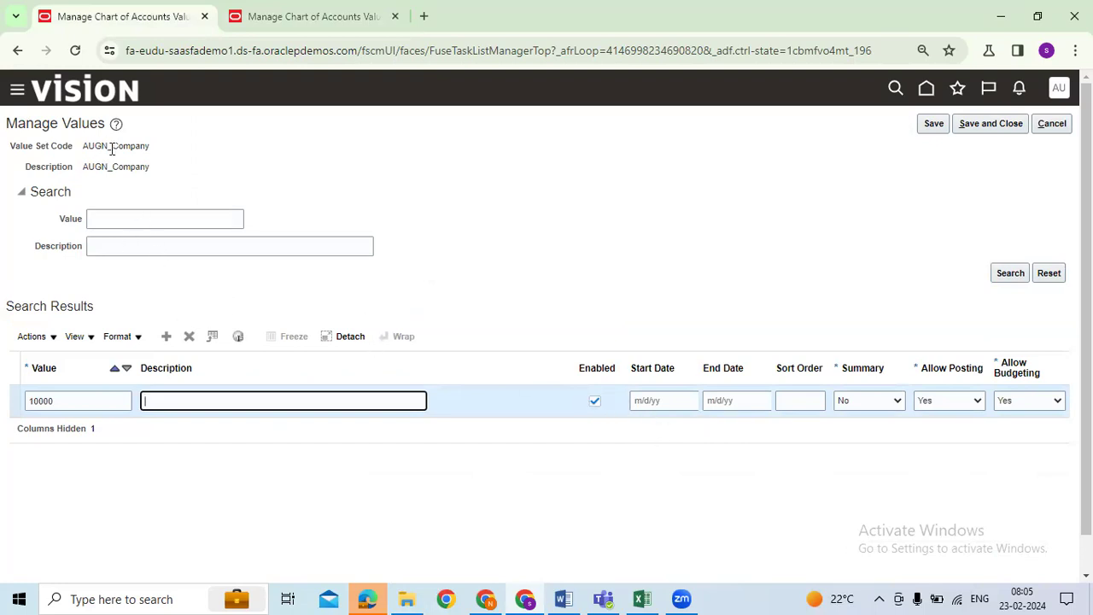
left_click_drag(107, 147, 83, 147)
key("ctrl+c")
left_click(165, 397)
key("ctrl+v")
left_click(934, 124)
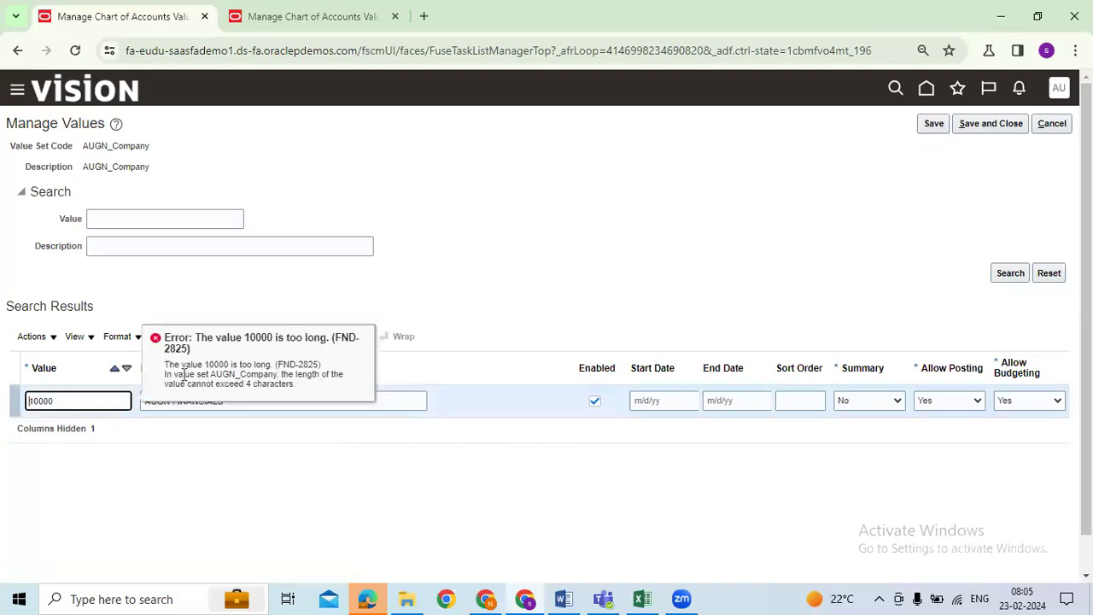
Step: Confirm the maximum length of 4 and correct the value 10000 to 1000
left_click_drag(330, 338, 245, 342)
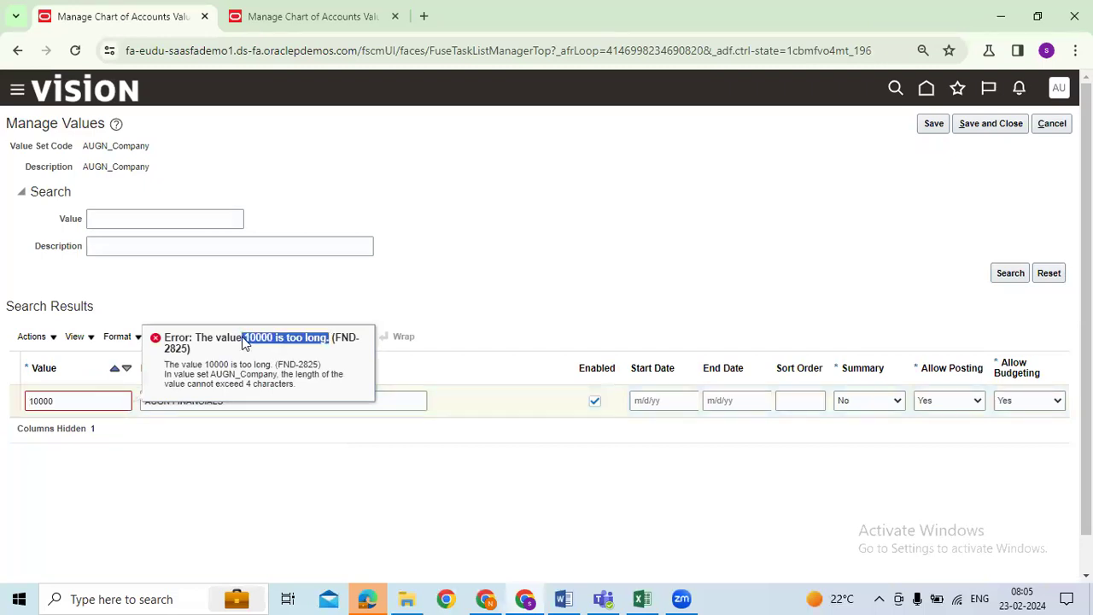
left_click(346, 17)
left_click_drag(130, 376, 137, 375)
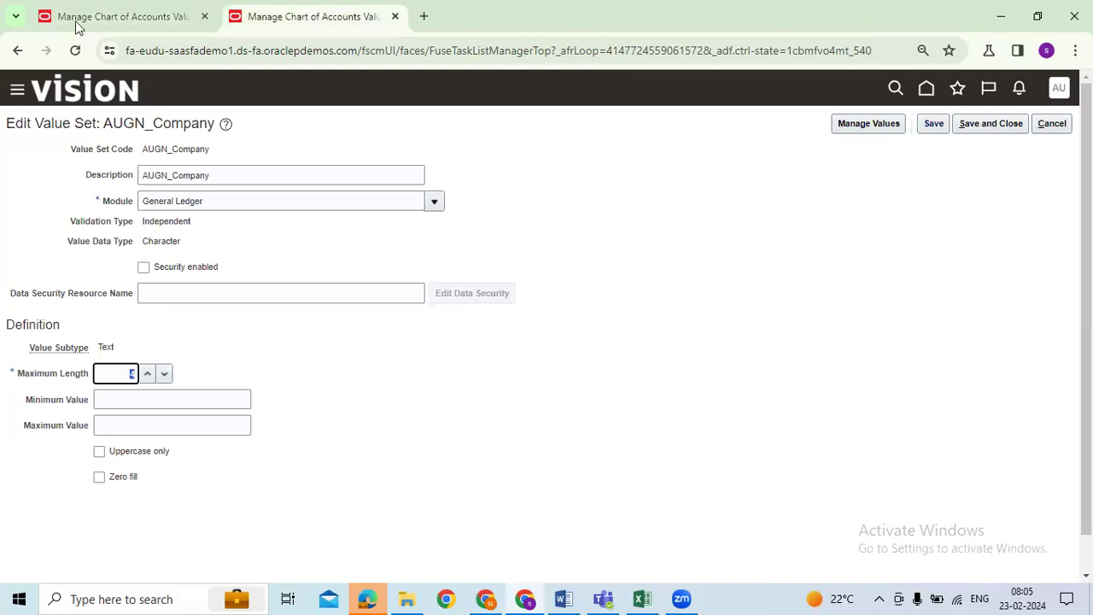
left_click(127, 24)
left_click(83, 395)
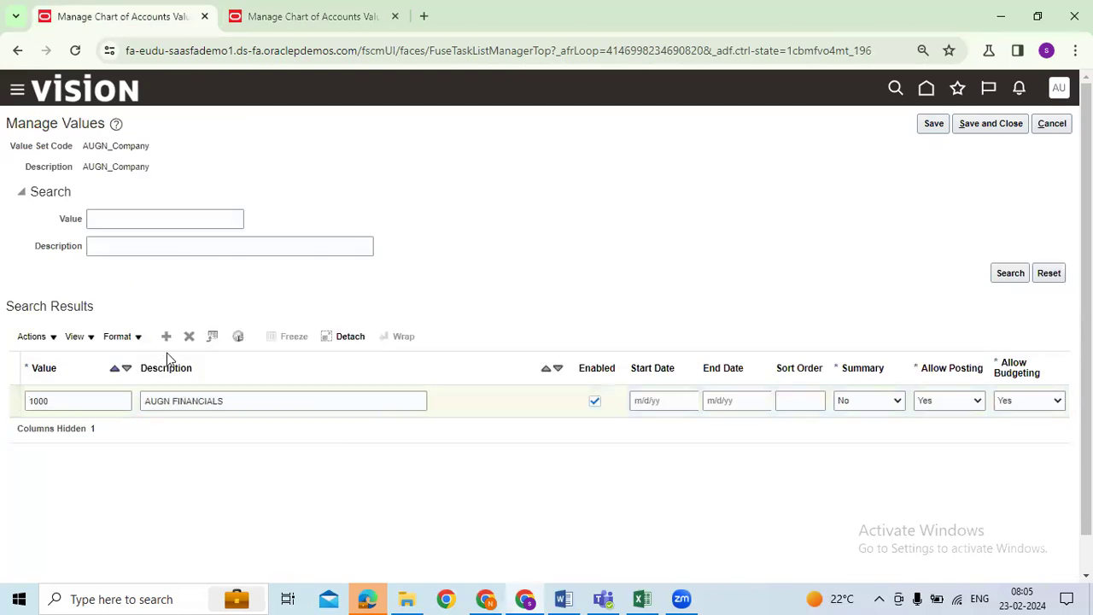
Step: Add Company value 2000 with the description 'AUGN MARKETING'
left_click(166, 336)
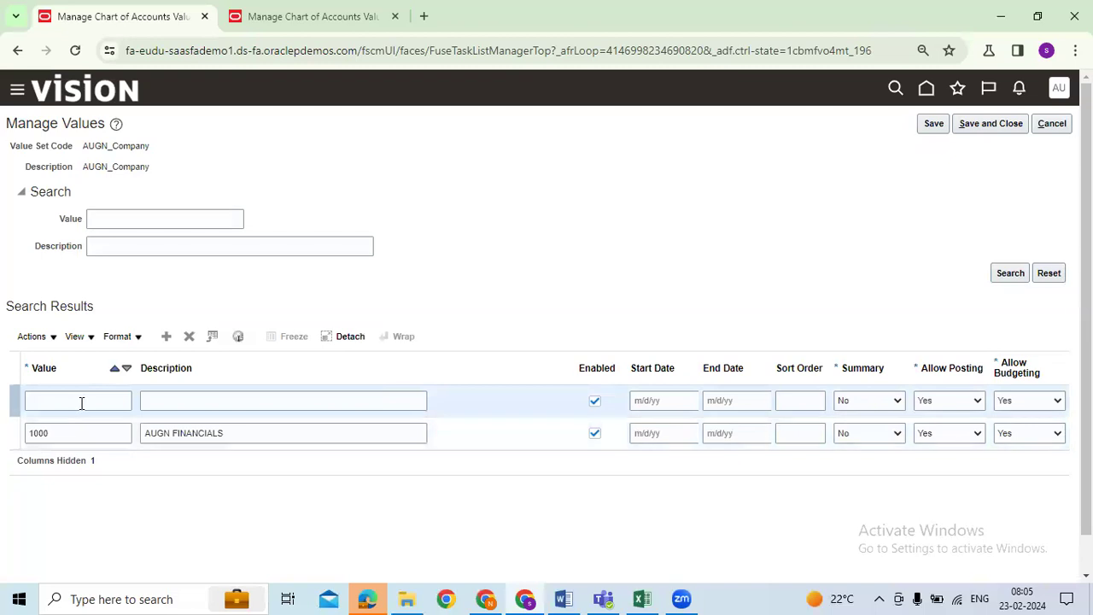
left_click(80, 401)
type("2000")
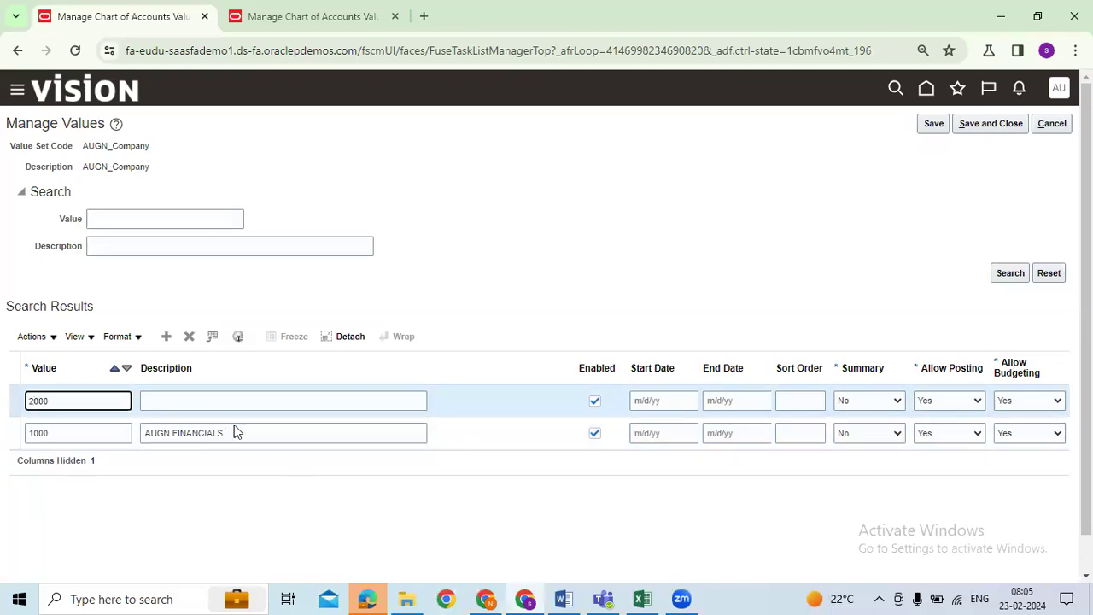
left_click_drag(236, 433, 114, 434)
key("ctrl+c")
left_click(197, 402)
key("ctrl+v")
double_click(195, 402)
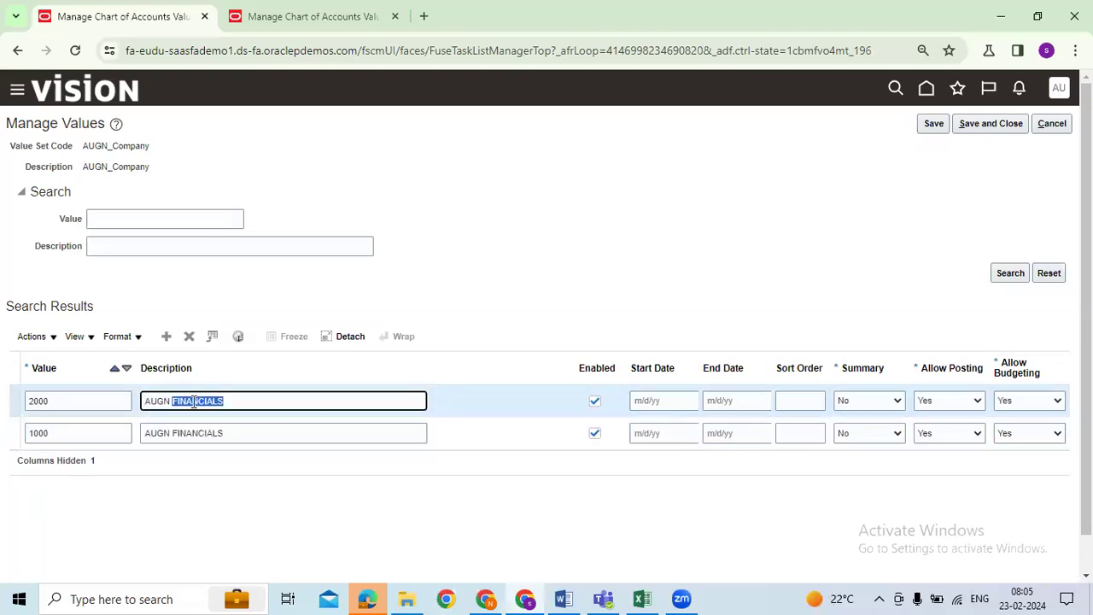
key("End")
type("MA")
key("BackSpace")
key("BackSpace")
key("BackSpace")
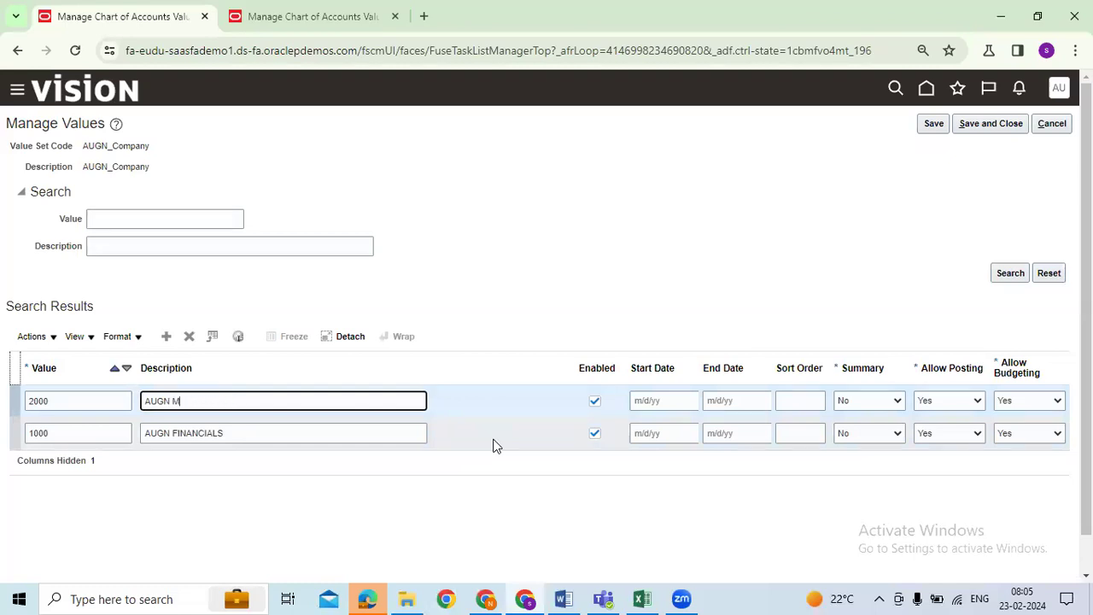
type("G")
Step: Add Company value 3000 with the description 'AUGN HR'
left_click(168, 339)
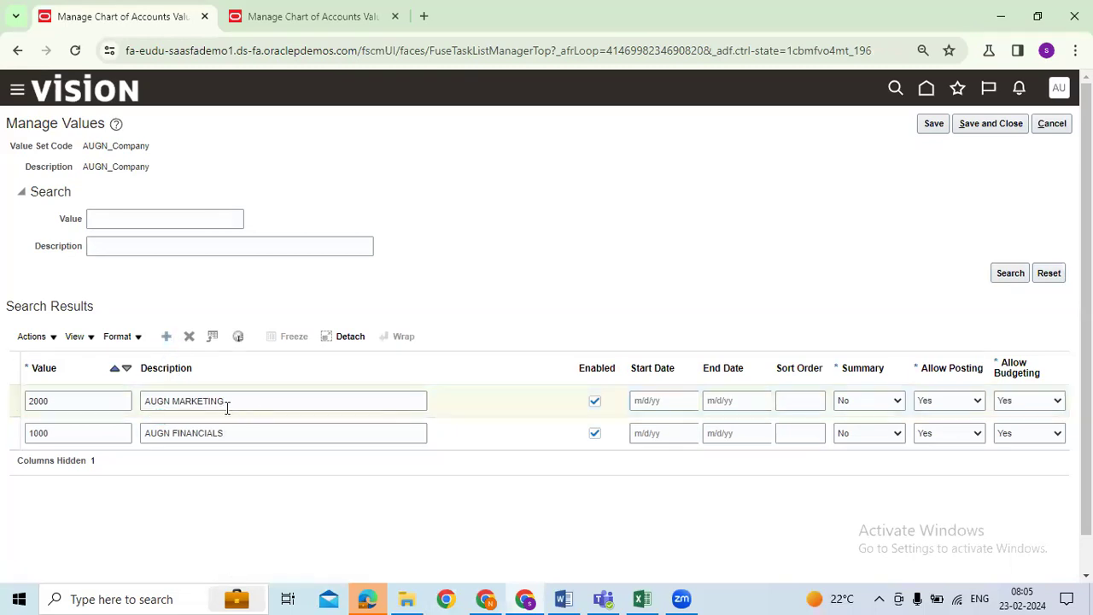
left_click(168, 407)
key("ctrl+v")
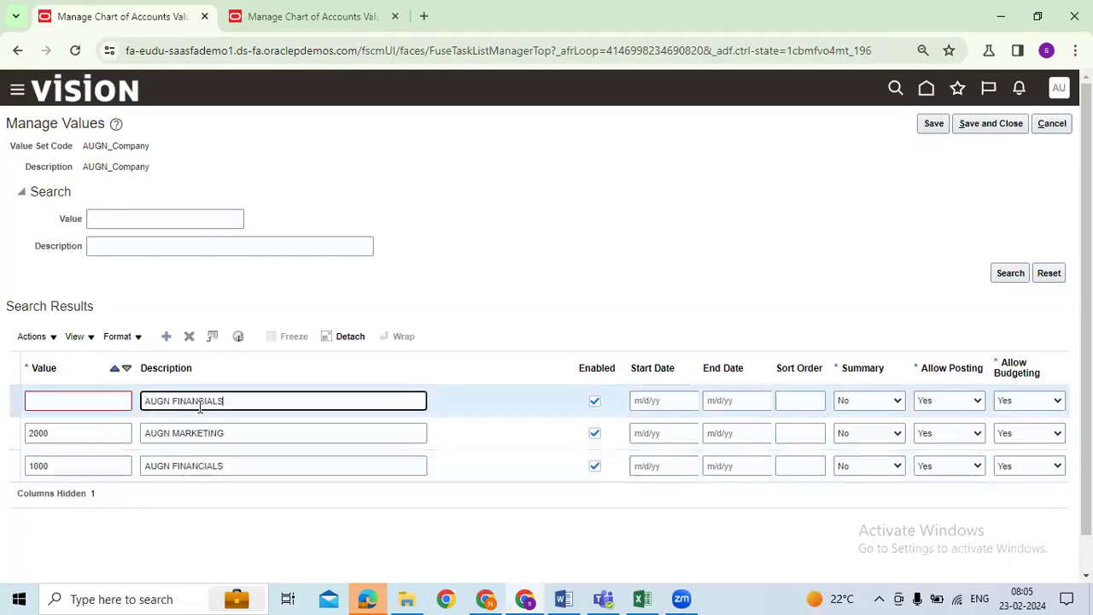
double_click(207, 402)
type("HR")
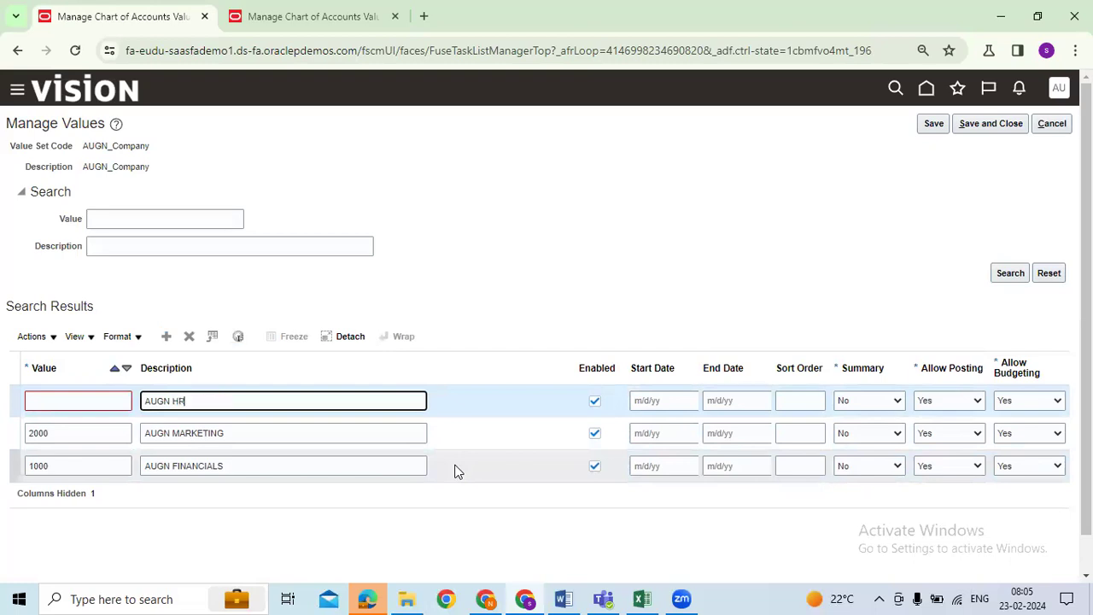
left_click(85, 402)
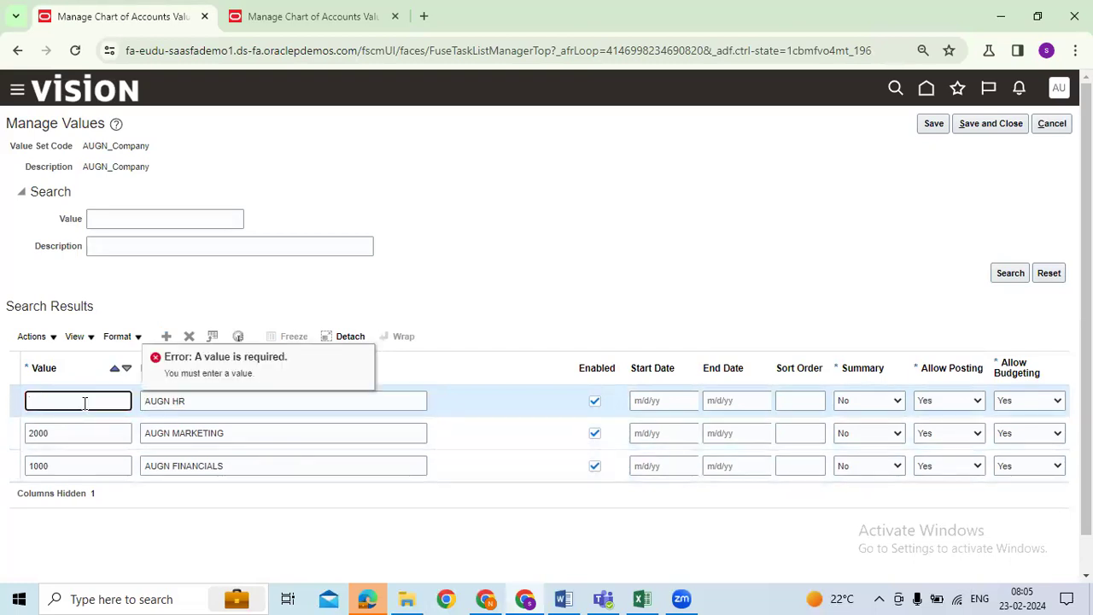
type("3000")
left_click(688, 511)
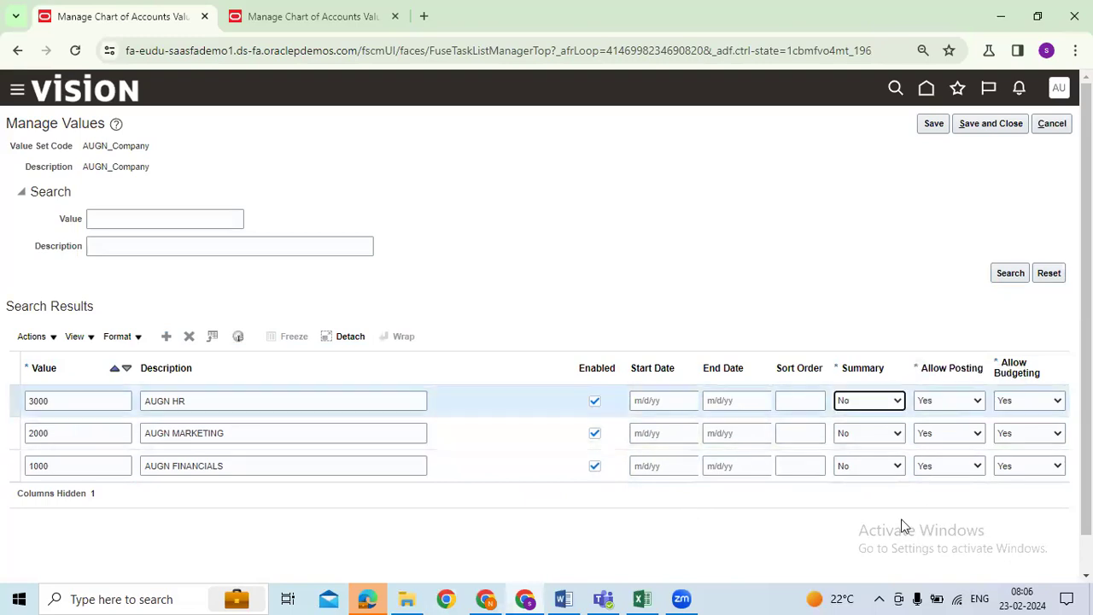
Step: Leave the Summary settings unchanged, then save and close the three Company values
left_click(506, 399)
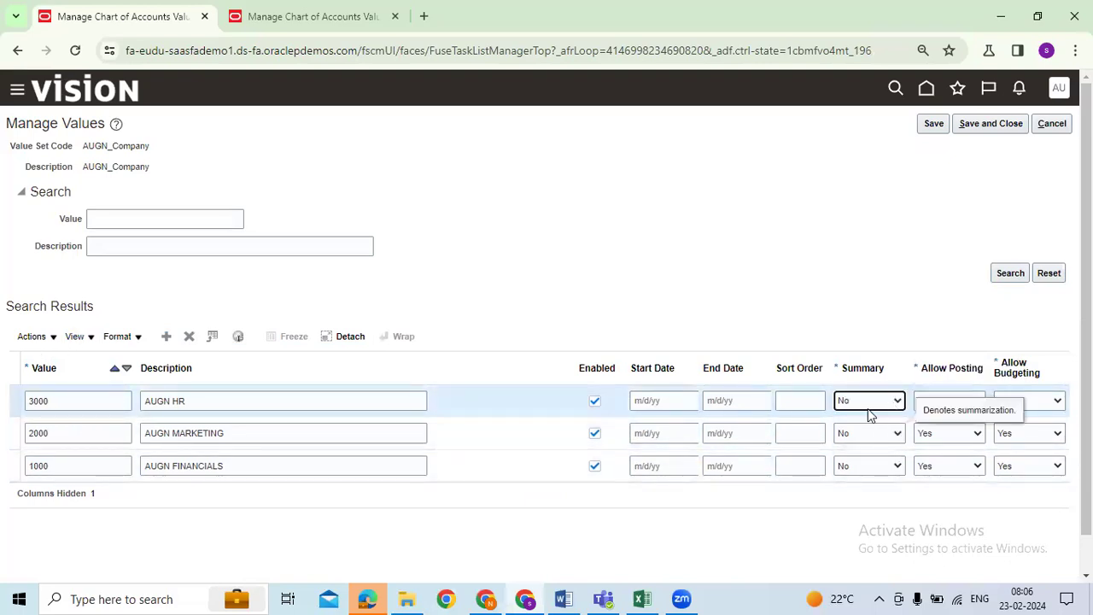
left_click(850, 467)
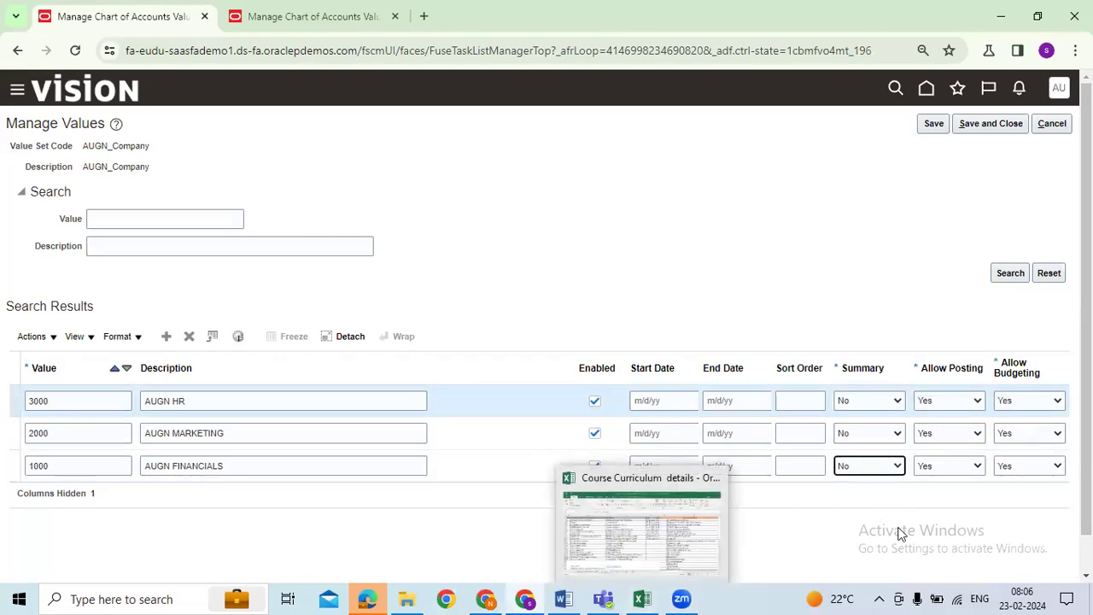
left_click(857, 542)
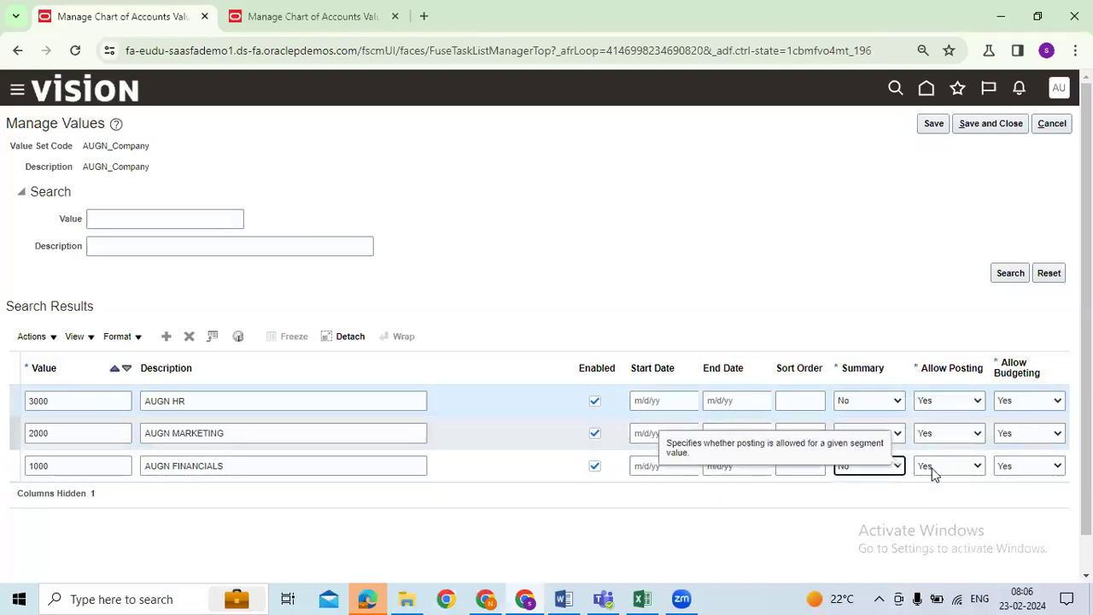
left_click(876, 553)
left_click(939, 128)
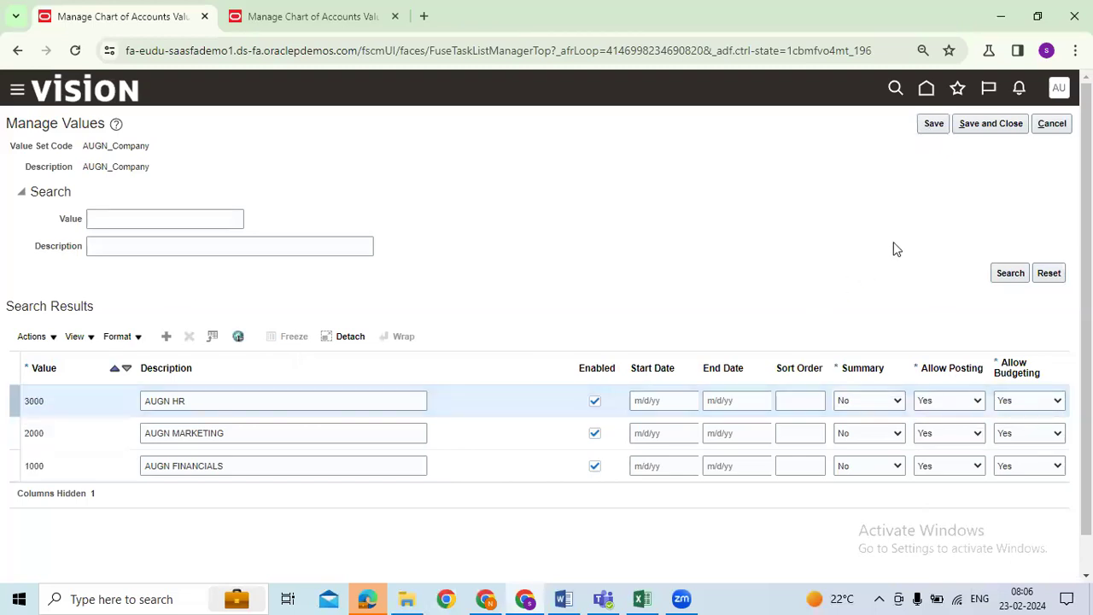
left_click(977, 126)
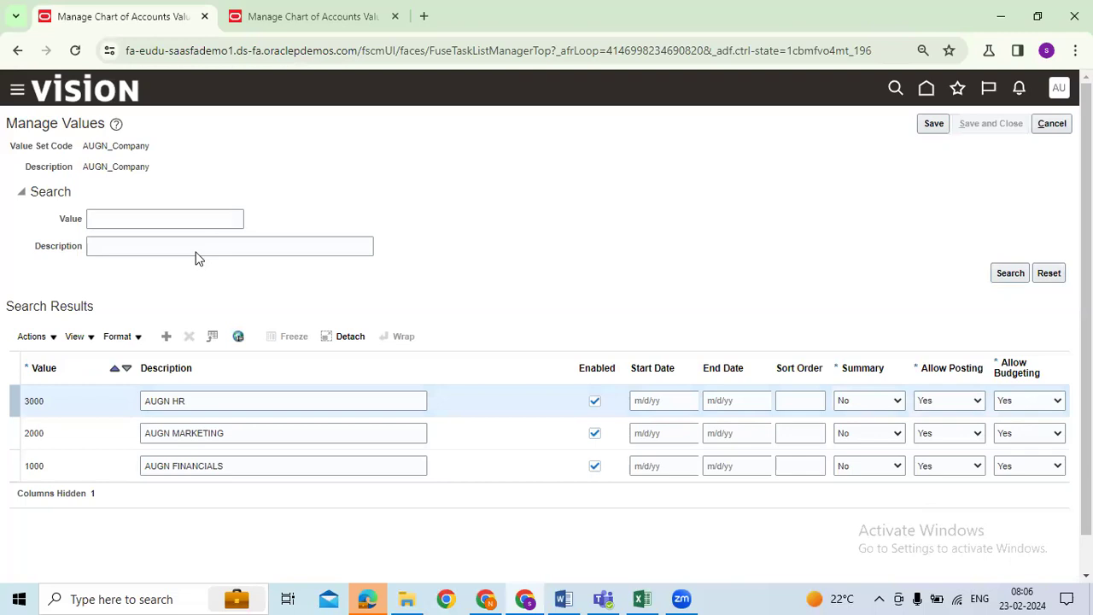
Step: Reopen AUGN_Company values to verify the saved 1000 description, then close the page
left_click(452, 391)
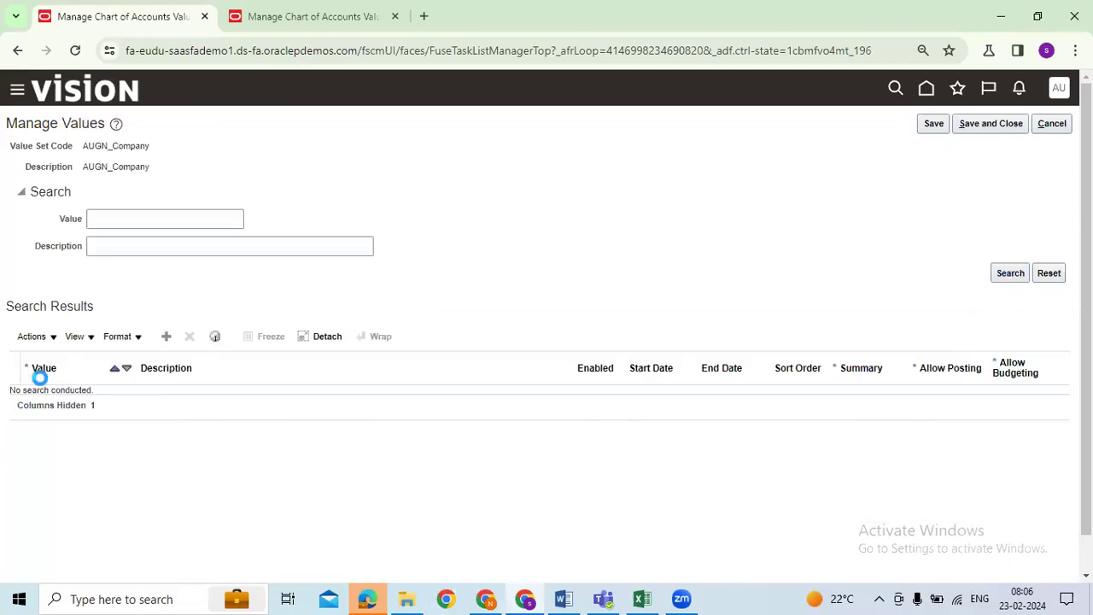
left_click(257, 401)
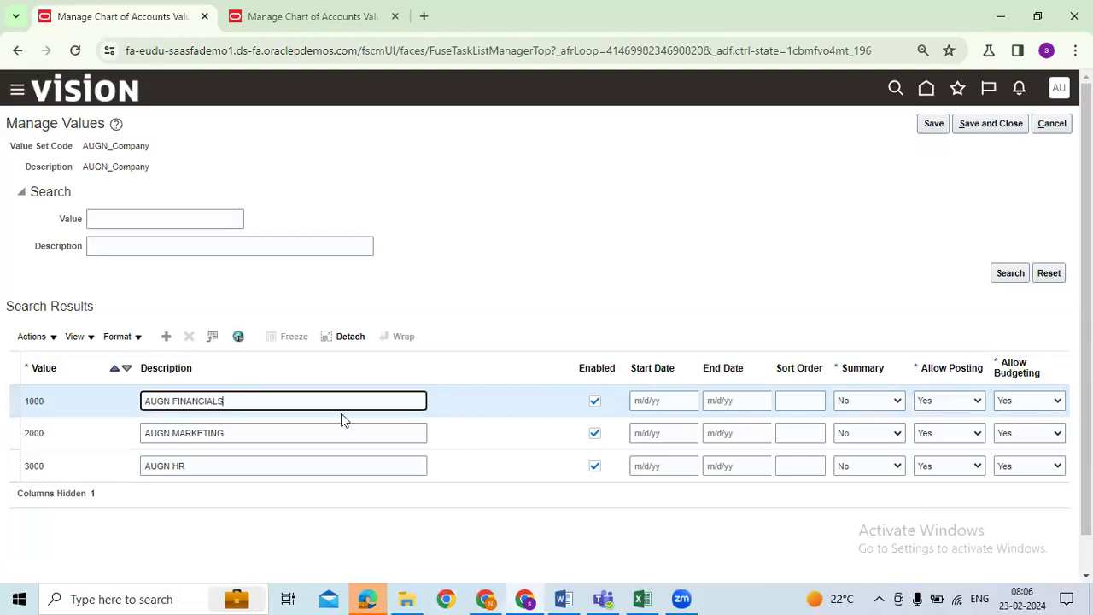
left_click(996, 127)
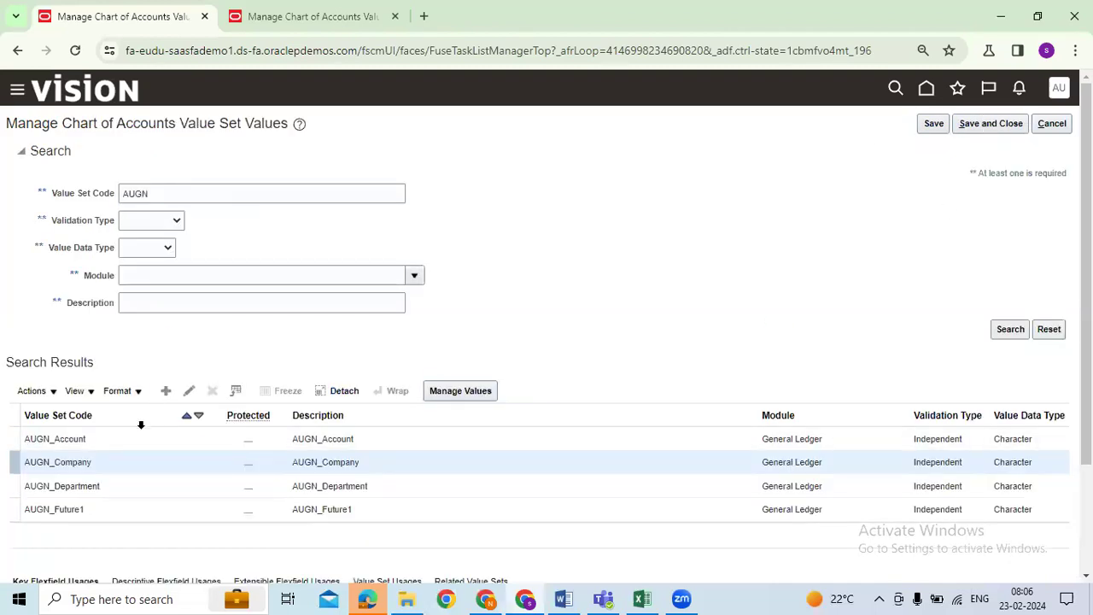
Step: Open the AUGN_Account value set's values and add a blank account row
left_click(101, 440)
left_click(460, 390)
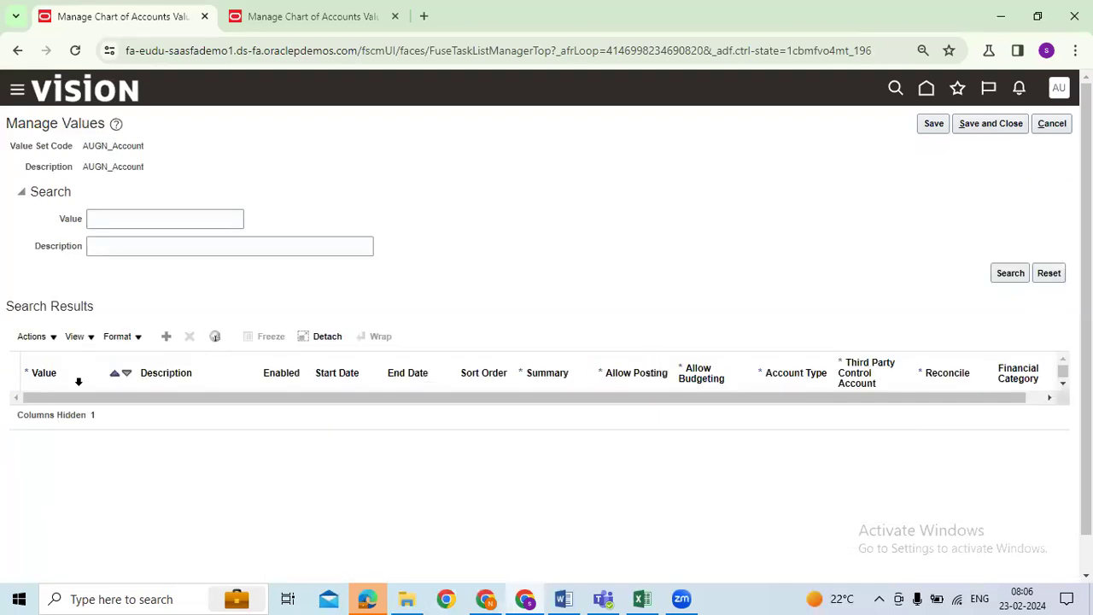
left_click(165, 336)
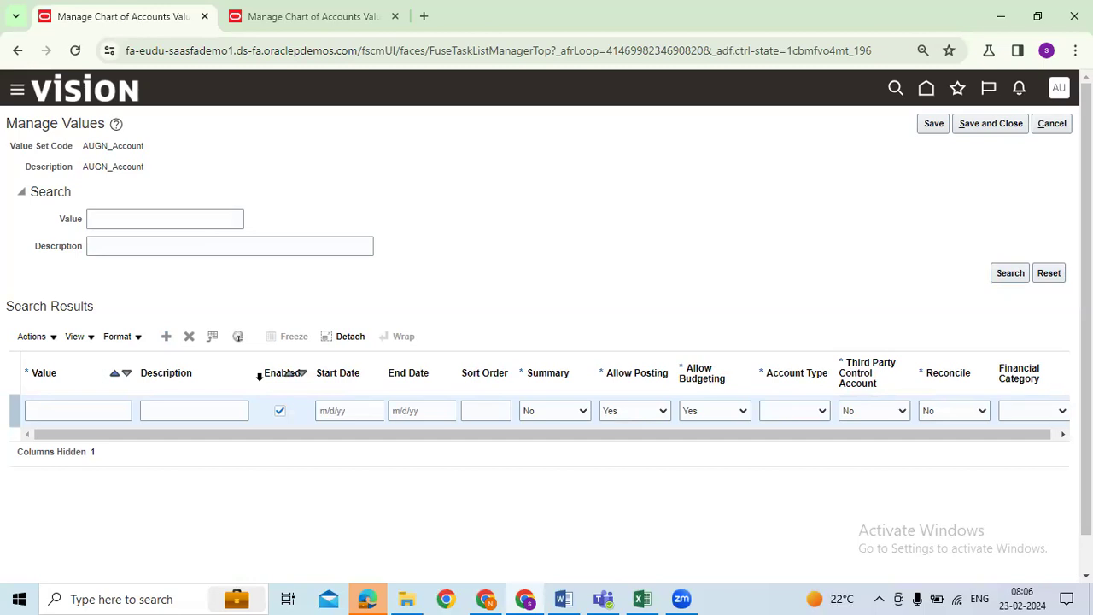
left_click(120, 414)
Step: Close the Company value set definition, view AUGN_Account's definition, then enter account value 1000
left_click(295, 8)
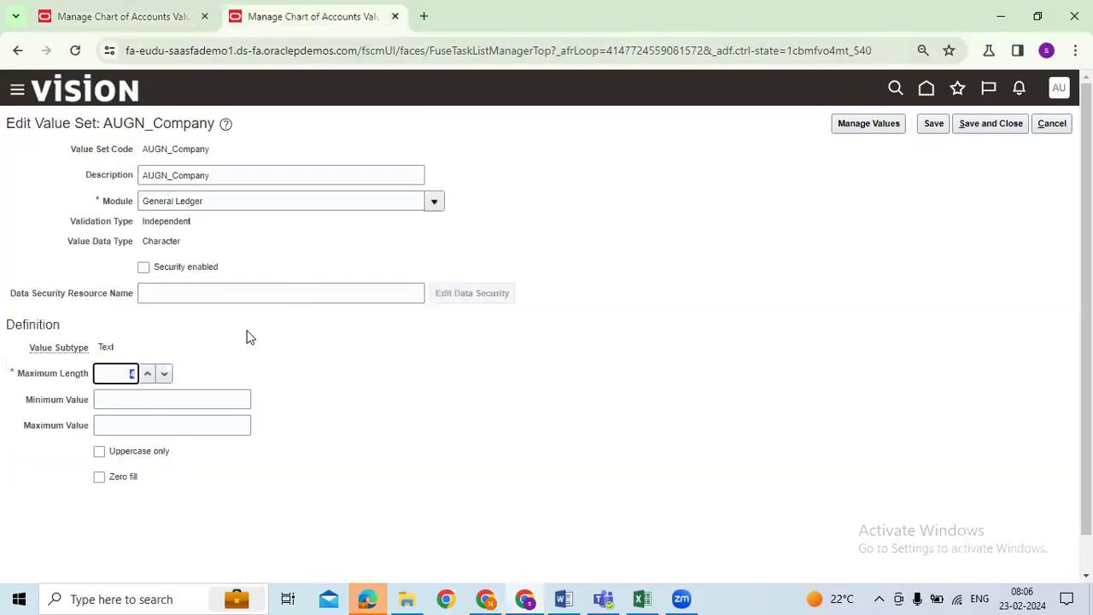
left_click(988, 123)
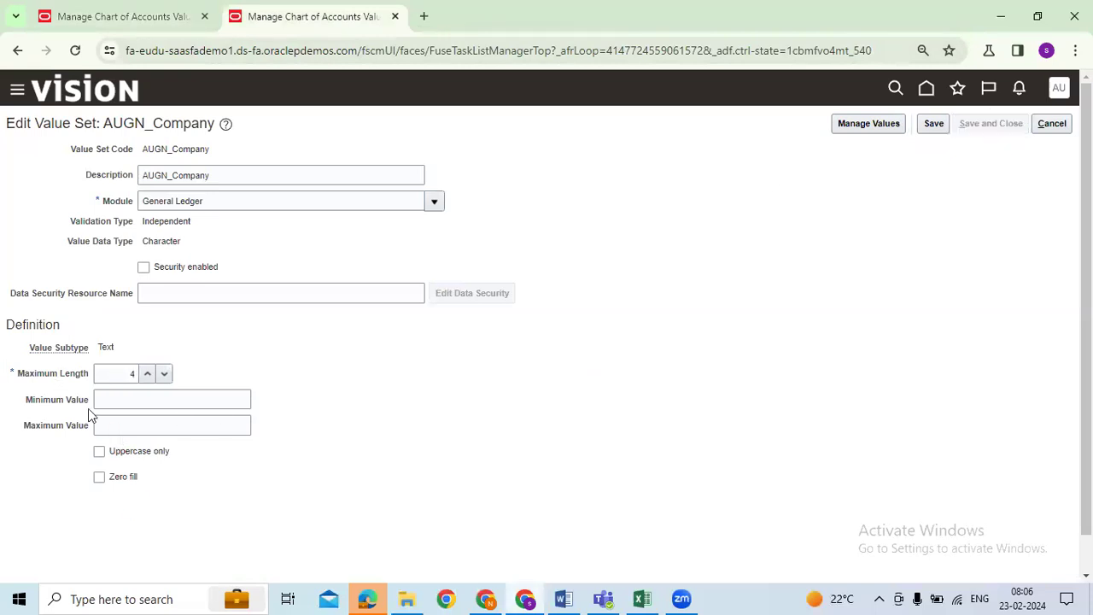
left_click(92, 440)
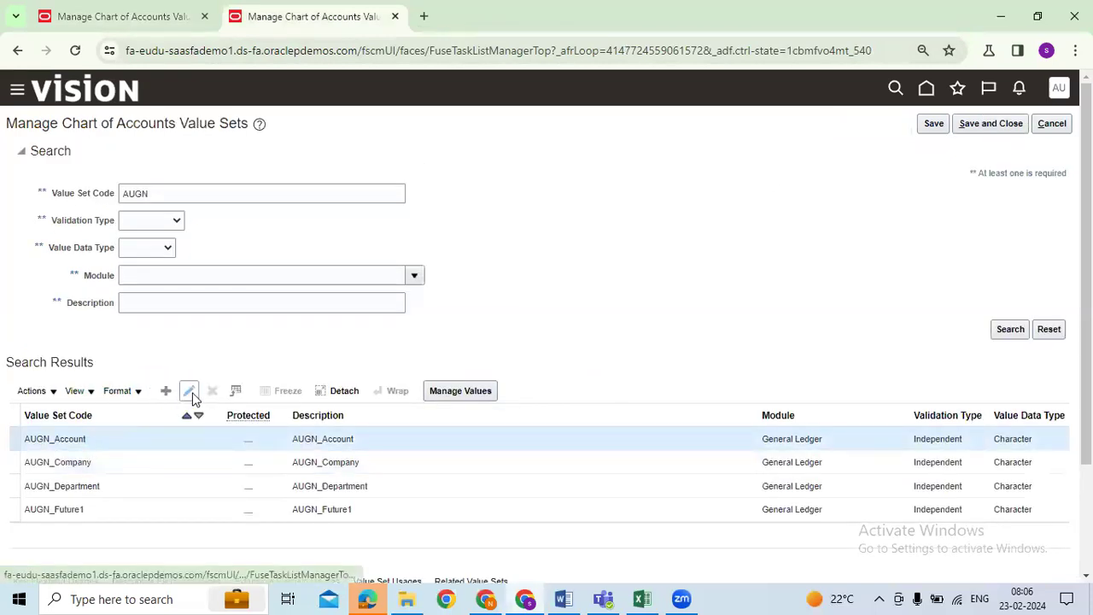
left_click(191, 392)
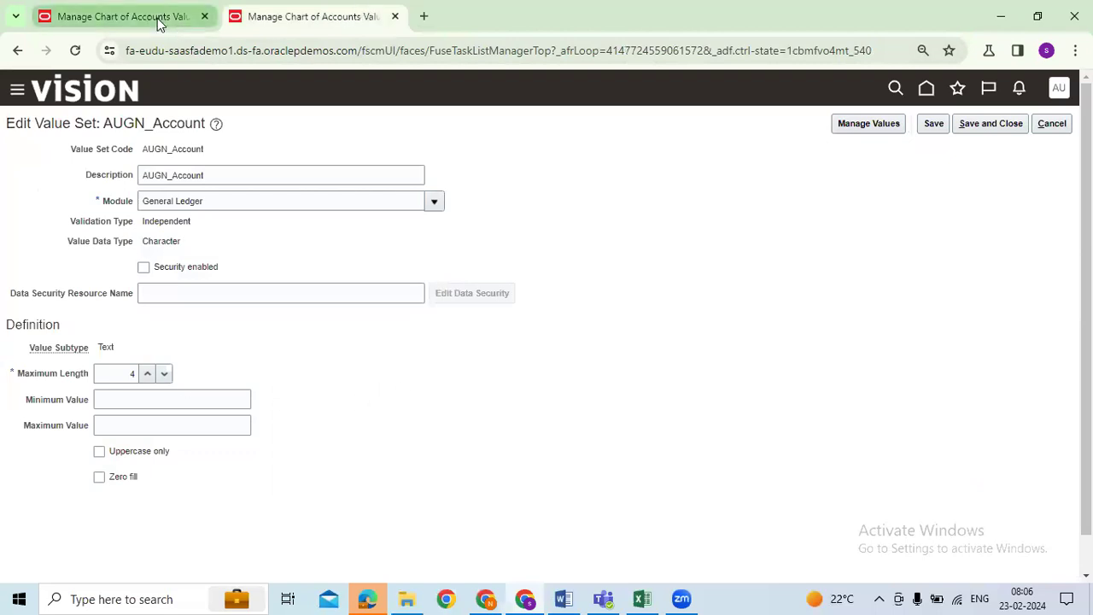
left_click(156, 23)
type("1000")
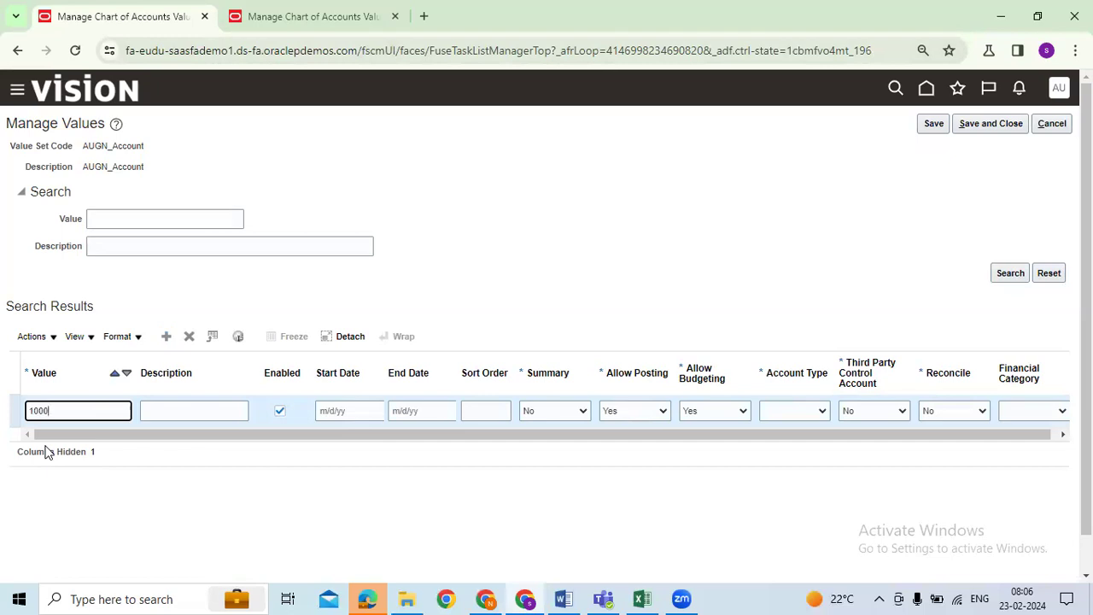
Step: Enter 'Retained Earnings' as the description of account 1000
left_click(161, 409)
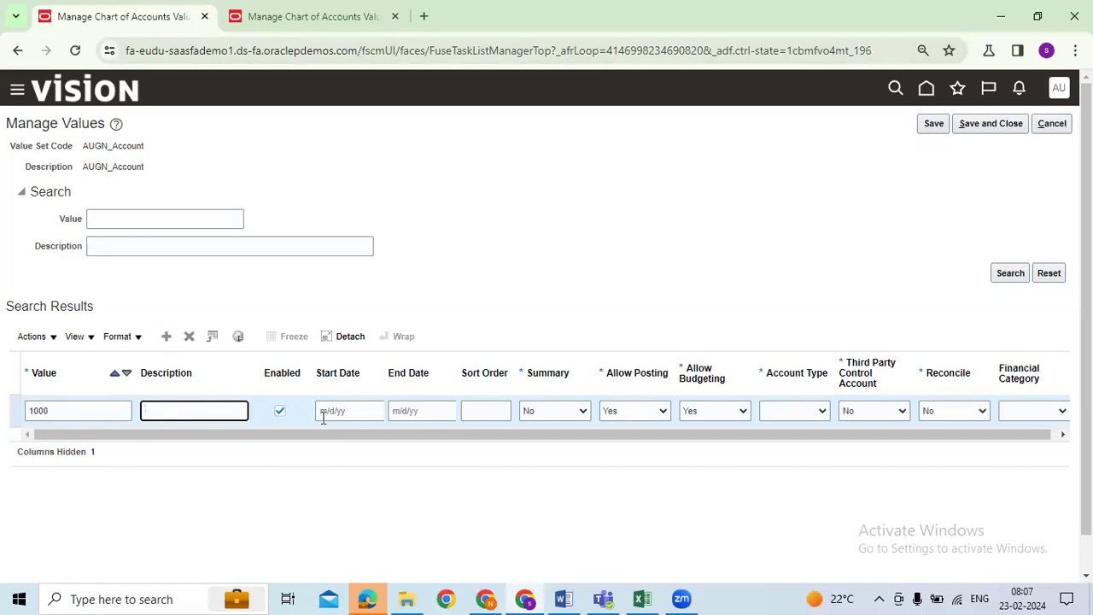
type("Reatin")
type("ed Earnings")
left_click(513, 492)
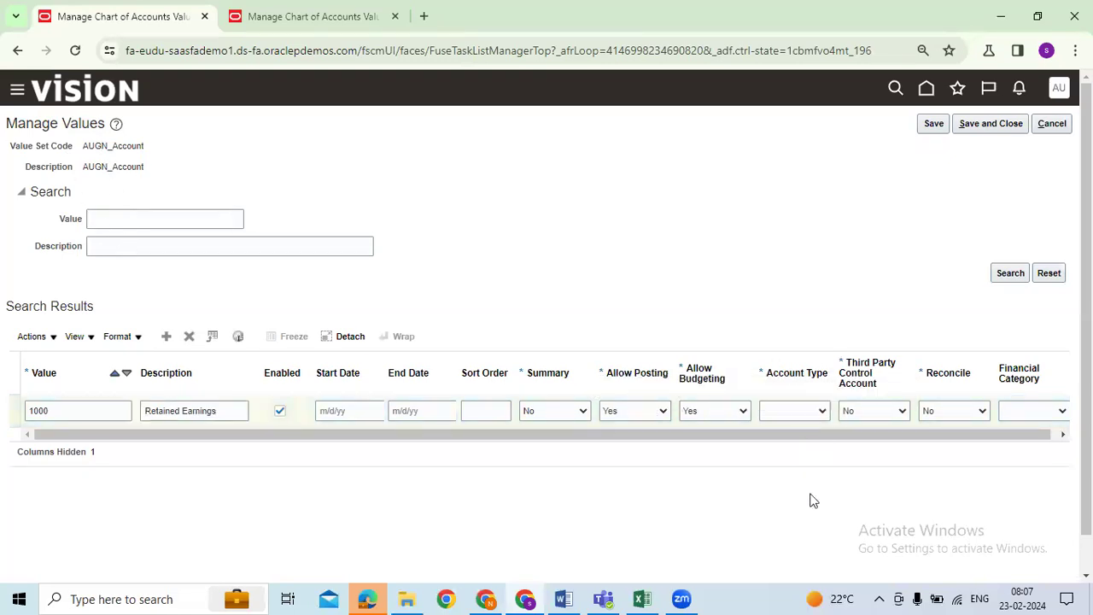
Step: Set account 1000's Account Type to Owner's Equity
left_click(855, 417)
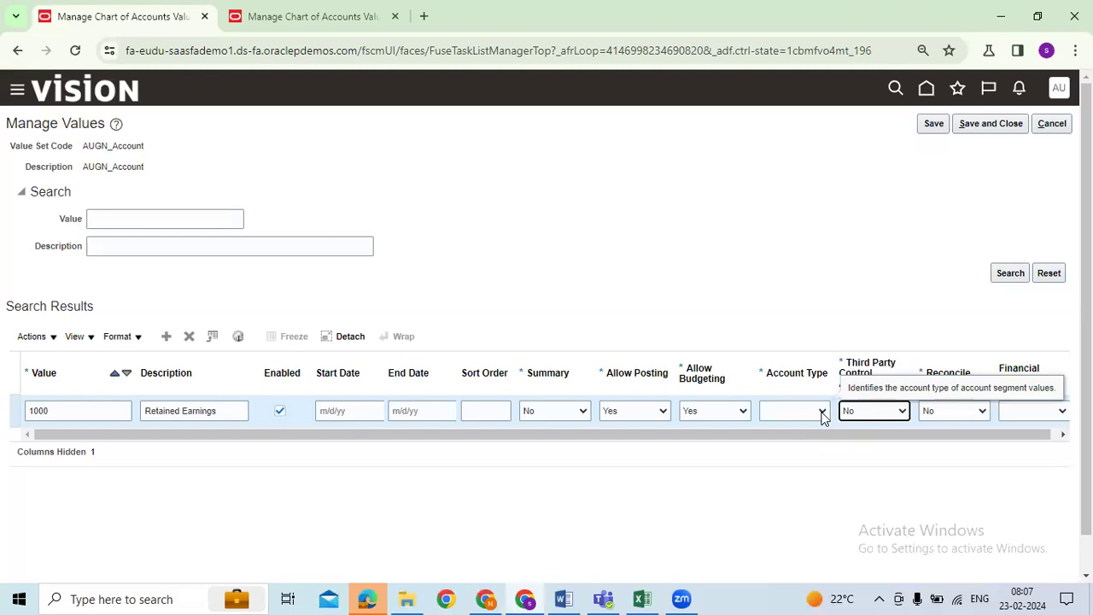
left_click(822, 413)
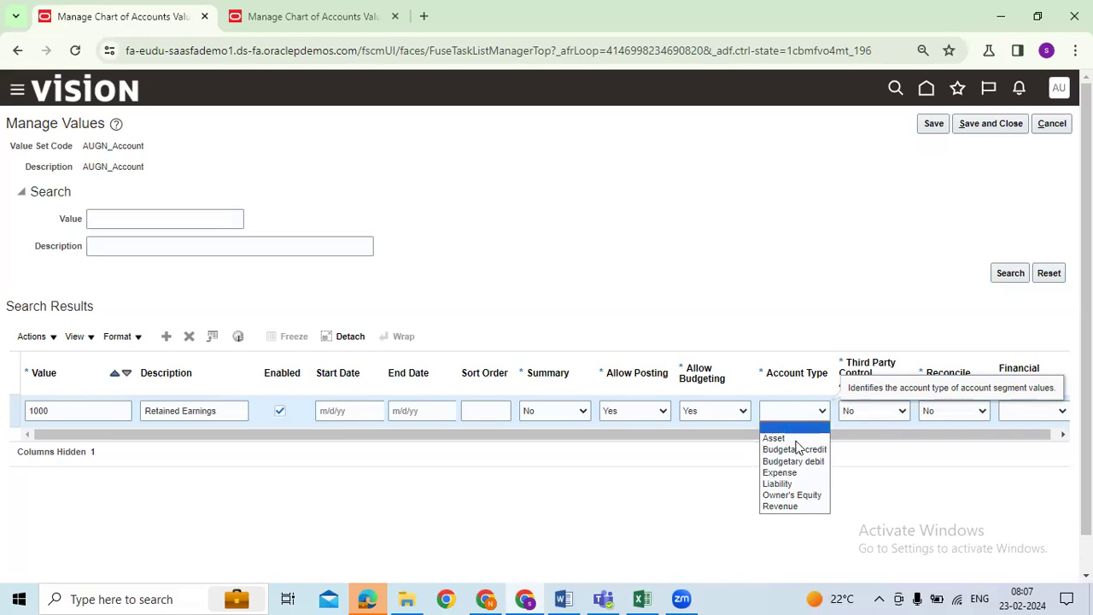
left_click(792, 495)
left_click(220, 417)
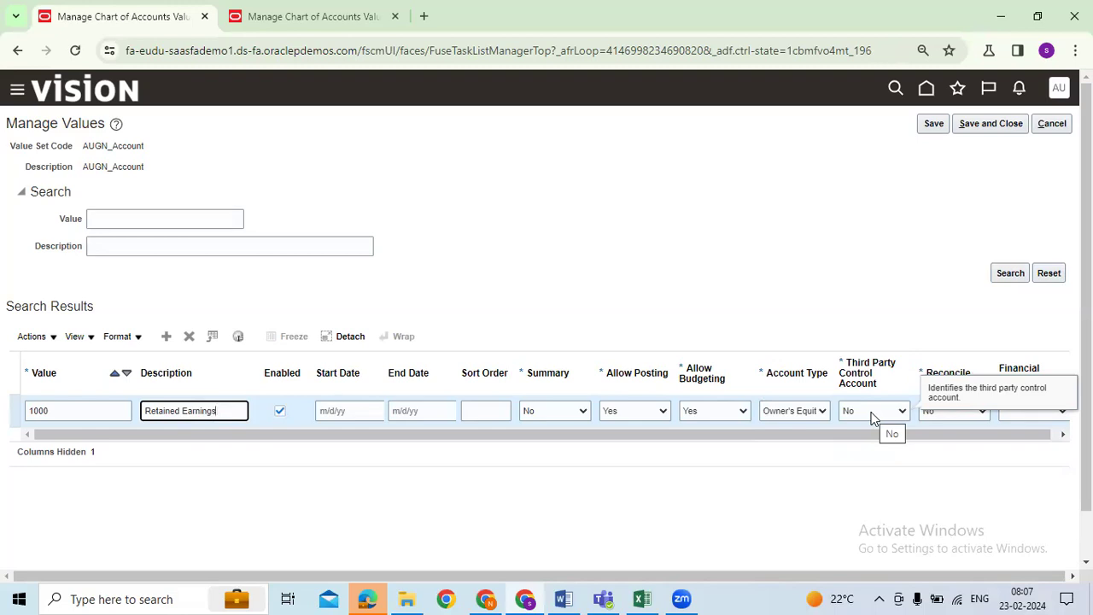
left_click(826, 412)
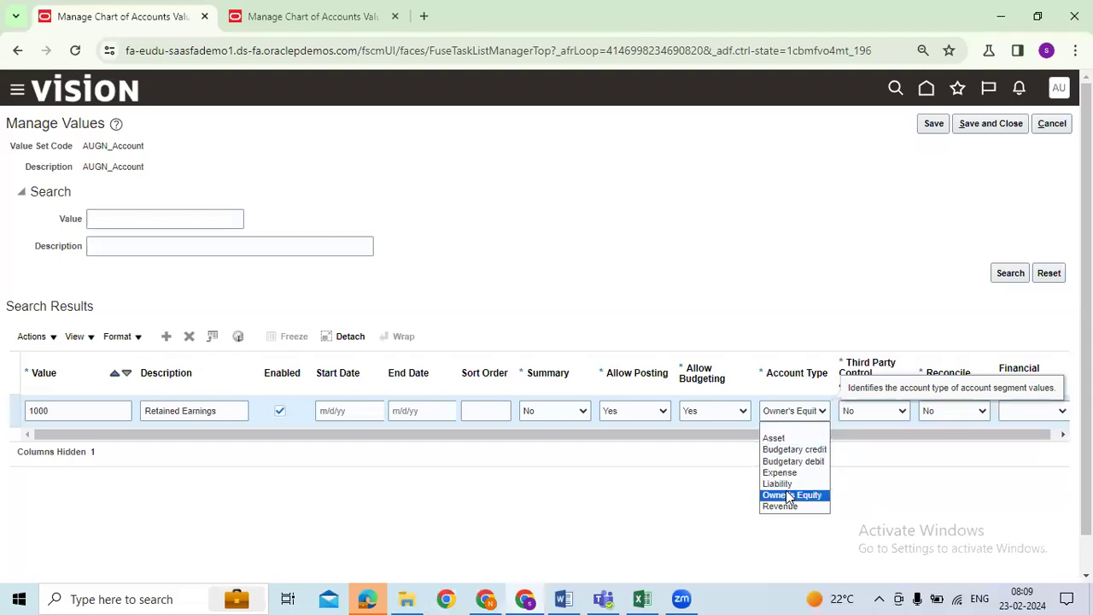
Step: Review account 1000's account type choices, keeping Owner's Equity
left_click(902, 489)
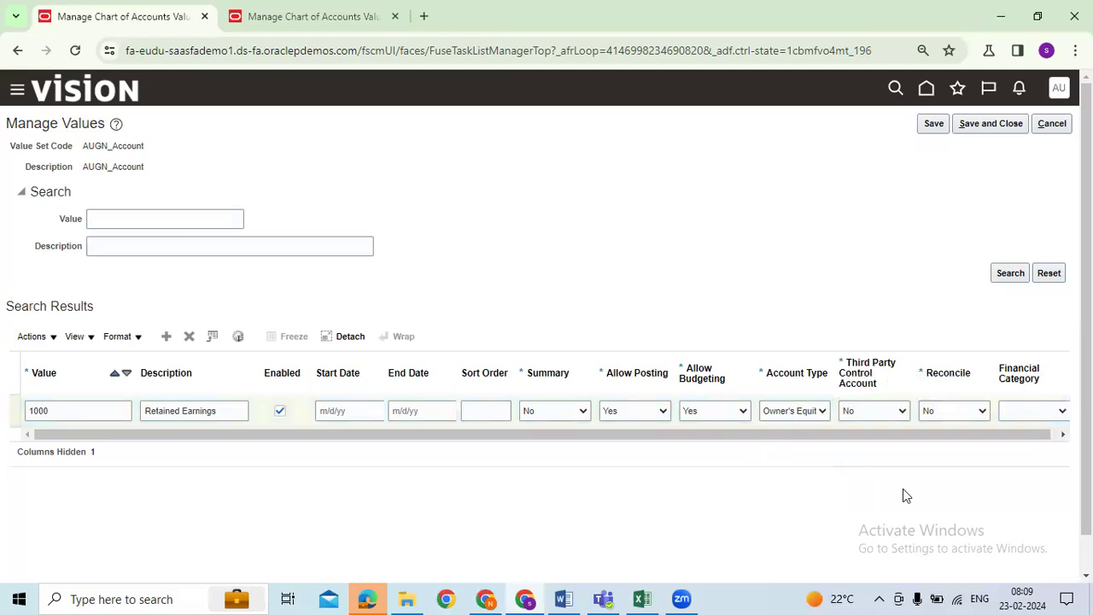
left_click(800, 411)
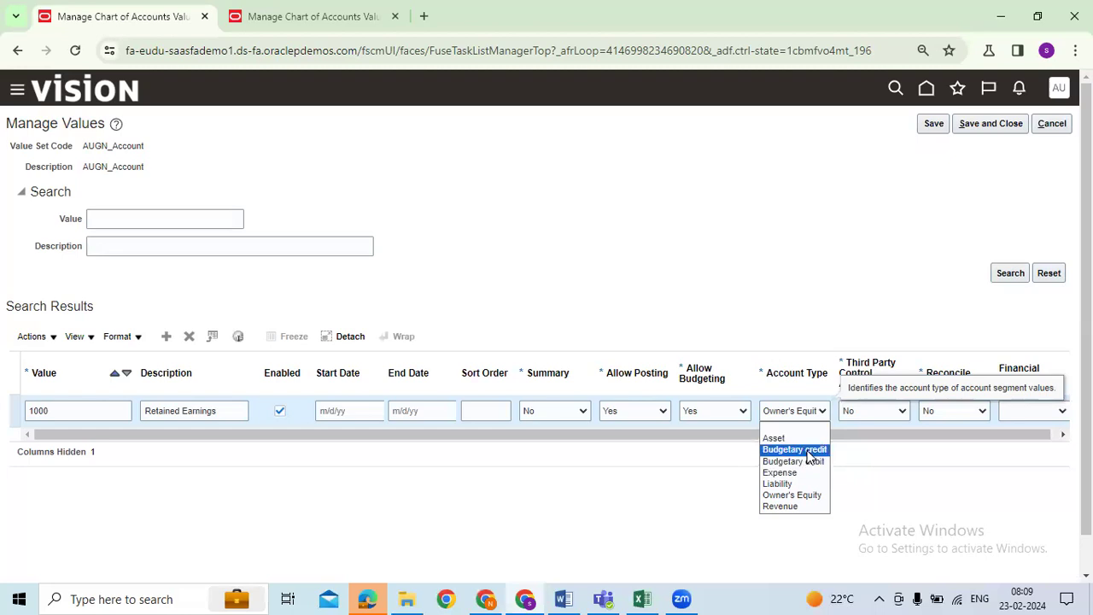
left_click(895, 479)
Step: Add a new account row with value 2000 and description 'Expense'
left_click(167, 336)
left_click(71, 413)
type("2000")
key("Tab")
type("Expense")
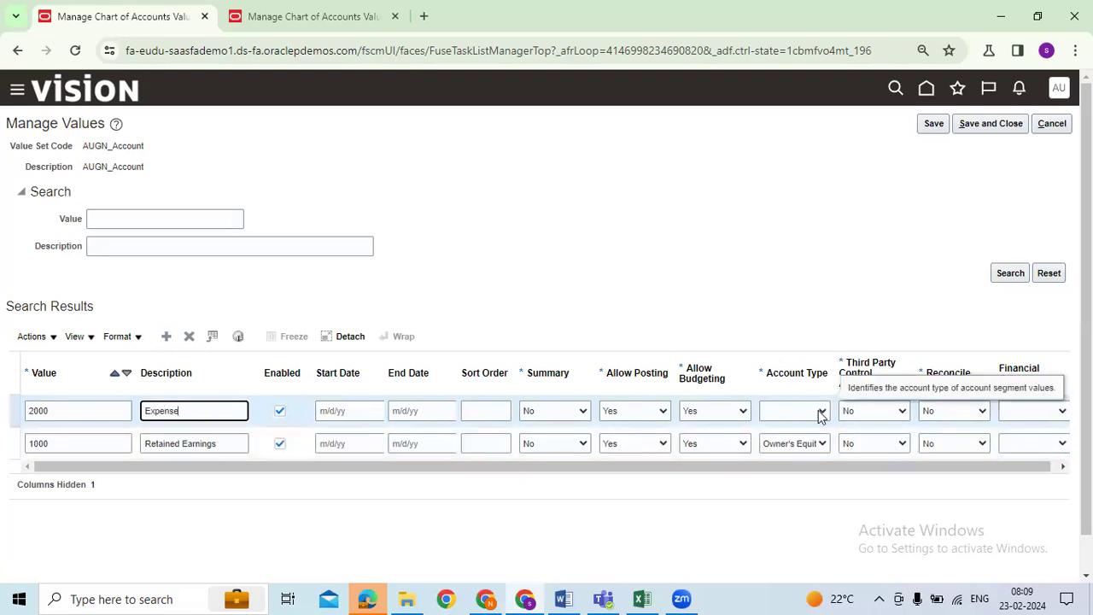
left_click(865, 523)
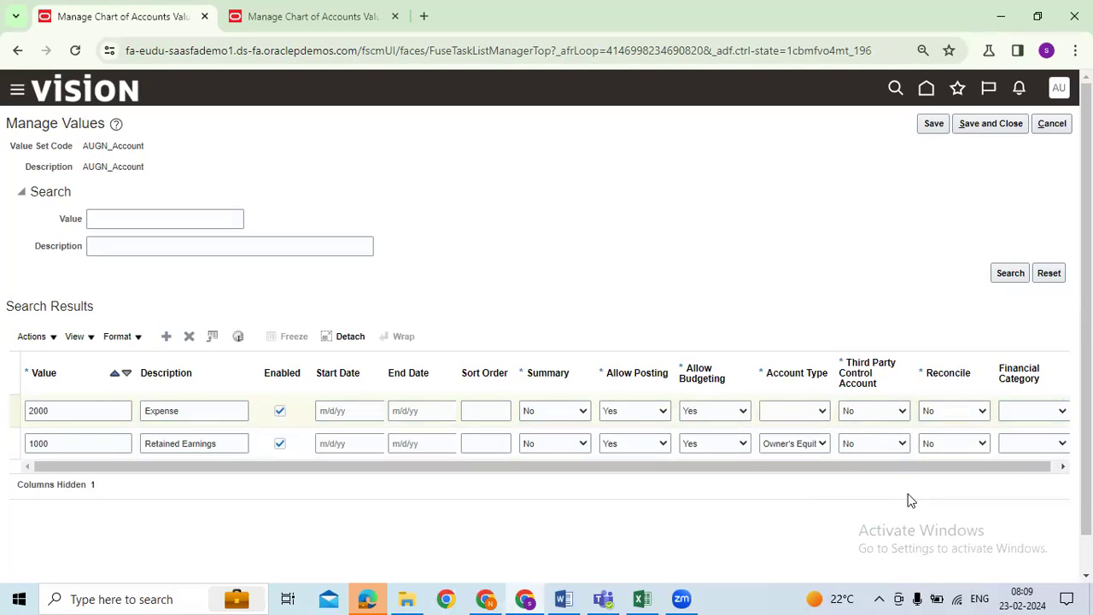
Step: Set account 2000's Account Type to Expense and open account 1000's third party control choices
left_click(801, 414)
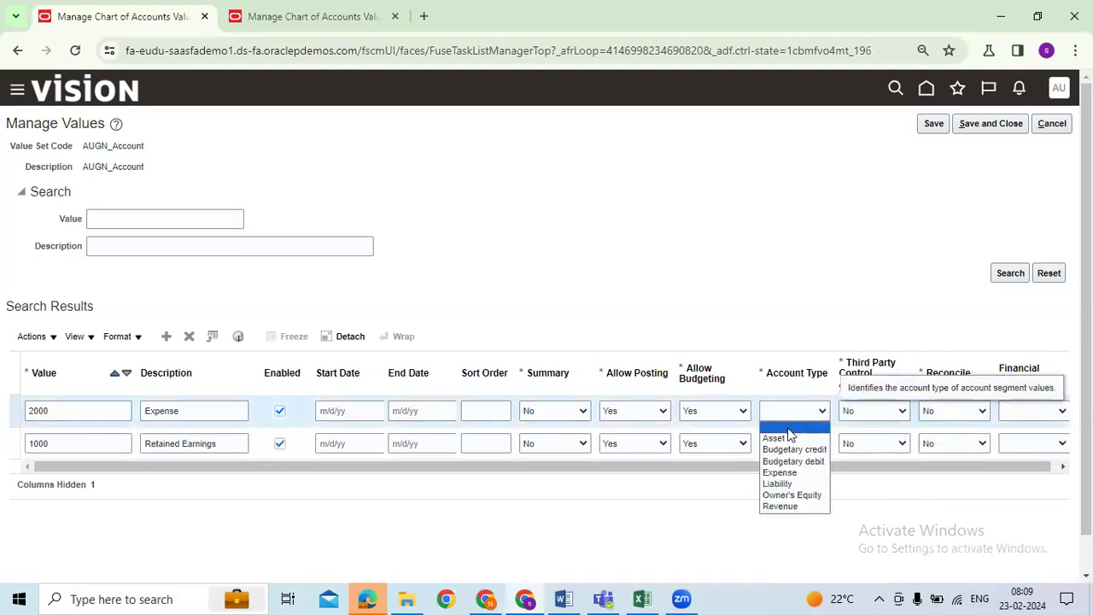
left_click(787, 470)
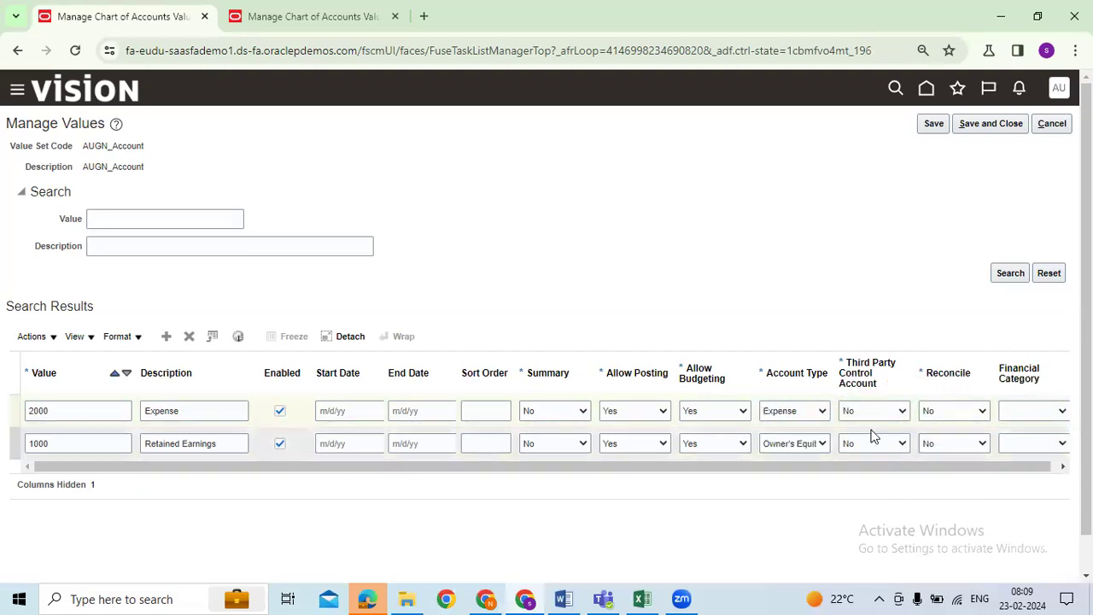
left_click(880, 383)
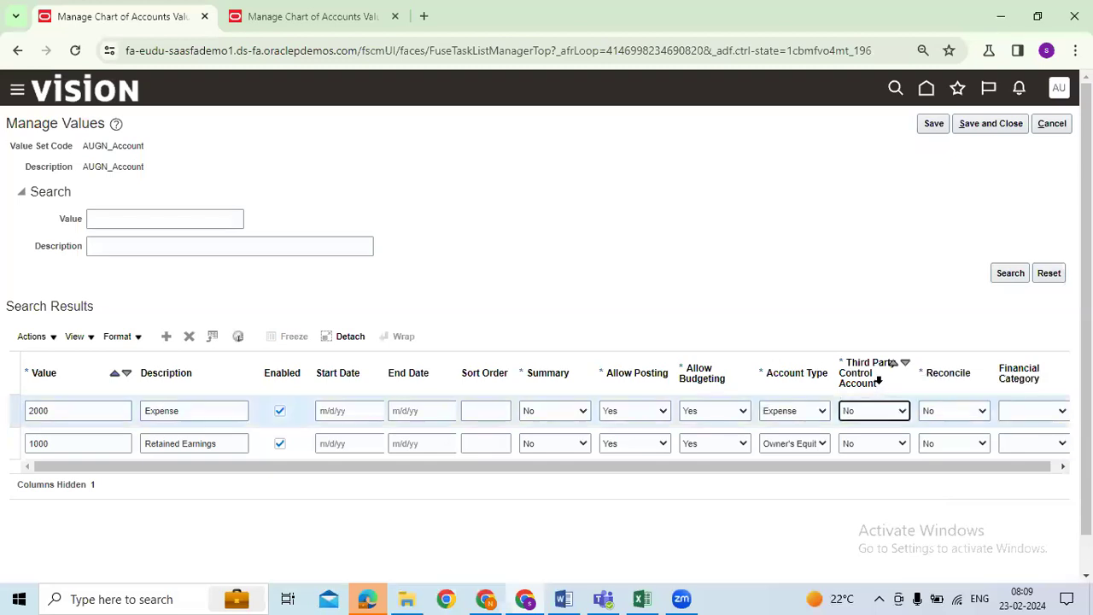
left_click(949, 484)
left_click(902, 444)
left_click(902, 445)
left_click(902, 445)
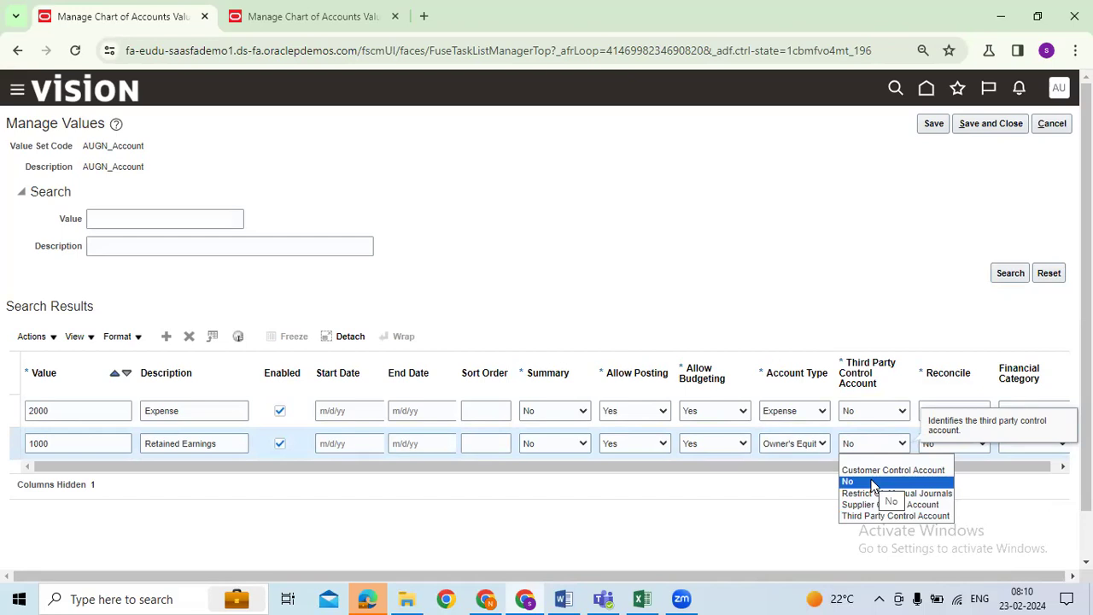
Step: Keep account 1000's third party control at No and add another blank account row
left_click(796, 508)
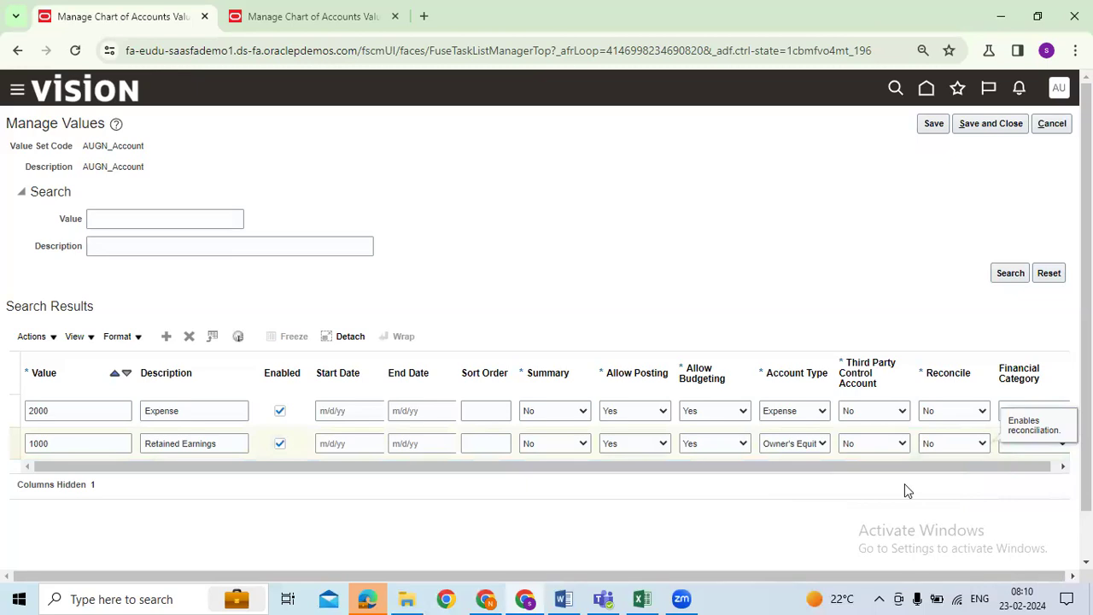
left_click(924, 438)
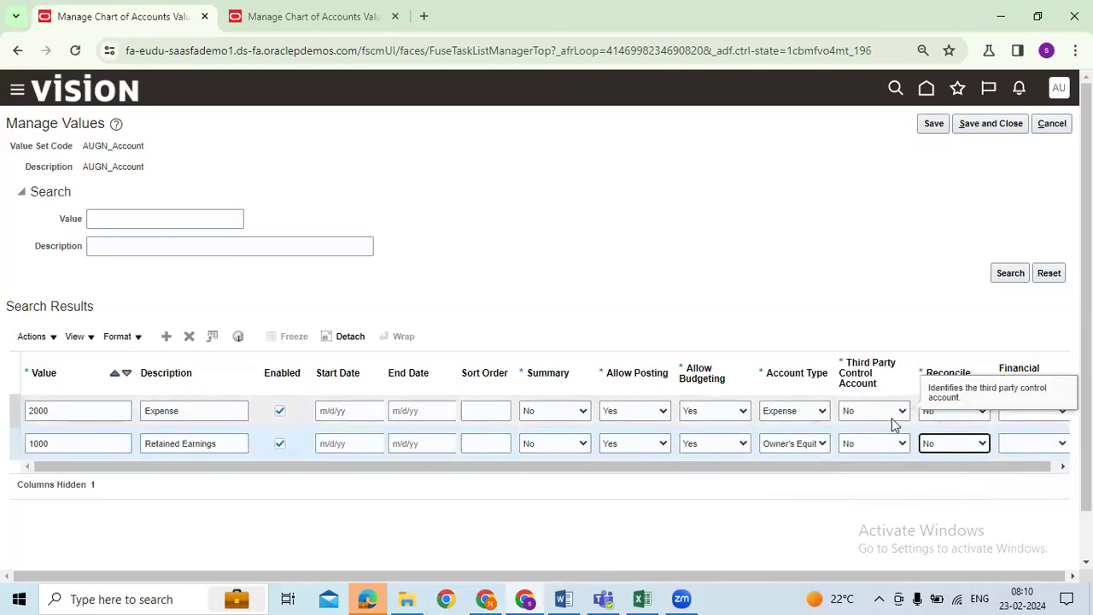
left_click(169, 338)
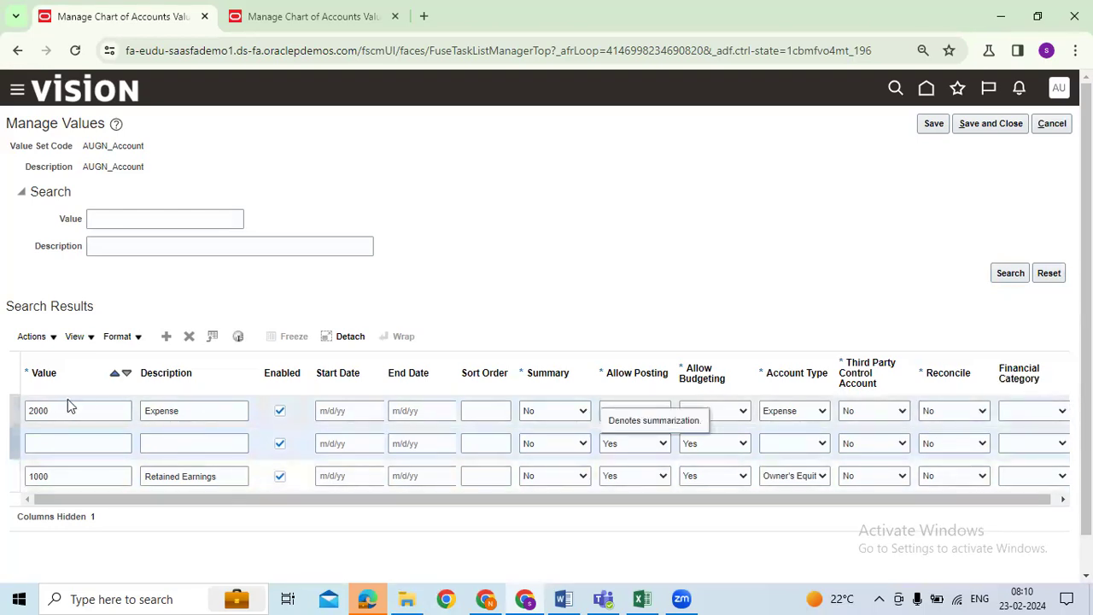
Step: Review account 2000's Reconcile and Financial Category options, leaving Reconcile at No
left_click(976, 417)
left_click(952, 444)
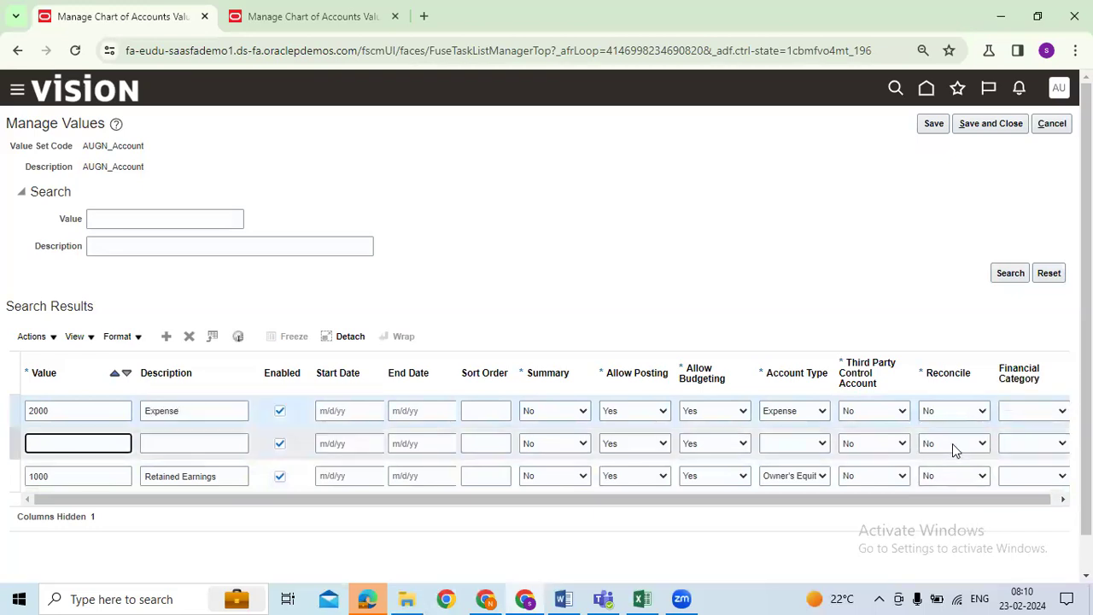
left_click(979, 417)
left_click(965, 536)
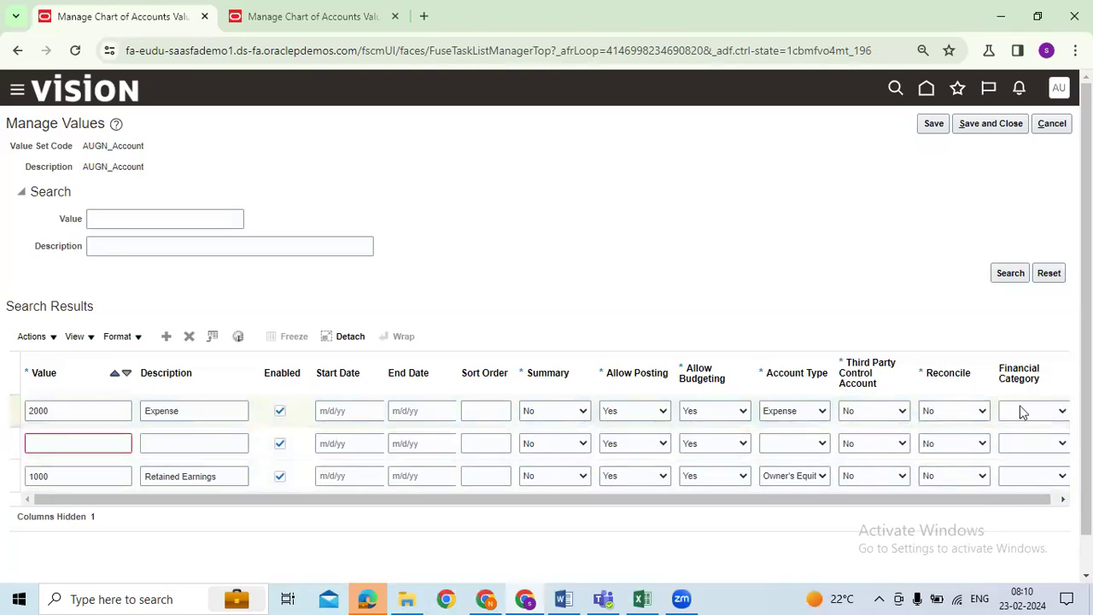
left_click(1000, 369)
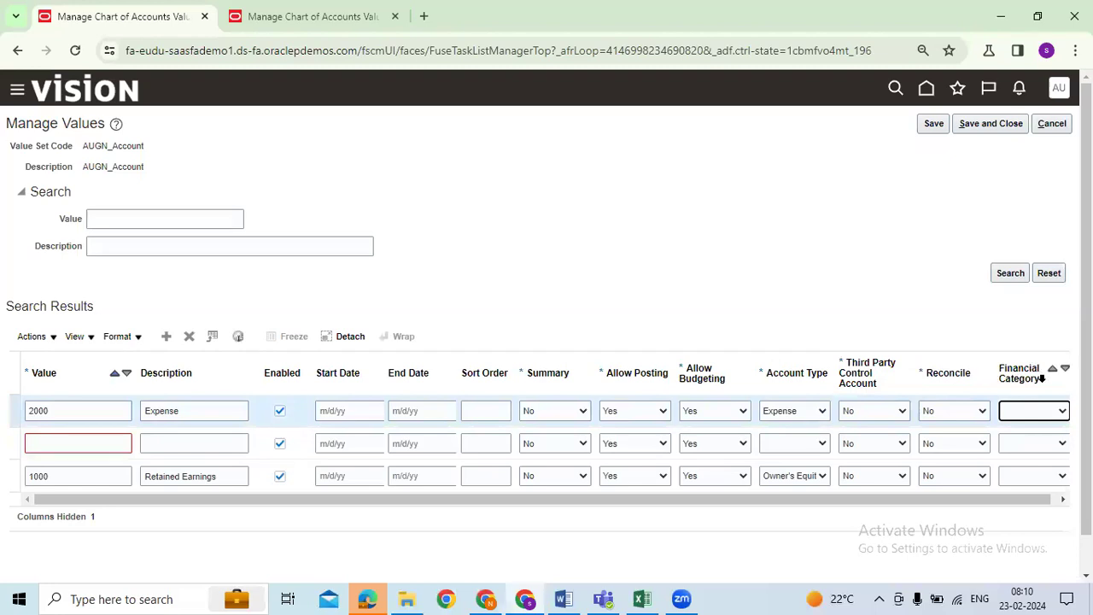
left_click(1033, 410)
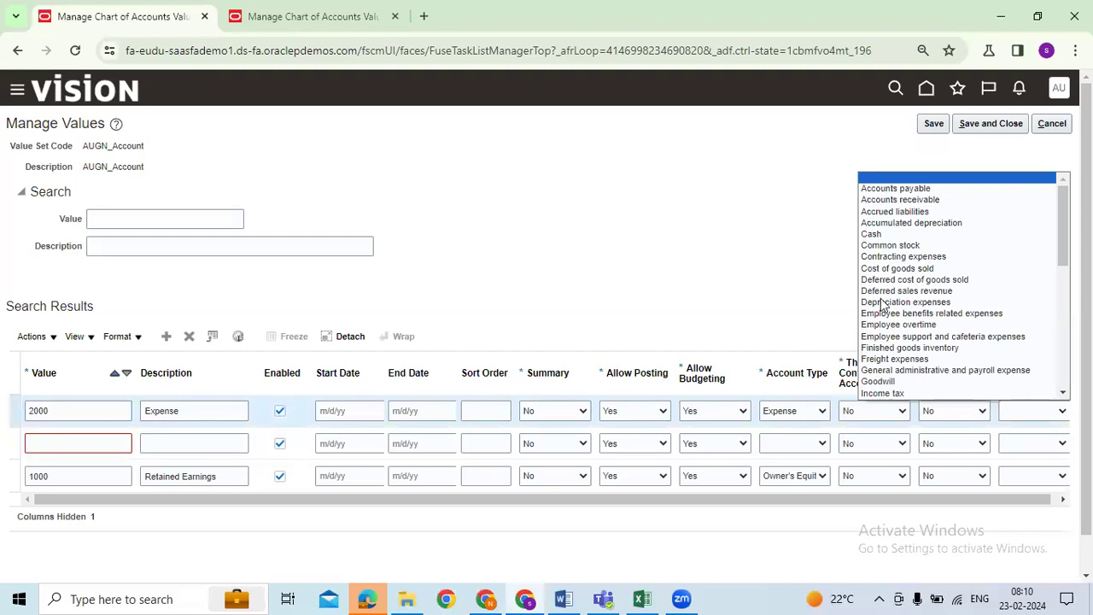
left_click(718, 266)
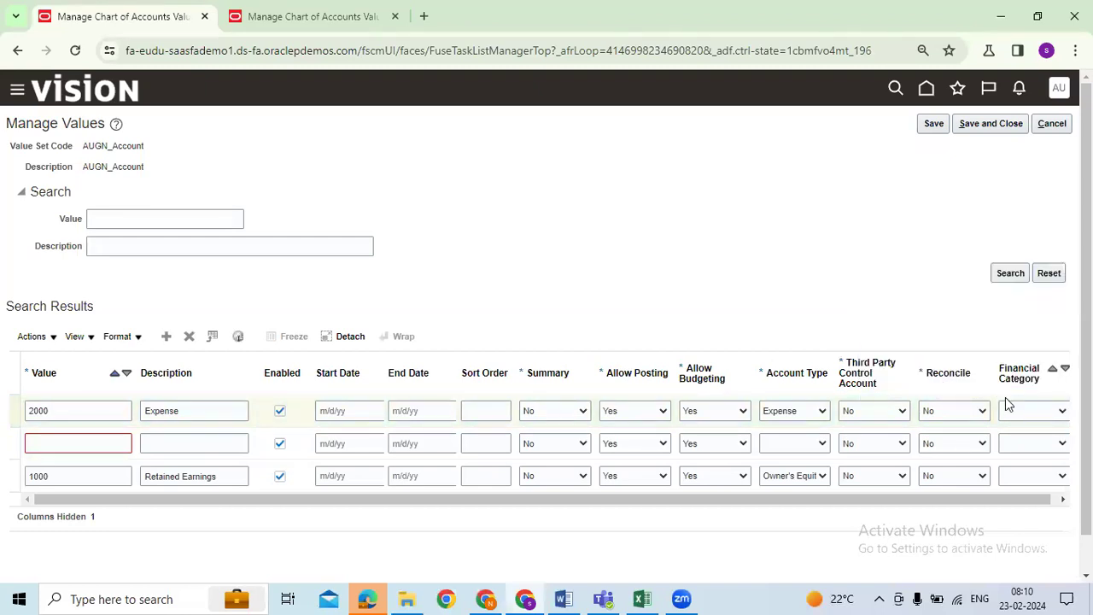
left_click(955, 410)
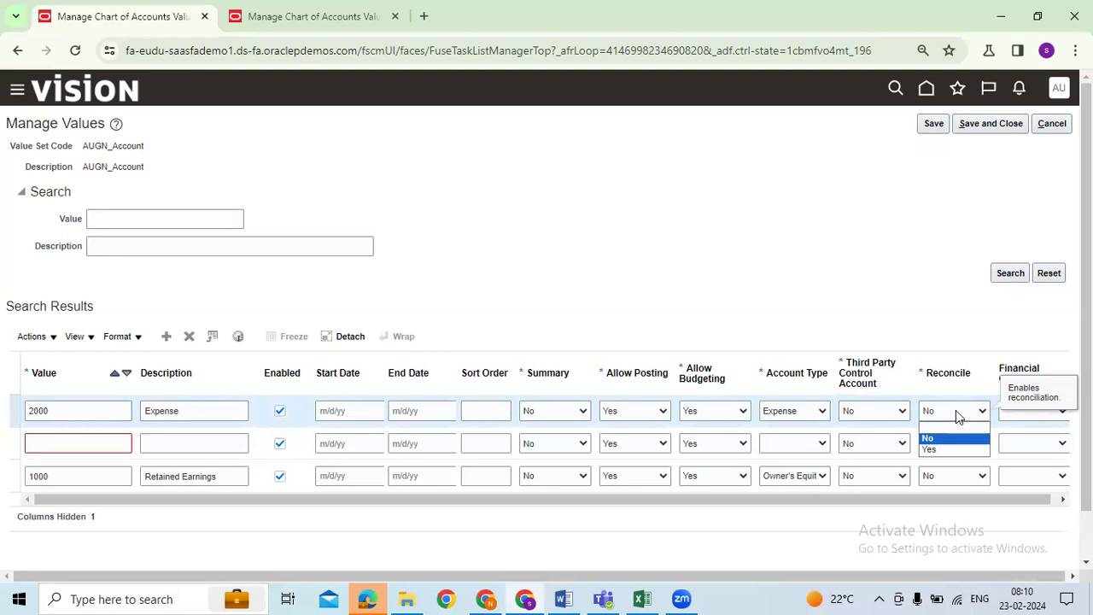
left_click(922, 268)
left_click(949, 441)
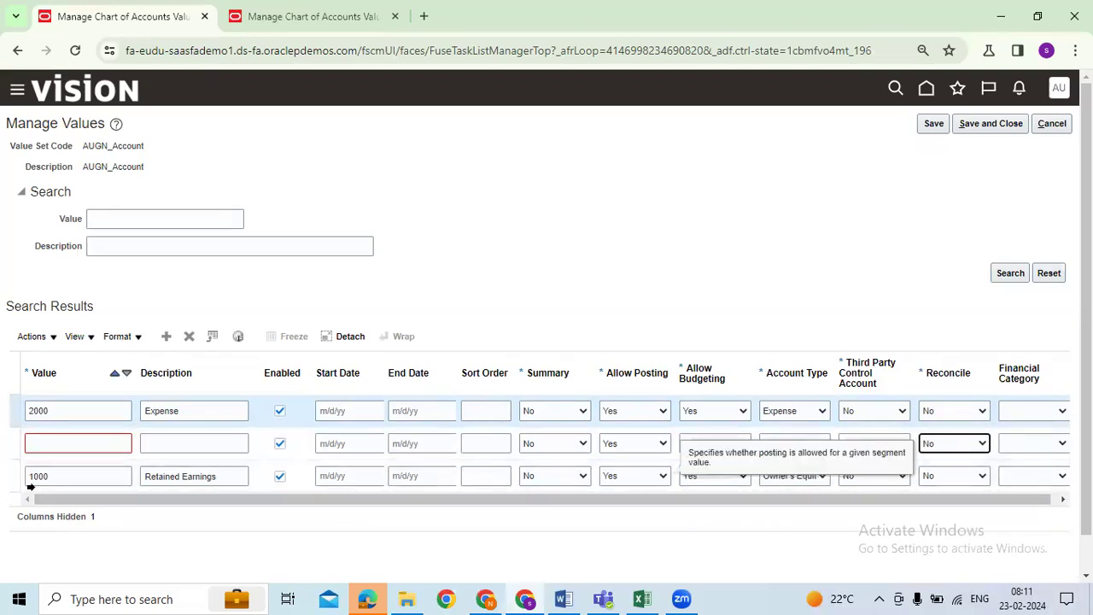
Step: Add account value 3000 with the description Cash
left_click(125, 445)
type("3000")
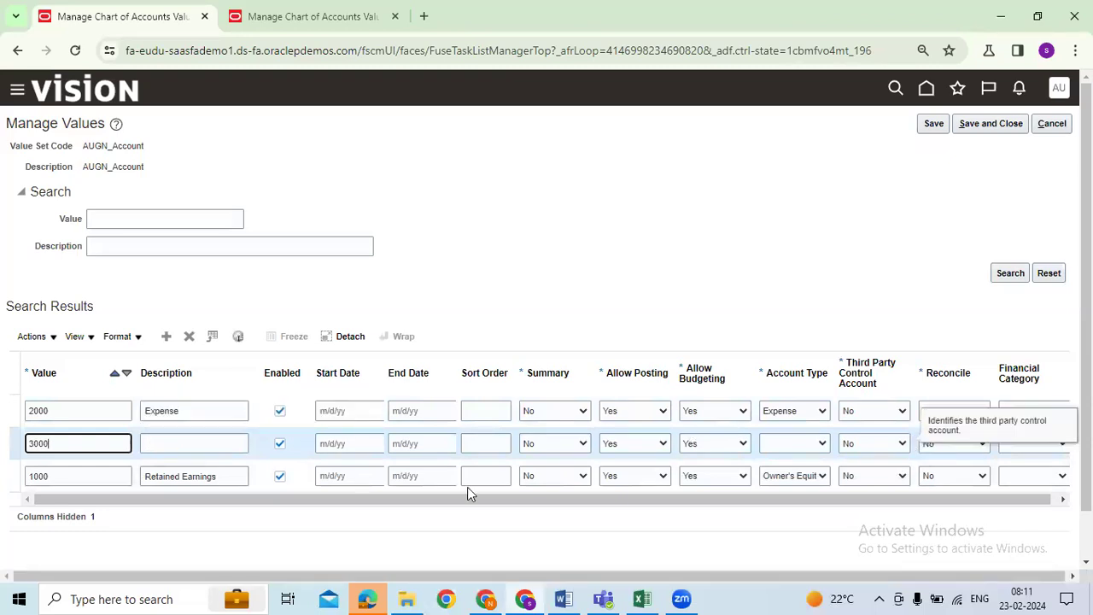
left_click(213, 445)
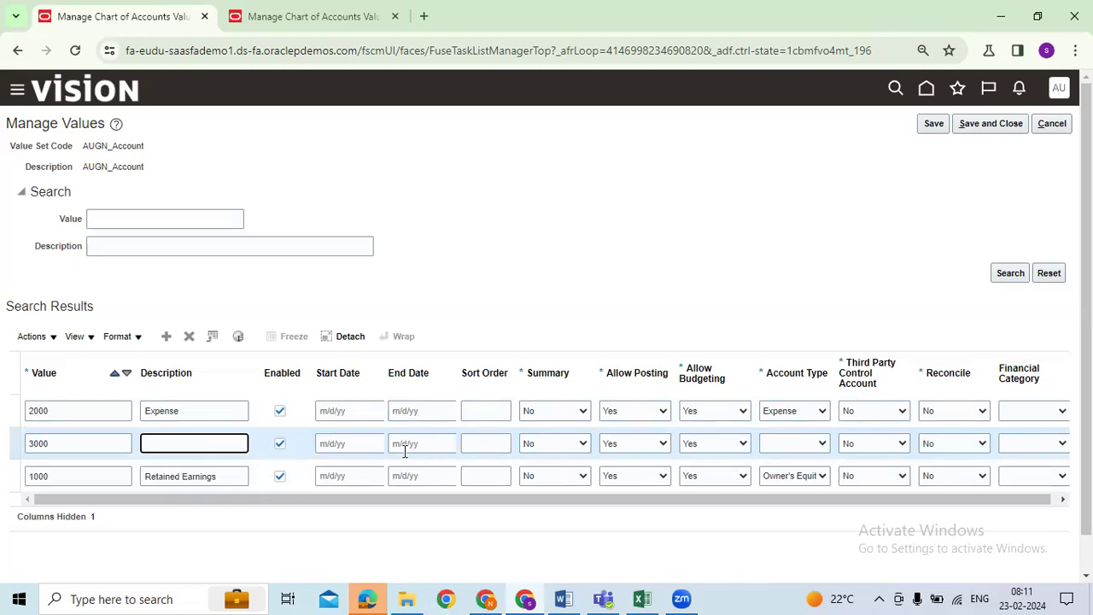
left_click_drag(223, 476, 106, 475)
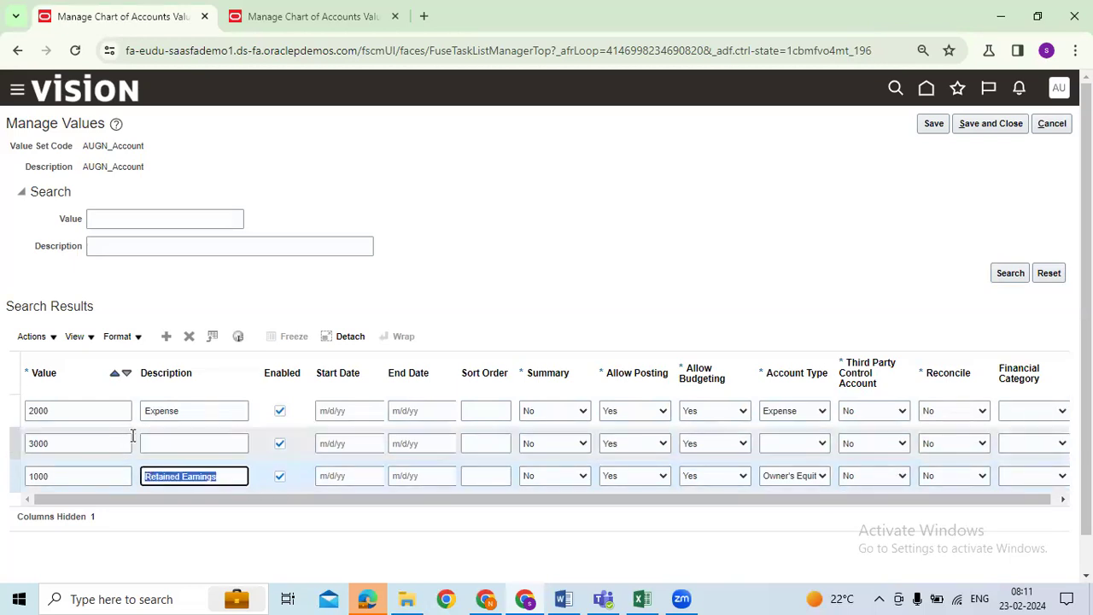
double_click(183, 410)
left_click(186, 444)
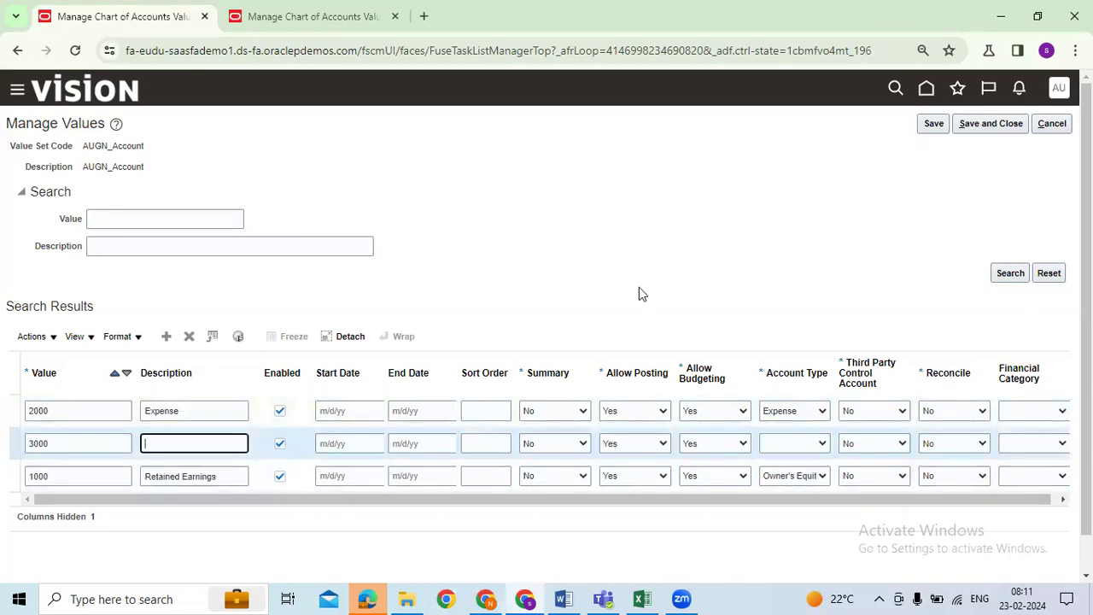
left_click(743, 227)
Step: Set account 3000's account type to Asset
left_click(790, 445)
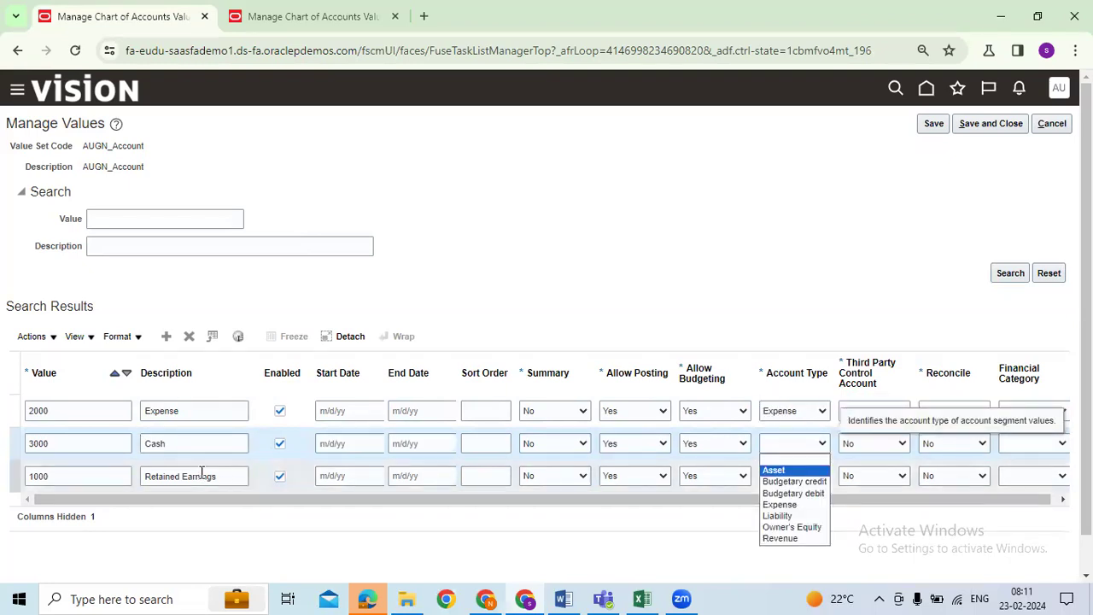
left_click(181, 445)
left_click(811, 452)
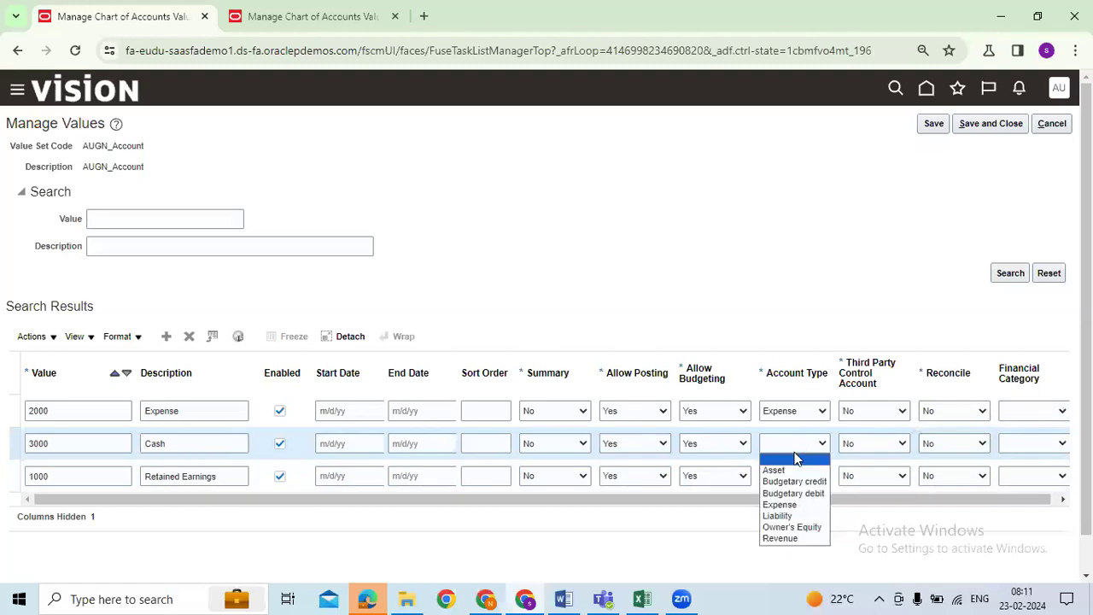
left_click(790, 467)
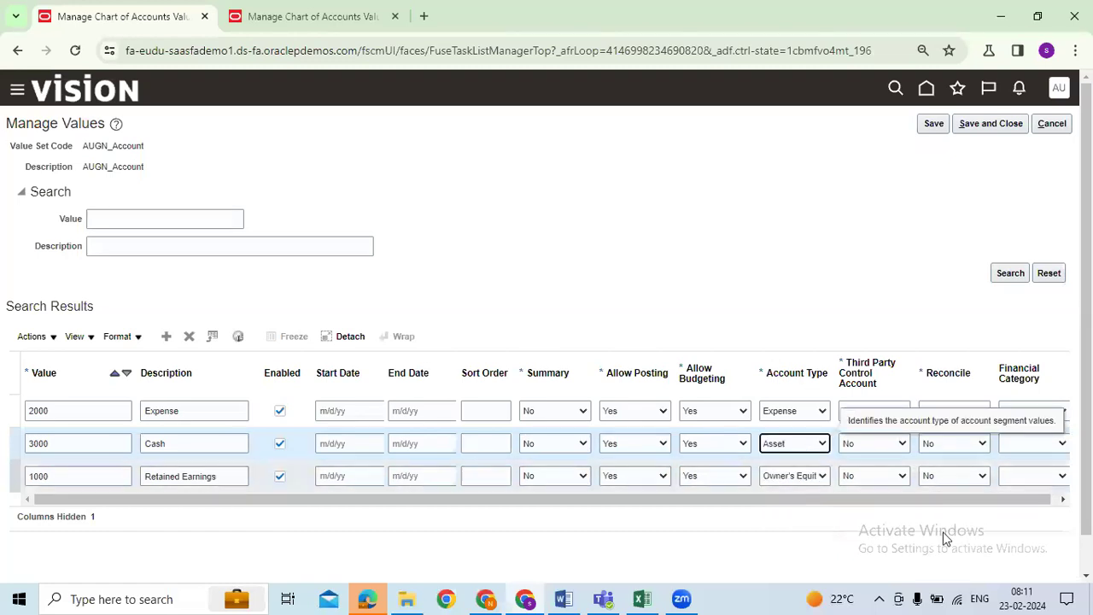
Step: Change account 2000's description to Admin Expense and save the Account values
left_click(177, 445)
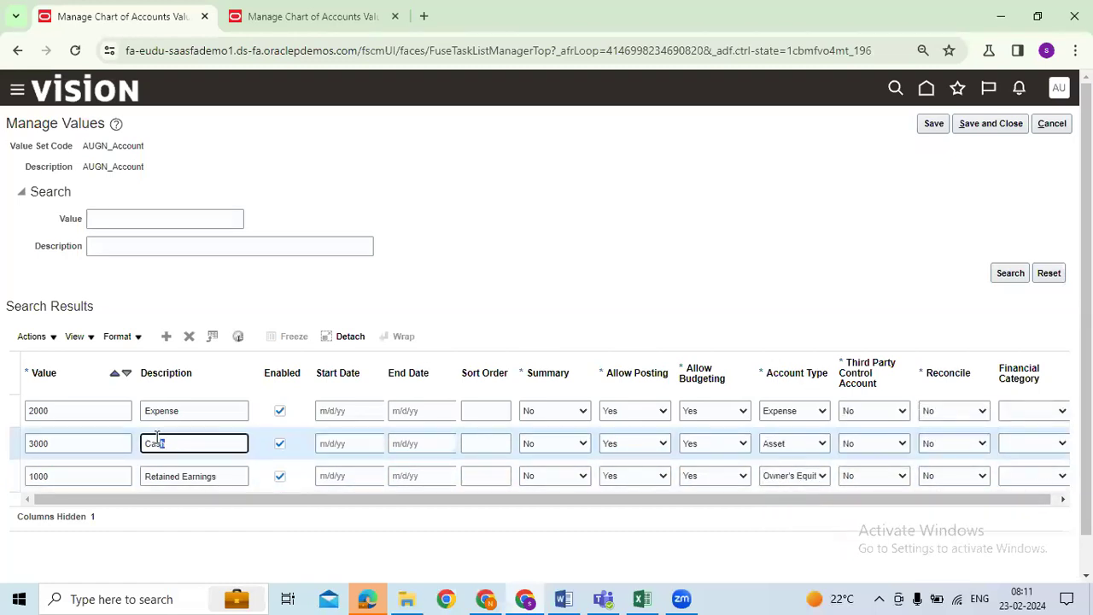
left_click(162, 412)
type("Admin")
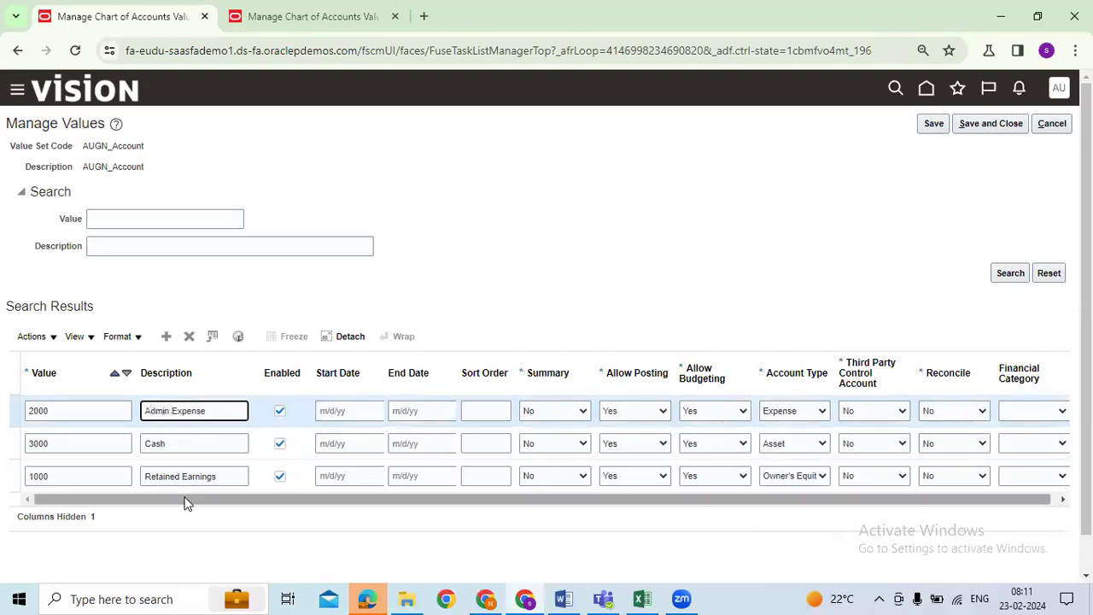
left_click_drag(216, 475, 24, 466)
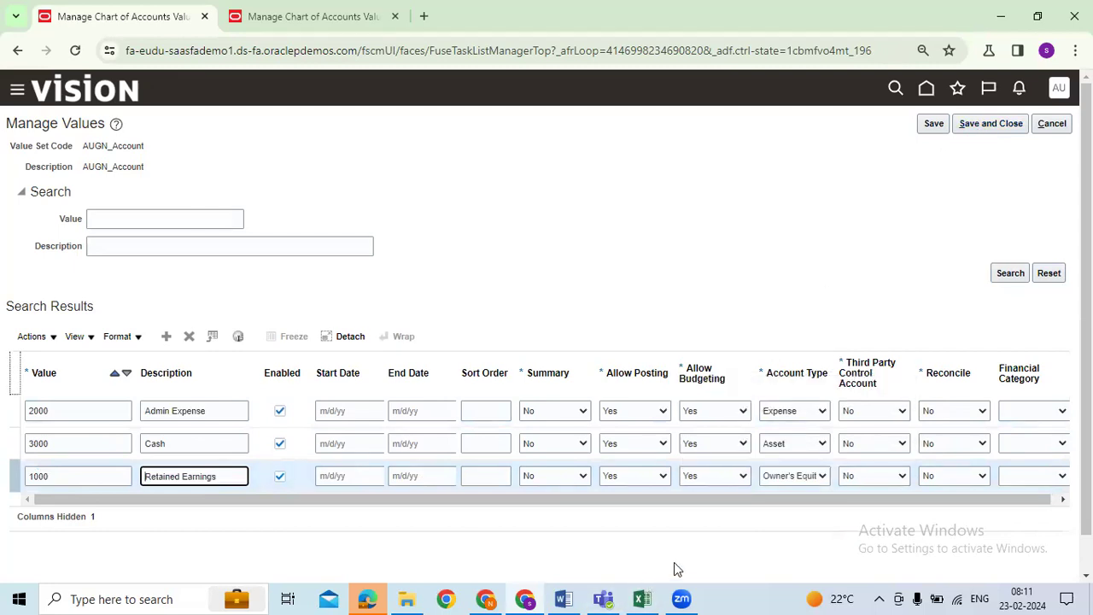
left_click(990, 123)
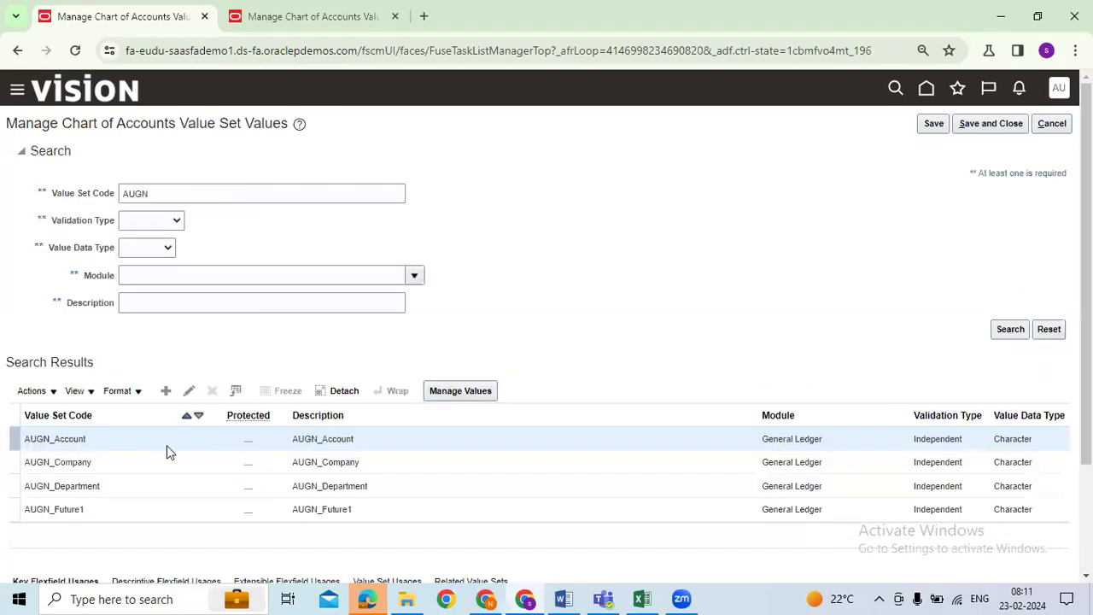
Step: Open AUGN_Department's Manage Values page, cancelling the leftover AUGN_Account edit page in the other tab
left_click(120, 486)
left_click(460, 392)
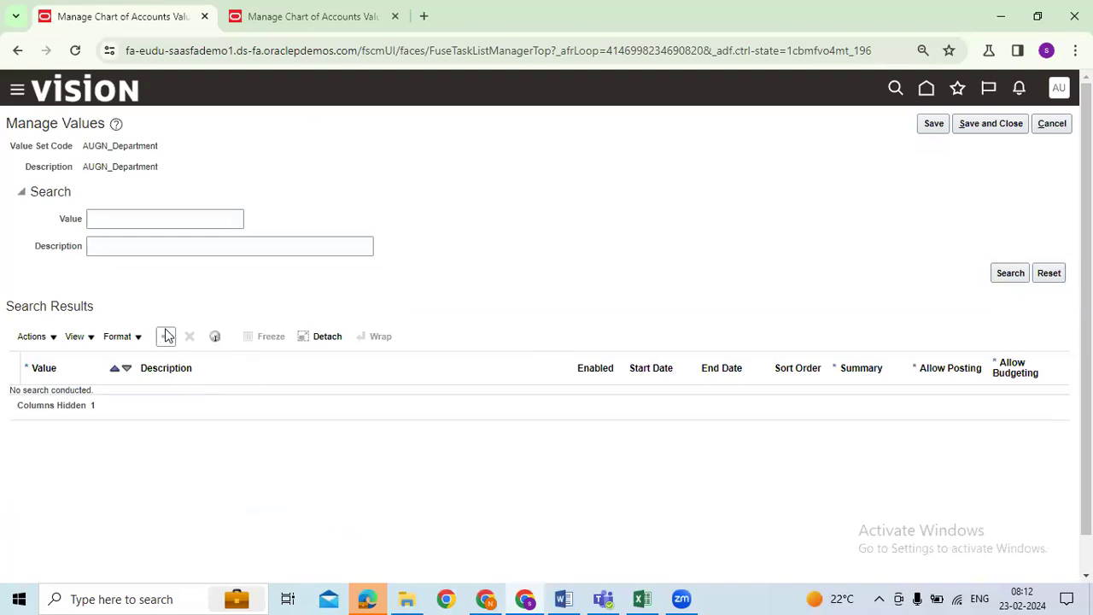
left_click(305, 16)
left_click(1052, 124)
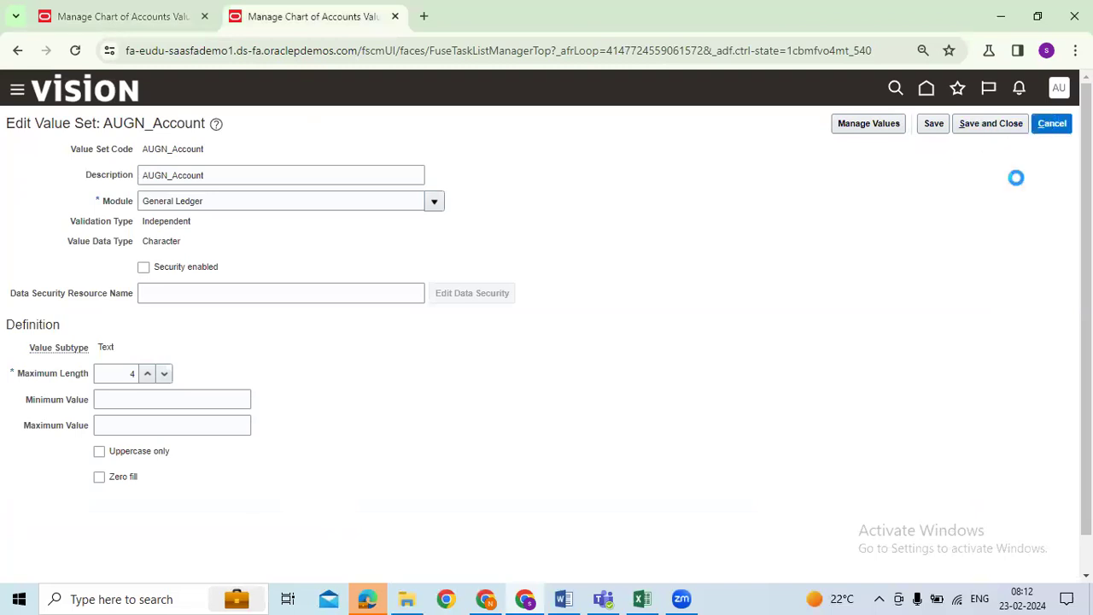
left_click(109, 489)
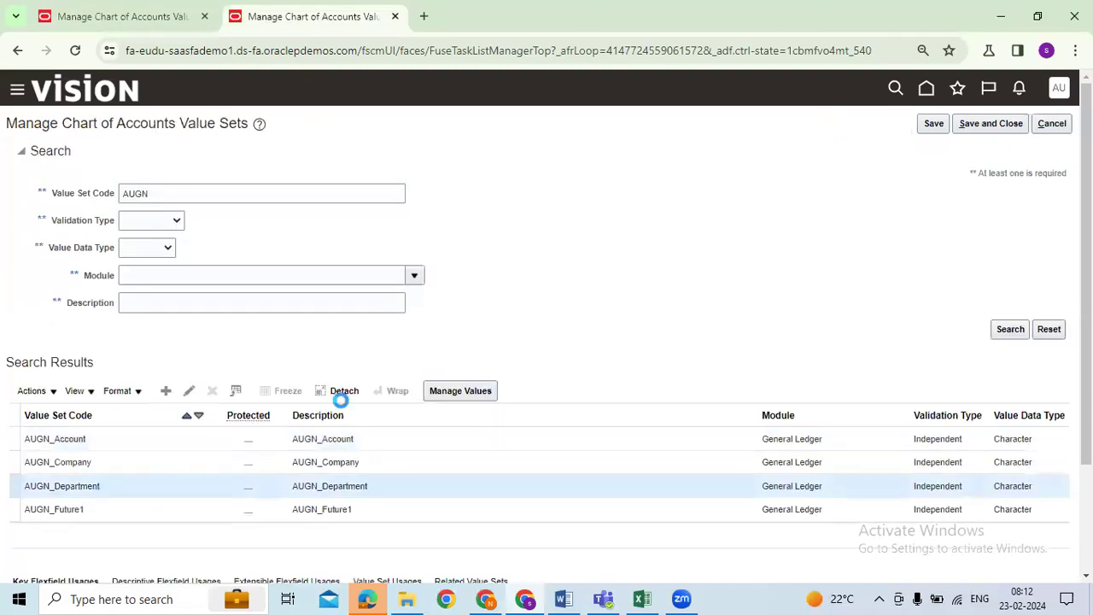
left_click(189, 392)
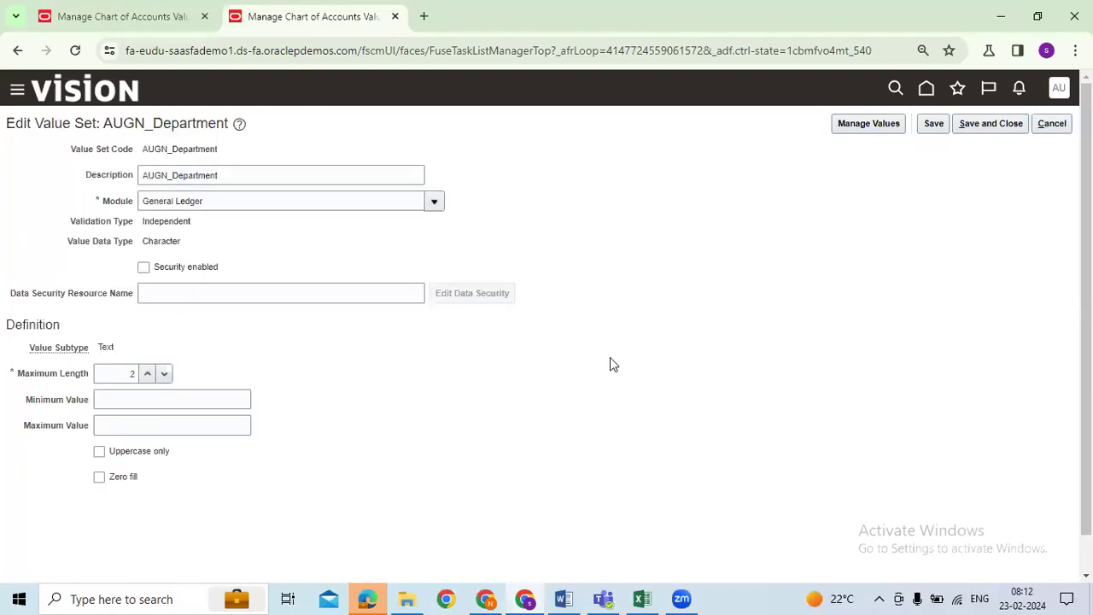
left_click(170, 16)
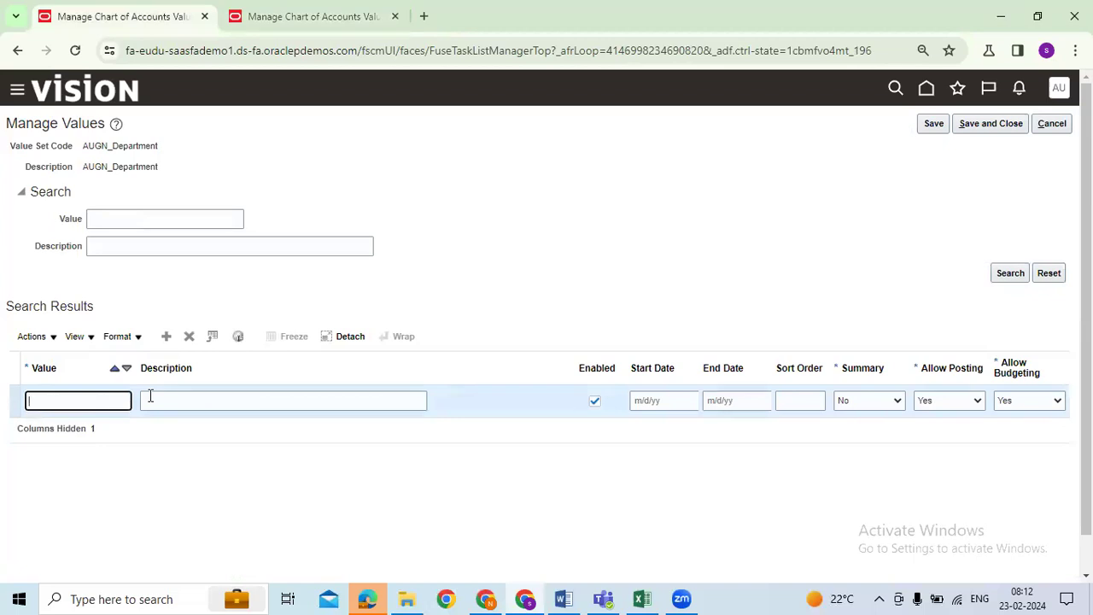
Step: Enter department values 01 Finance and 02 Marketing
type("01")
left_click(151, 395)
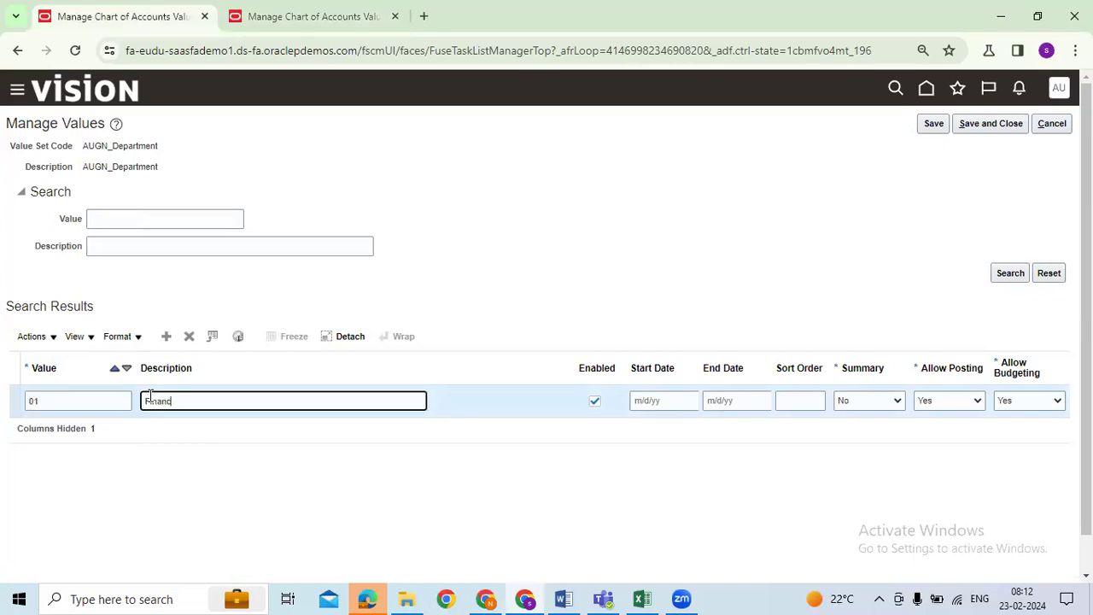
left_click(166, 336)
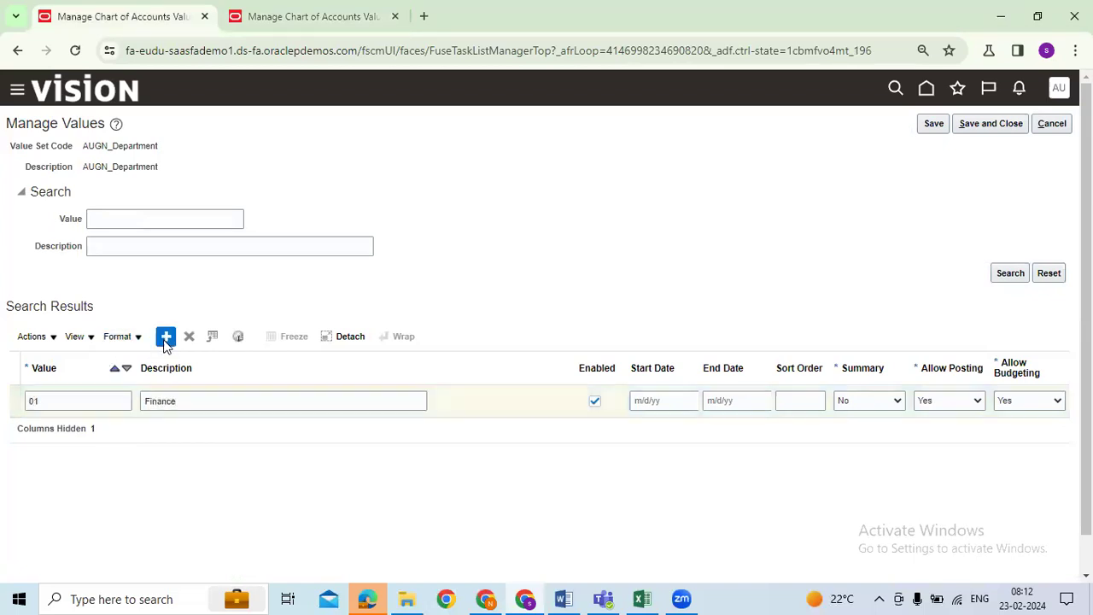
left_click(408, 393)
type("marketing")
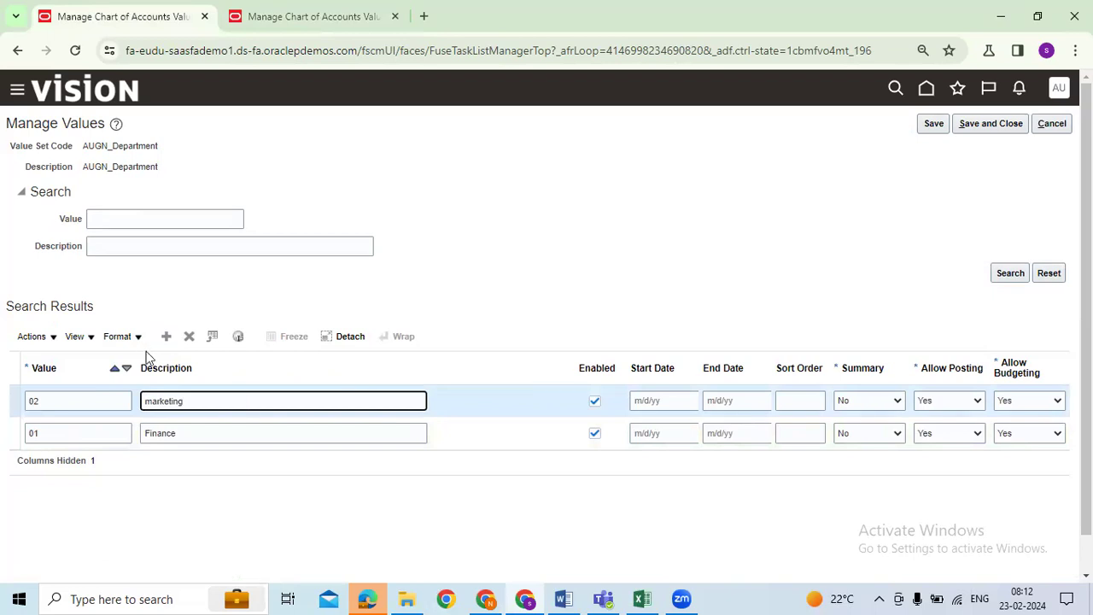
left_click(158, 402)
key("BackSpace")
type("M")
Step: Add department value 03 with the description HR
left_click(166, 335)
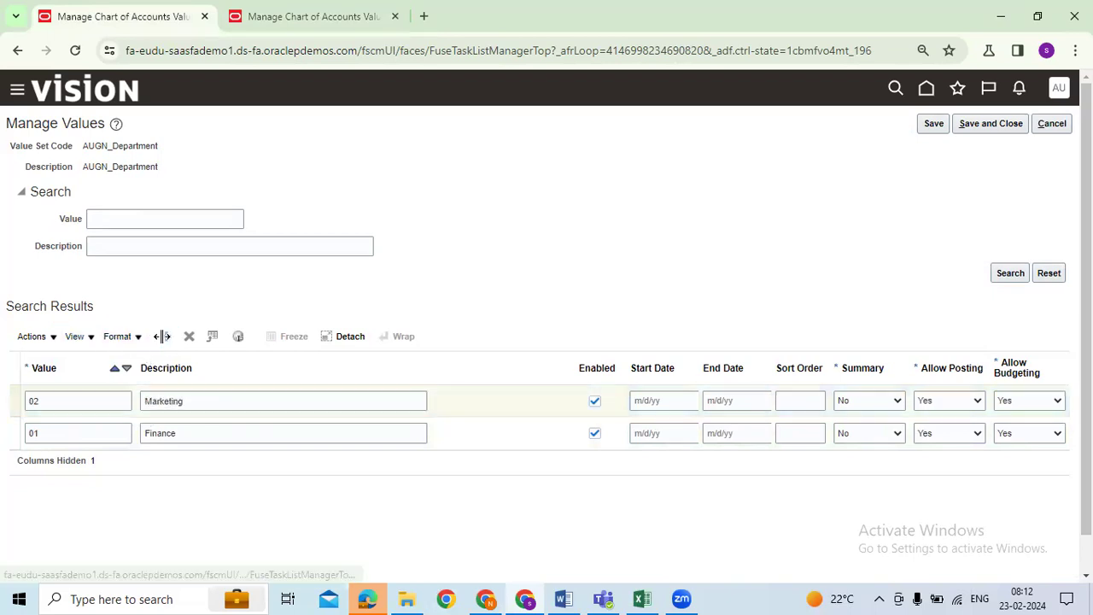
left_click(85, 397)
left_click(84, 399)
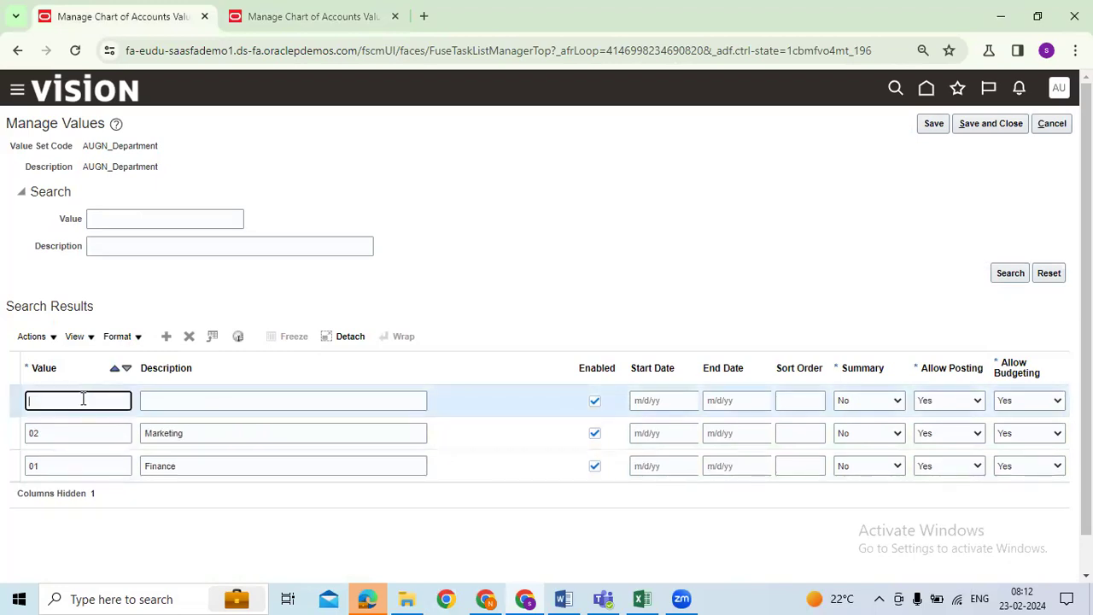
key("Tab")
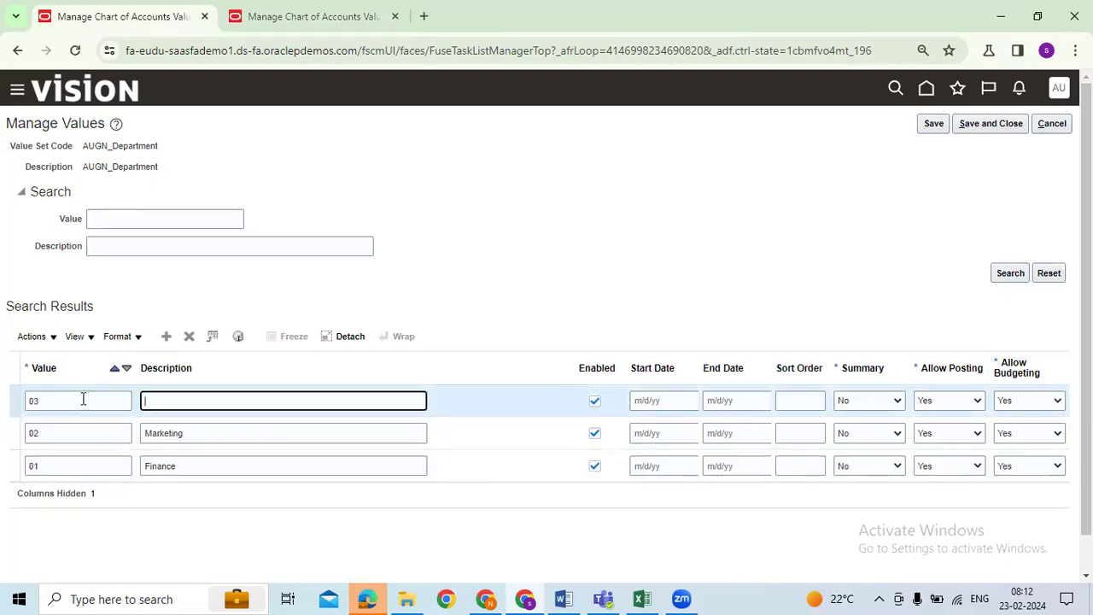
type("HR")
Step: Add department value 00 Default and save the department values
left_click(166, 337)
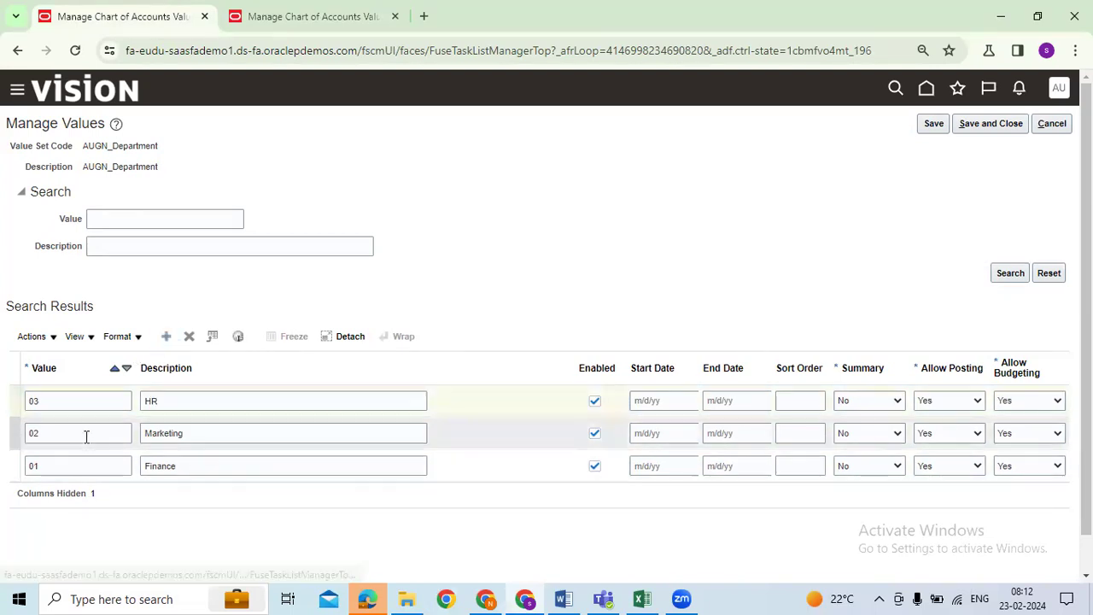
left_click(71, 401)
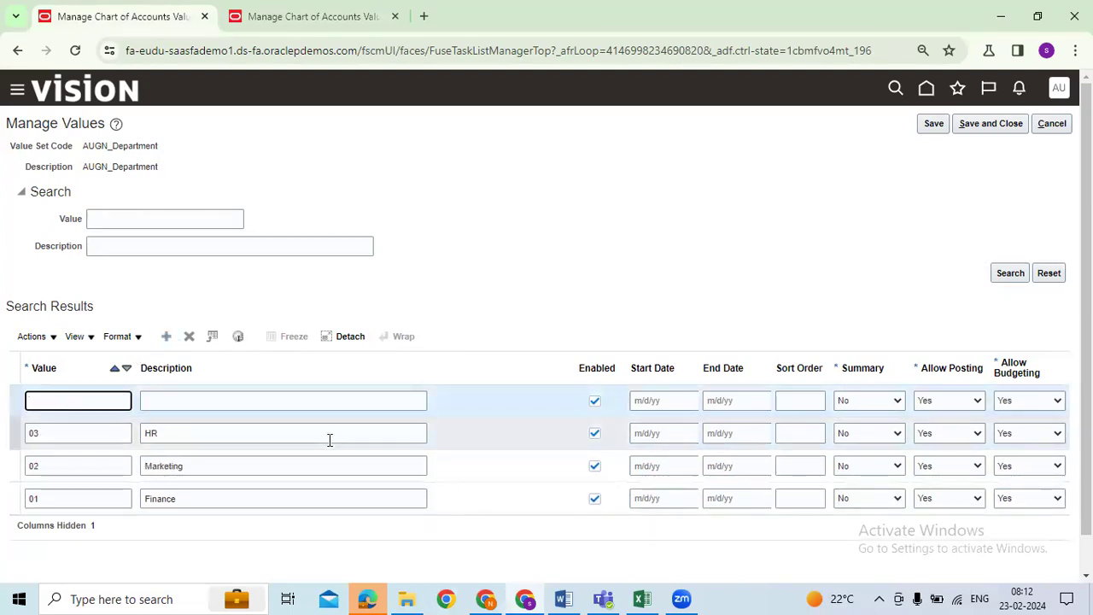
type("00")
key("Tab")
type("D")
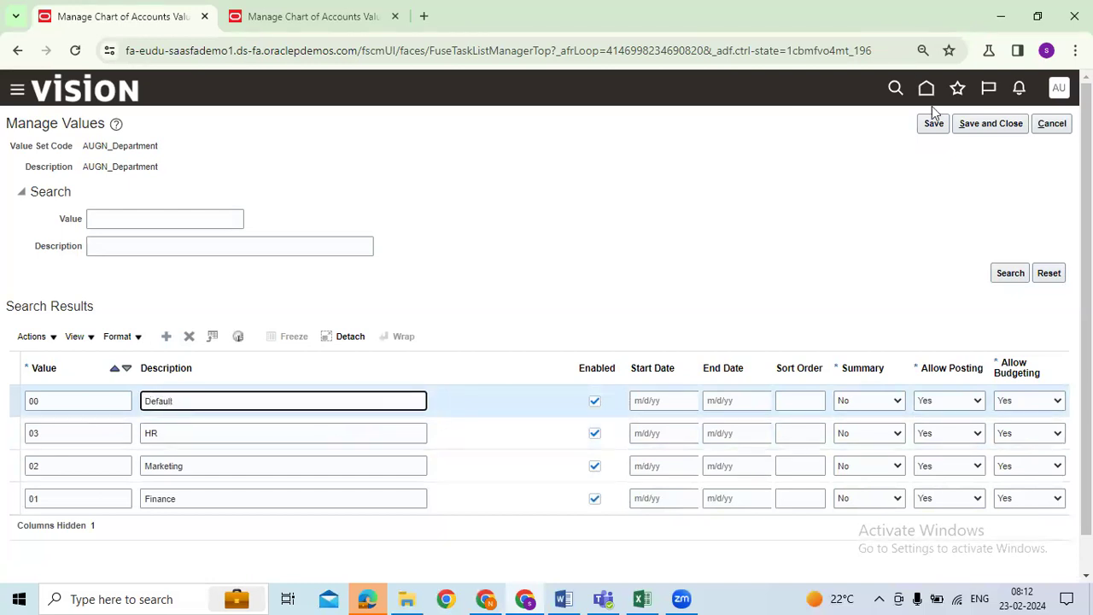
left_click(974, 125)
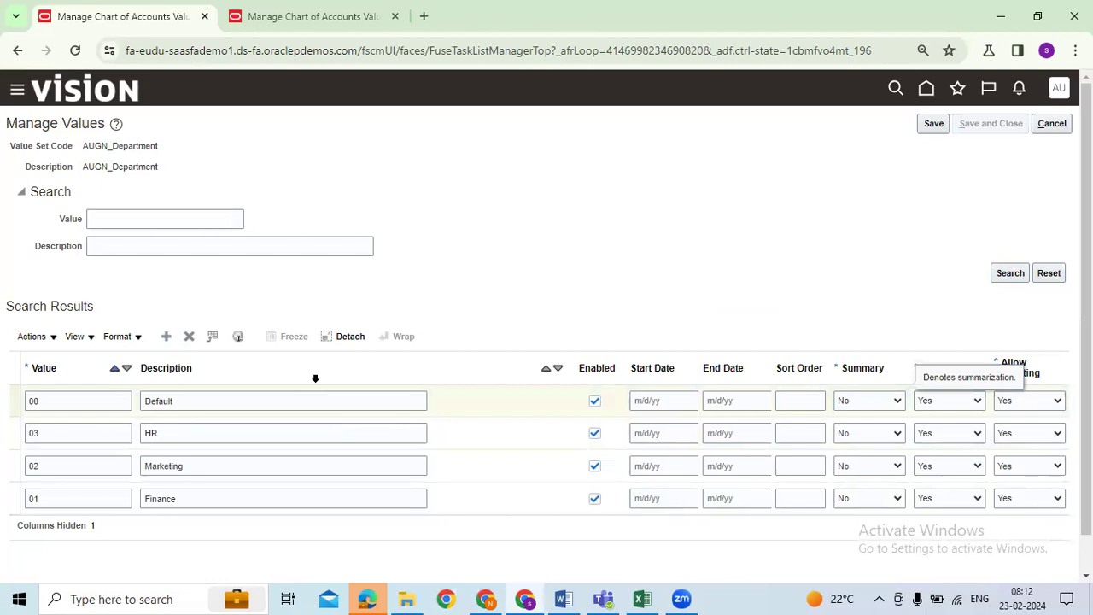
Step: Give AUGN_Future1 the value 00 'Default' and cancel the open AUGN_Department edit page
left_click(243, 507)
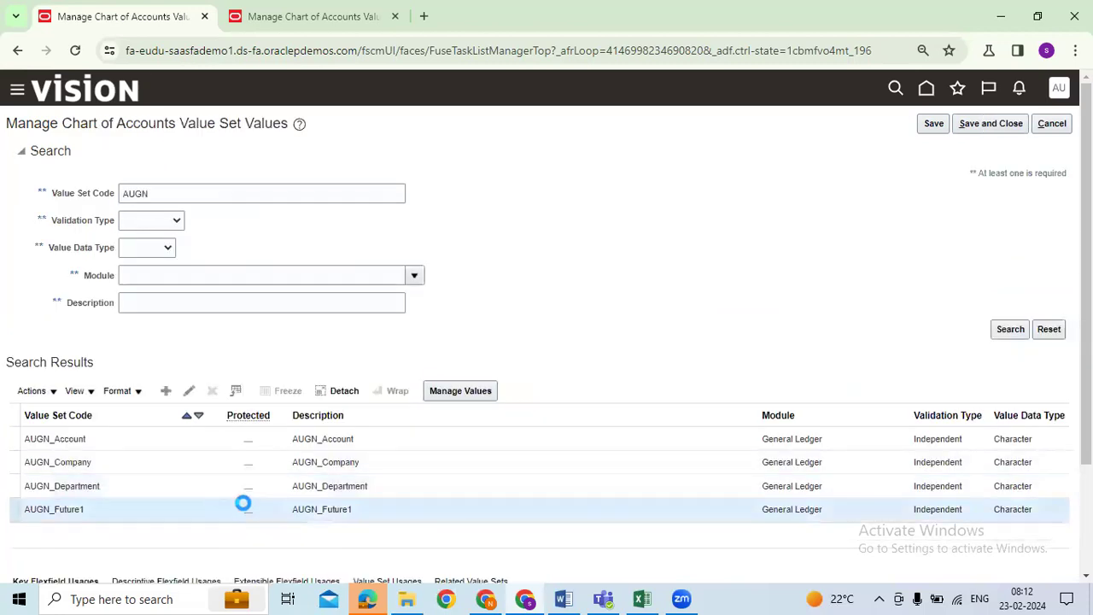
left_click(458, 394)
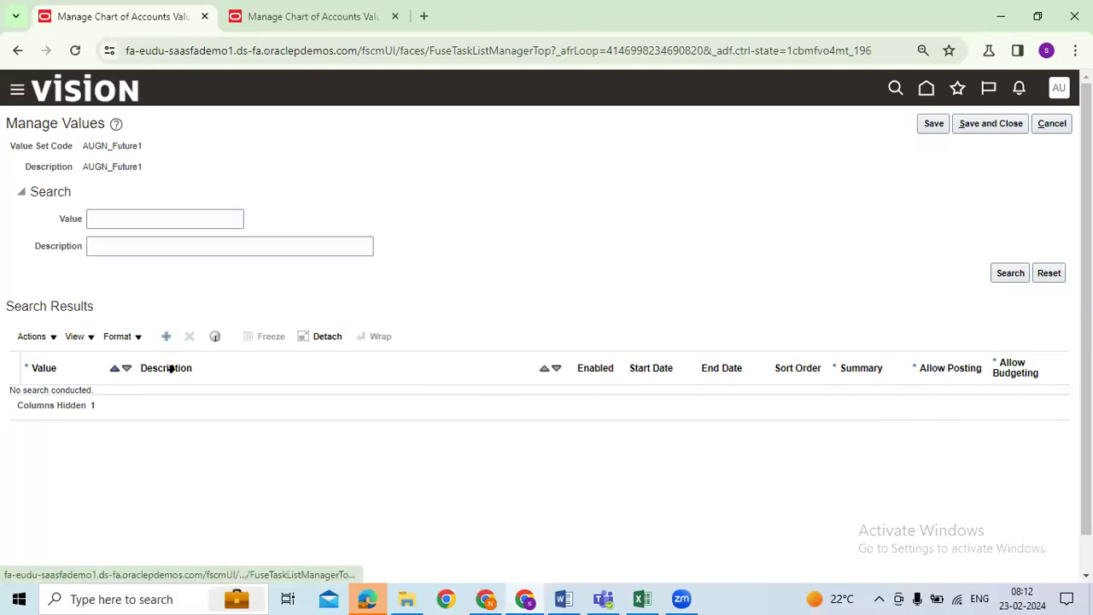
left_click(97, 399)
type("00")
key("Tab")
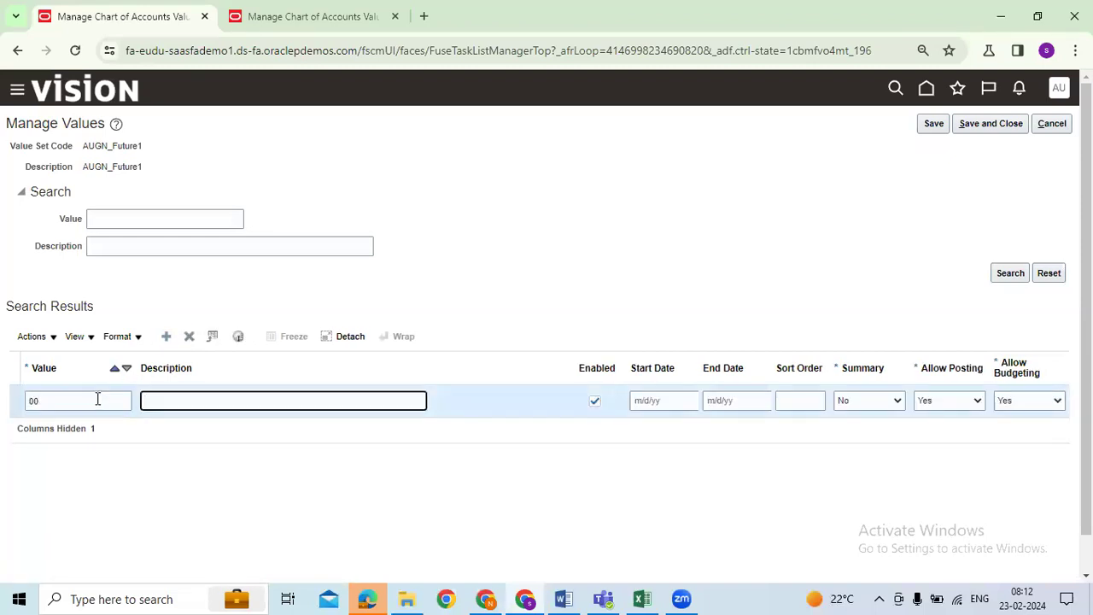
type("Default")
left_click(312, 16)
left_click(1051, 123)
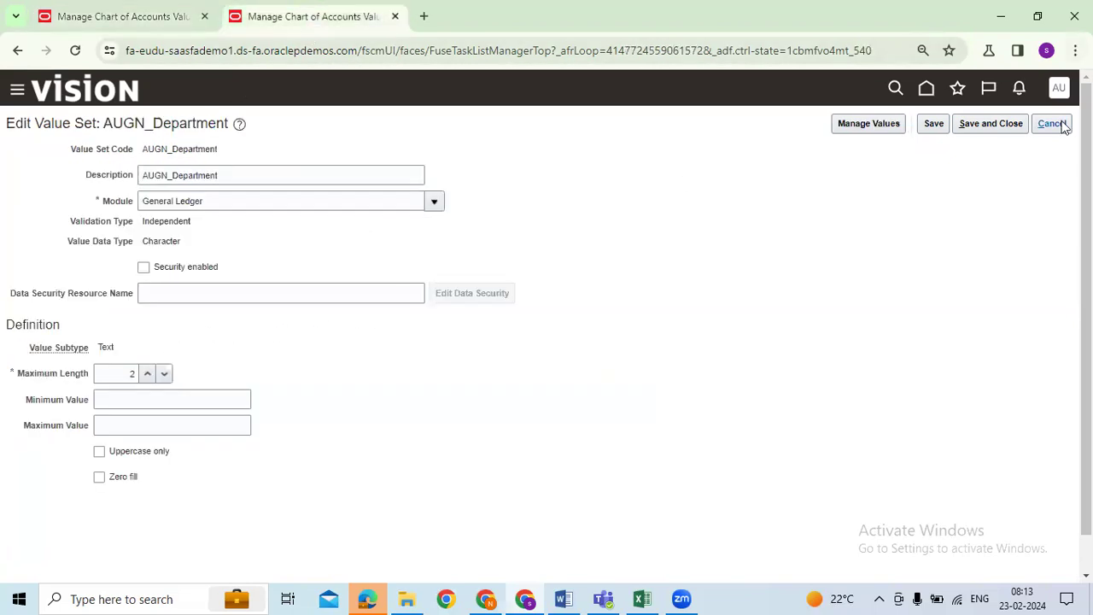